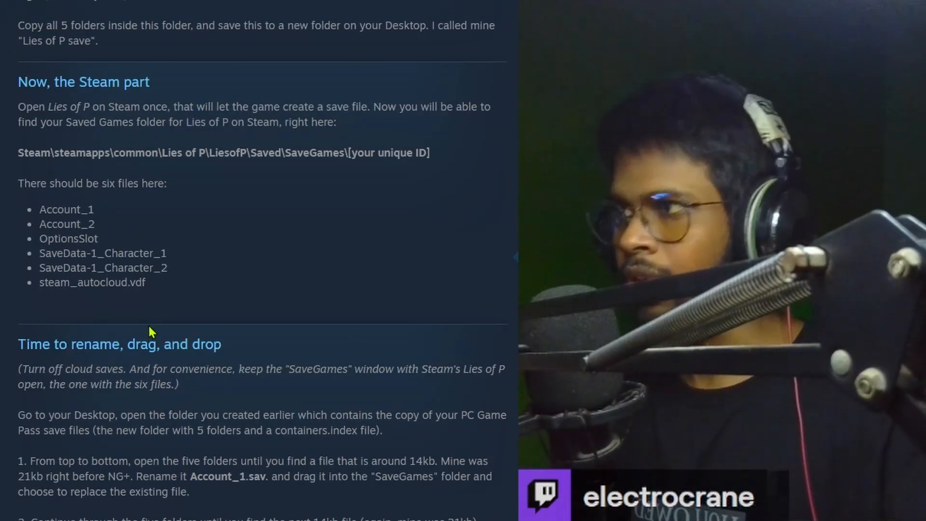
Step: Switch from the guide to the Steam library and browse the local files of Lies of P
scroll(148, 331, "up", 4)
scroll(316, 458, "down", 9)
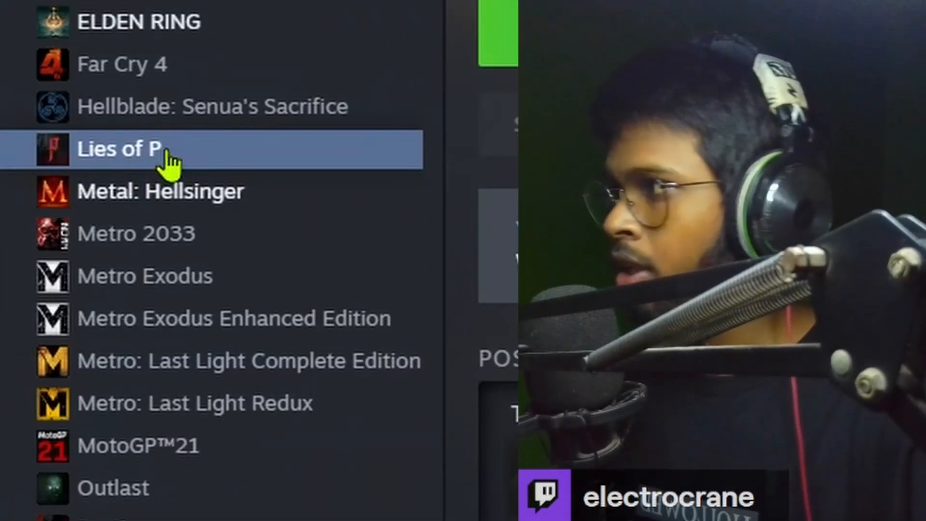
right_click(167, 152)
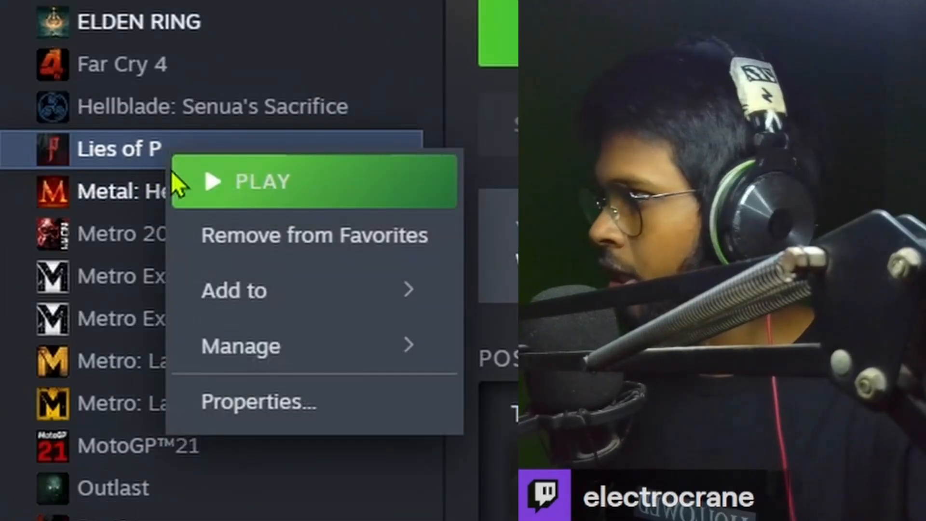
mouse_move(240, 365)
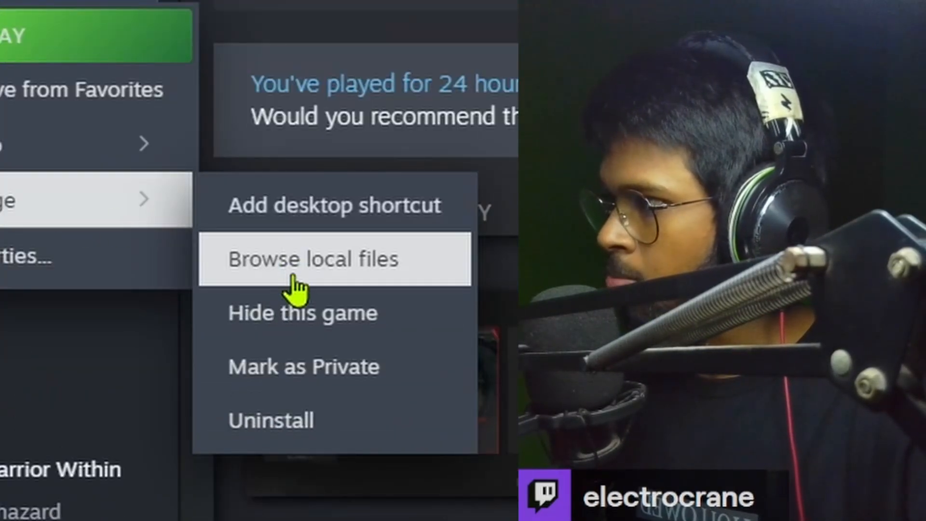
left_click(293, 284)
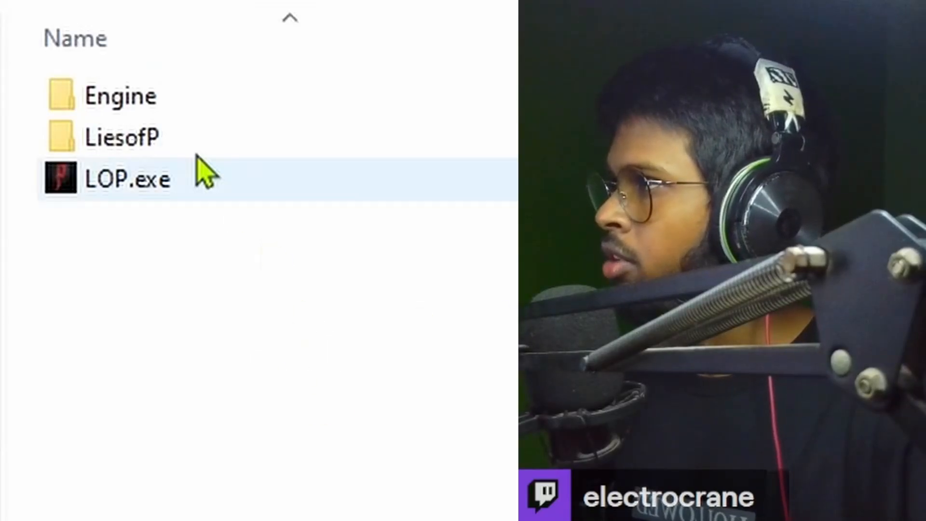
Step: Open the game's save location through LiesofP, Saved and SaveGames, down to the unique-ID folder that holds the save files
double_click(156, 136)
double_click(173, 189)
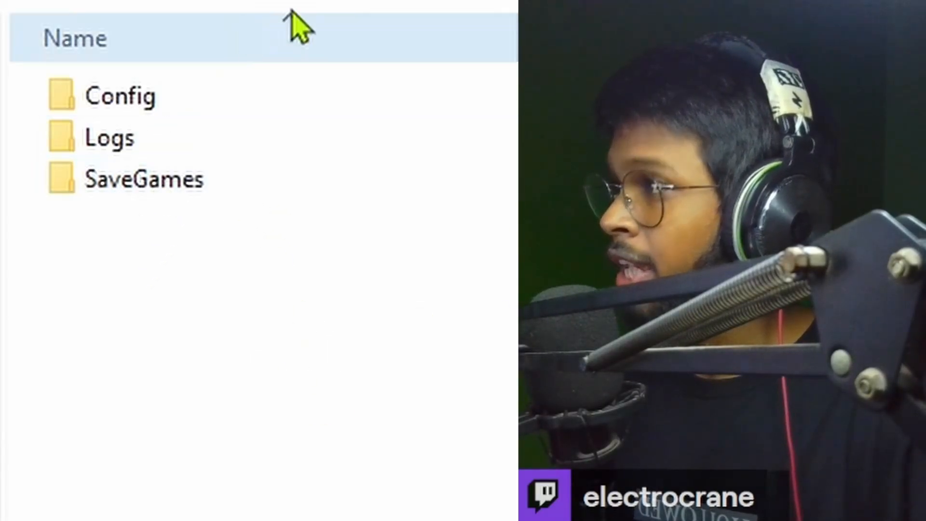
double_click(252, 180)
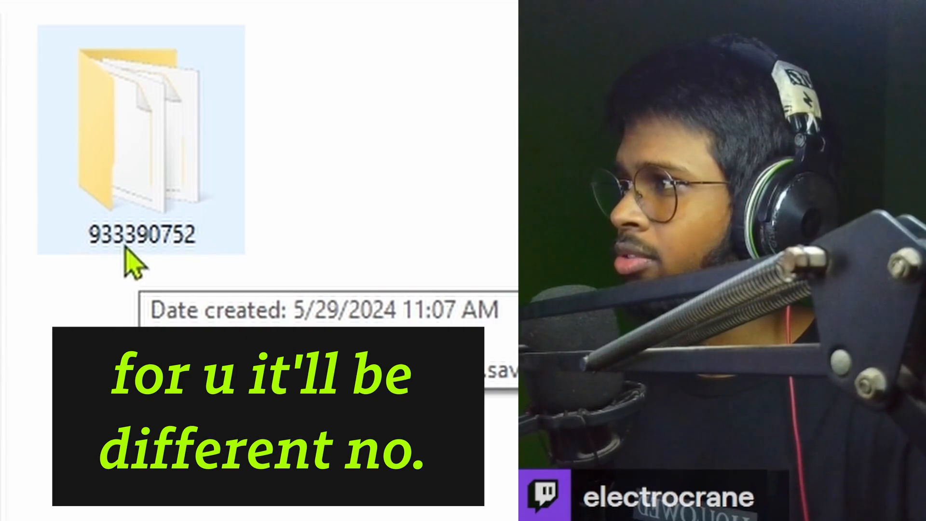
double_click(155, 241)
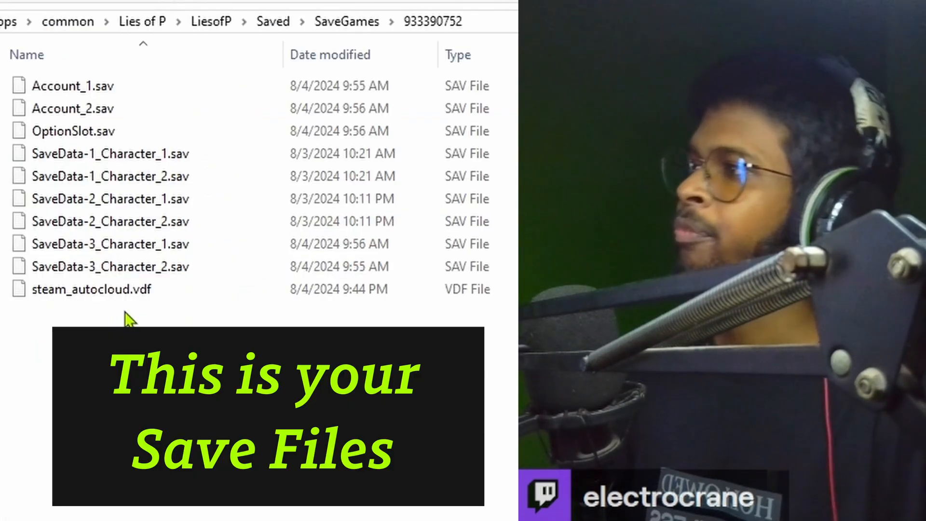
left_click_drag(220, 323, 259, 91)
key("alt+Up")
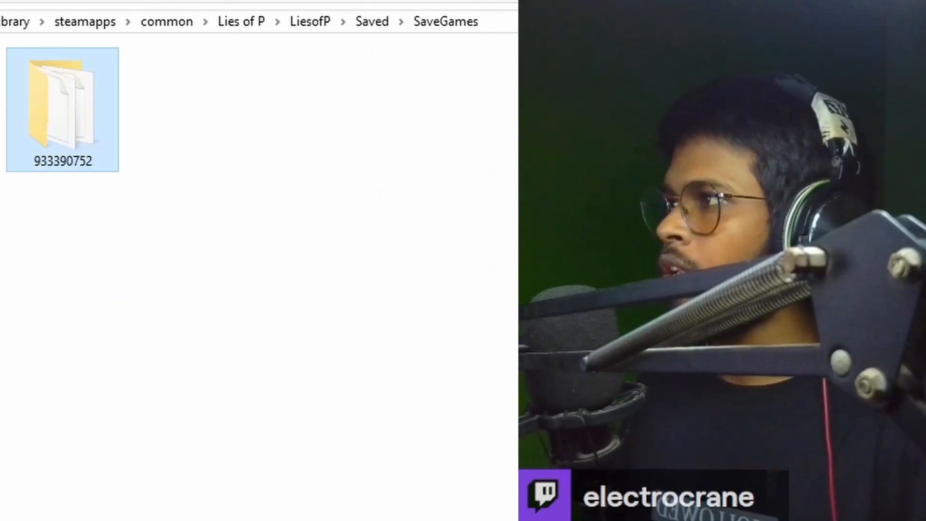
double_click(109, 163)
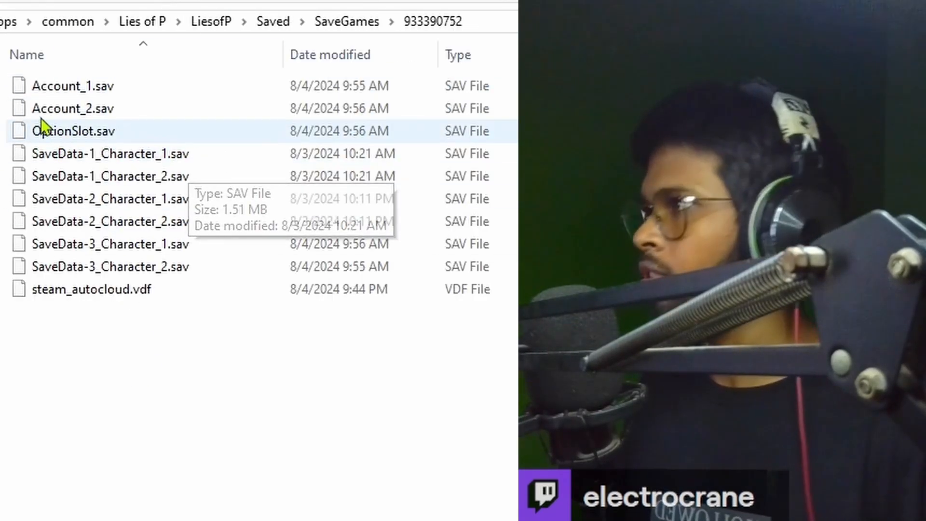
Step: Create a folder on the desktop named "Lies of BACKUP STEAM"
key("super+d")
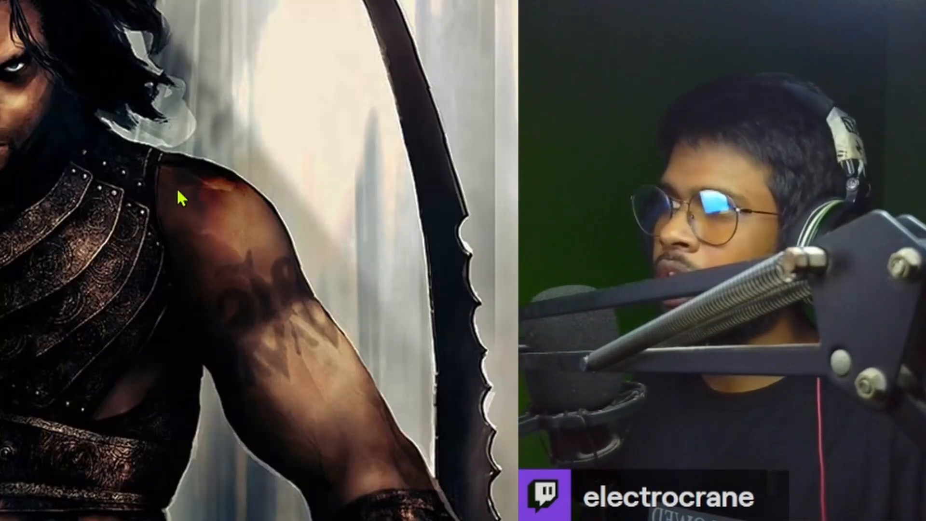
right_click(171, 182)
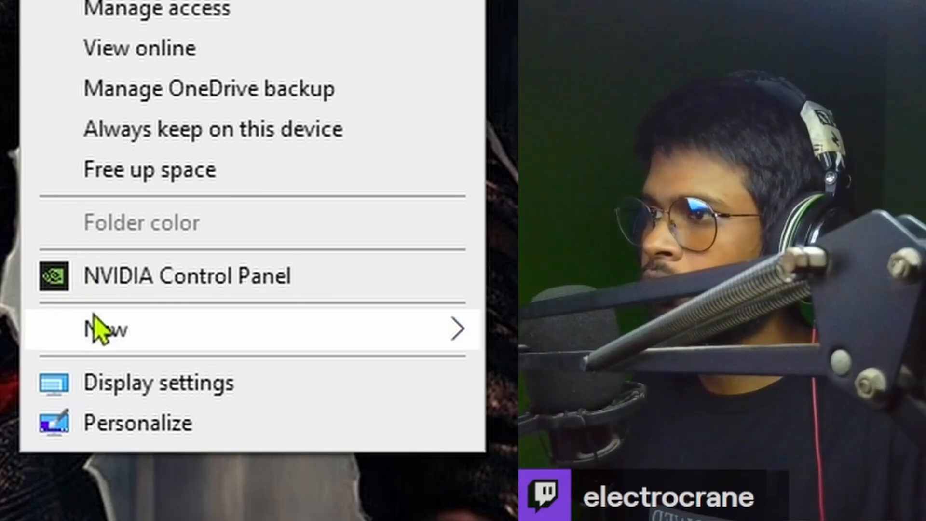
mouse_move(93, 327)
left_click(451, 342)
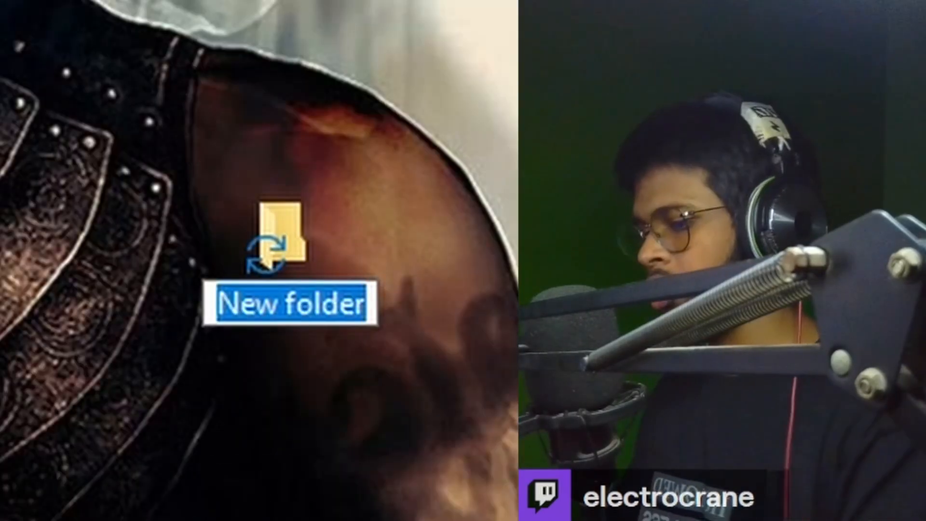
type("Lies of B")
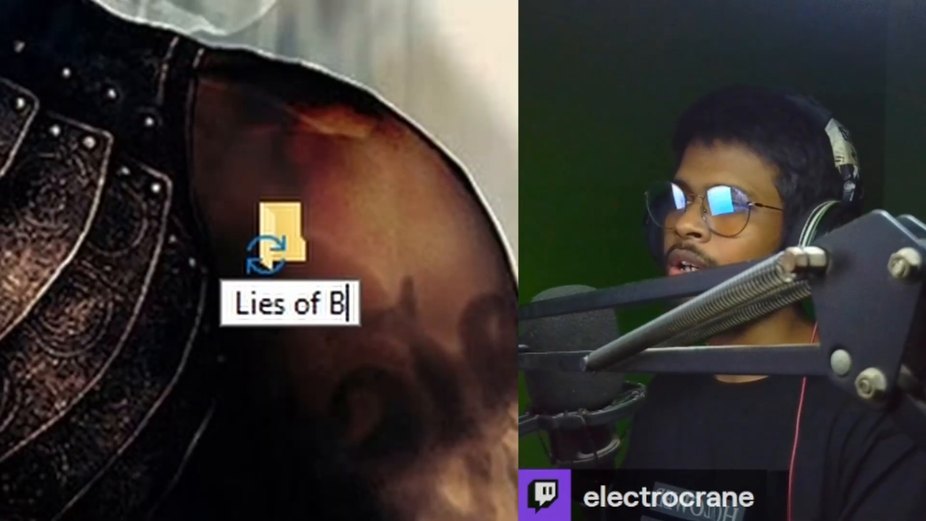
type("ACKUP STEAM")
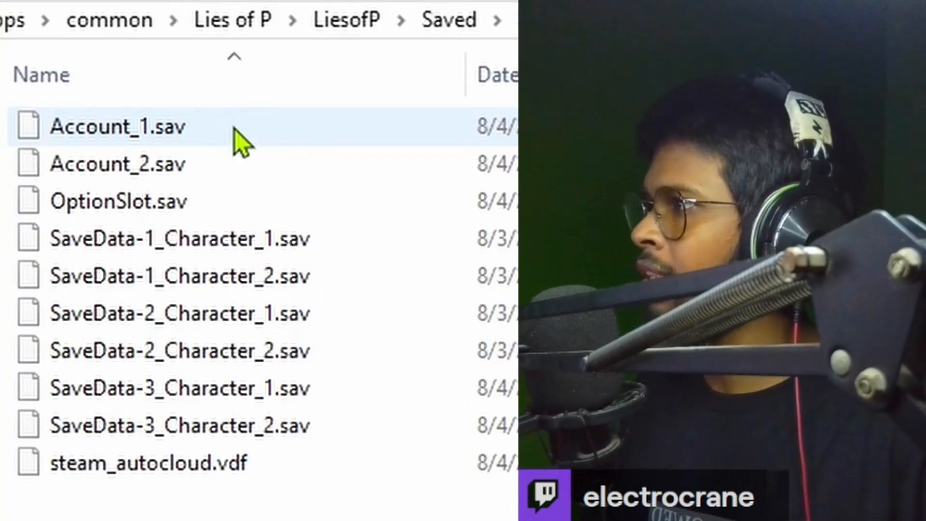
Step: Copy all Steam save files from the unique-ID folder into the desktop folder Lies of BACKUP STEAM
left_click(234, 130)
left_click_drag(289, 518, 423, 139)
right_click(417, 124)
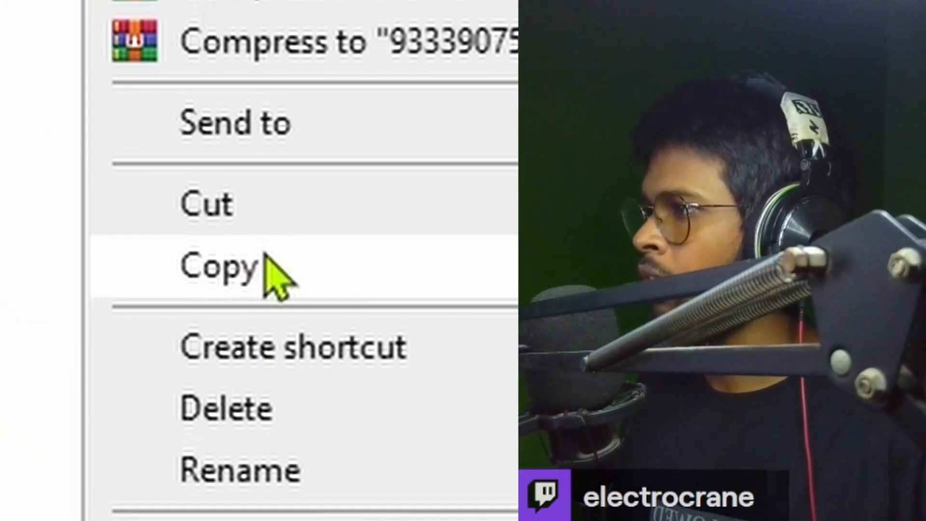
left_click(268, 265)
double_click(802, 228)
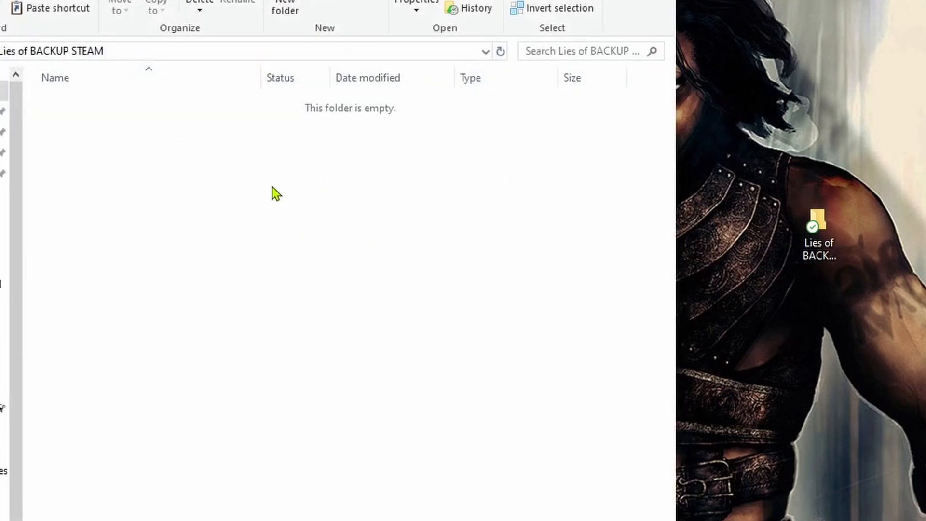
key("ctrl+v")
right_click(323, 384)
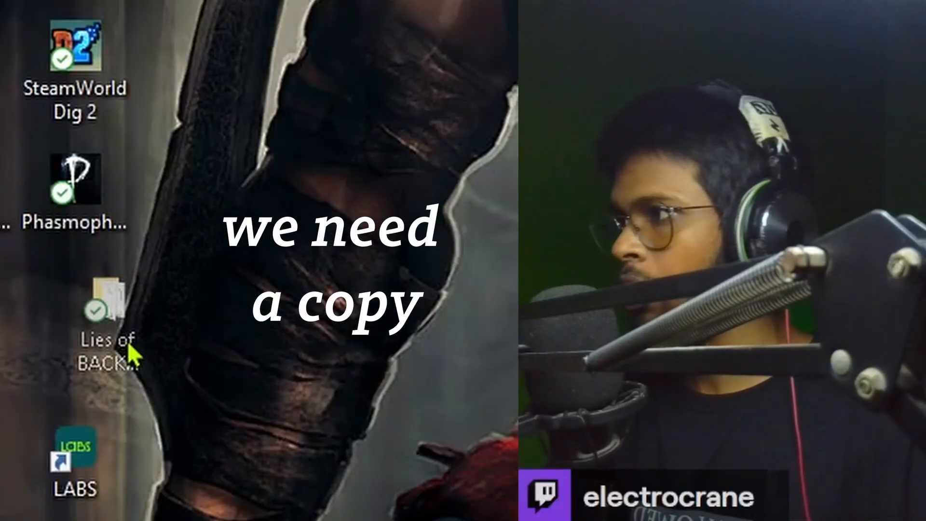
Step: Copy the Lies of BACKUP STEAM folder on the desktop to the clipboard
left_click(128, 345)
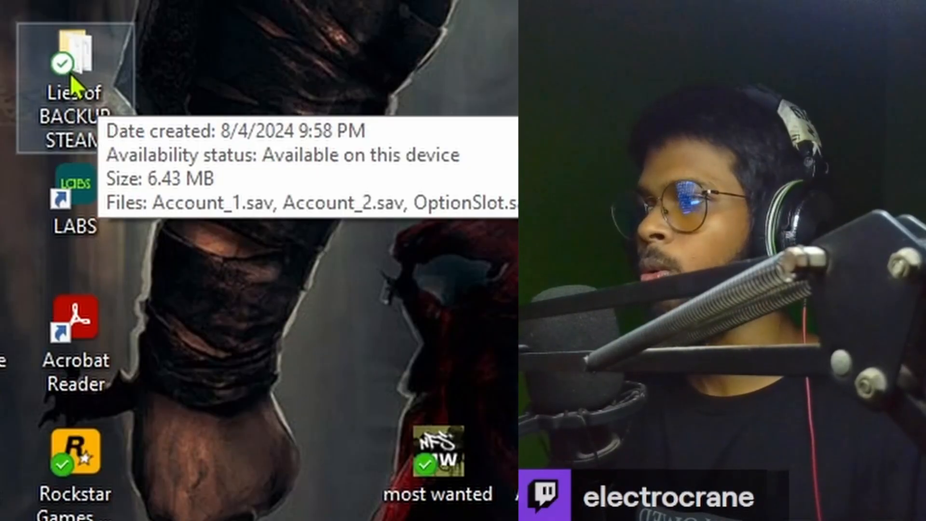
right_click(70, 337)
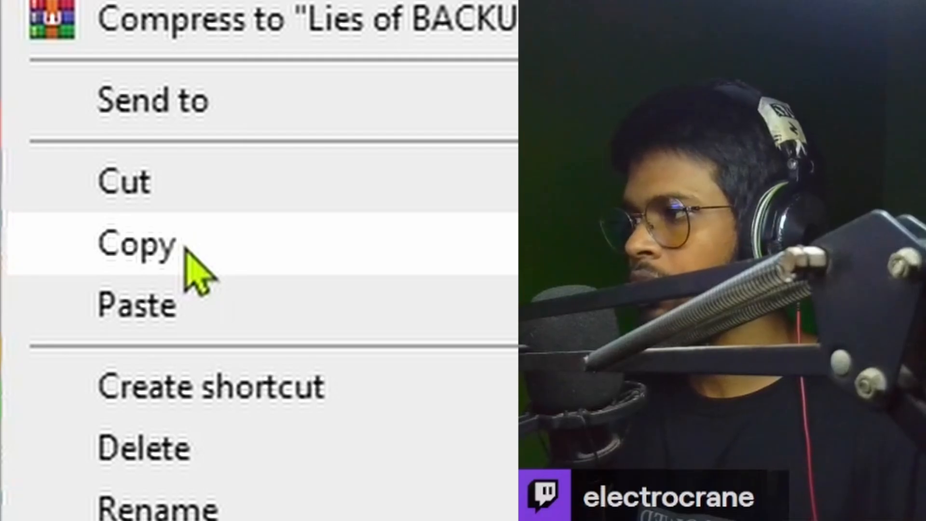
left_click(186, 249)
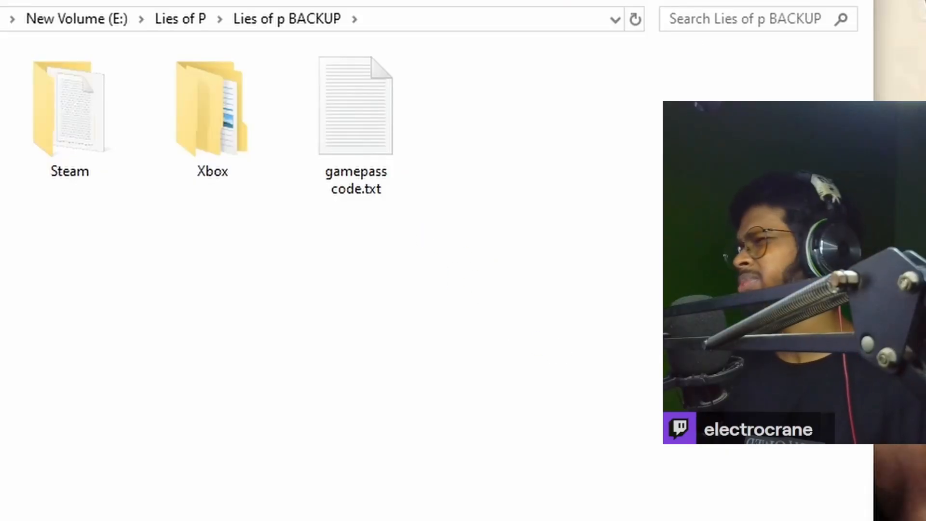
Step: Create a folder named "Lies of P Cooking Save files" in Lies of p BACKUP on drive E and paste the copied folder into it
right_click(403, 265)
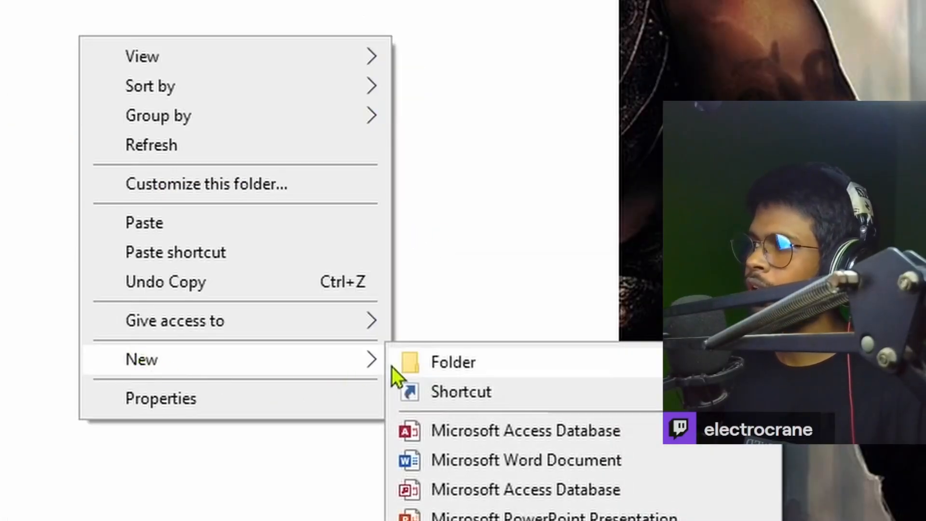
left_click(393, 365)
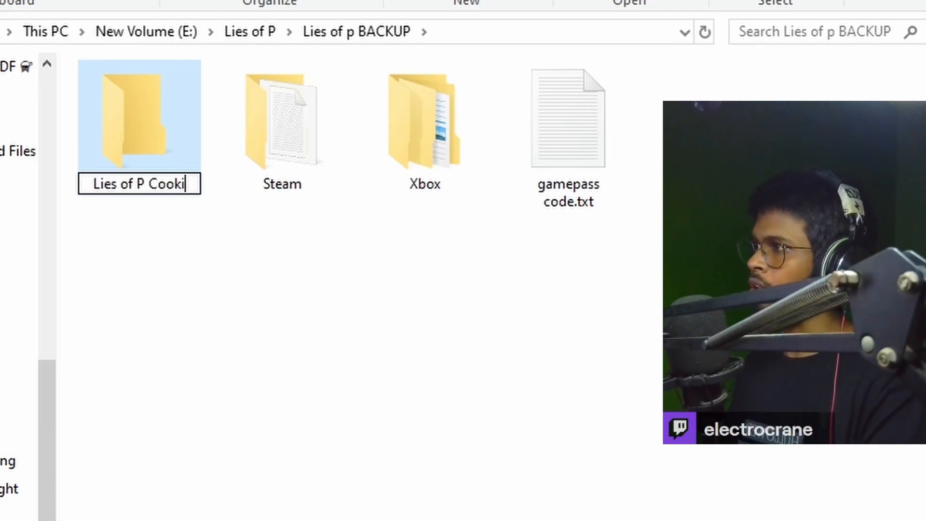
type("Lies of P Cooking Save")
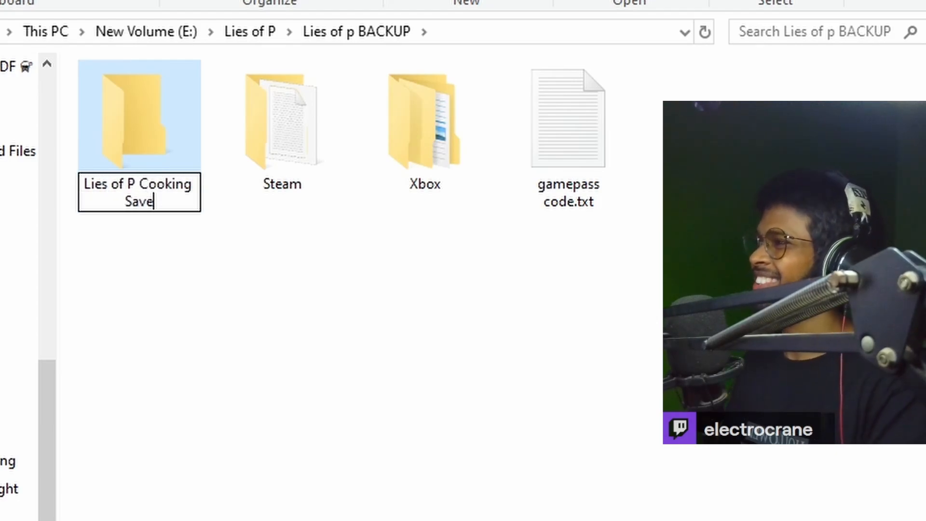
type(" files")
key("Return")
double_click(141, 182)
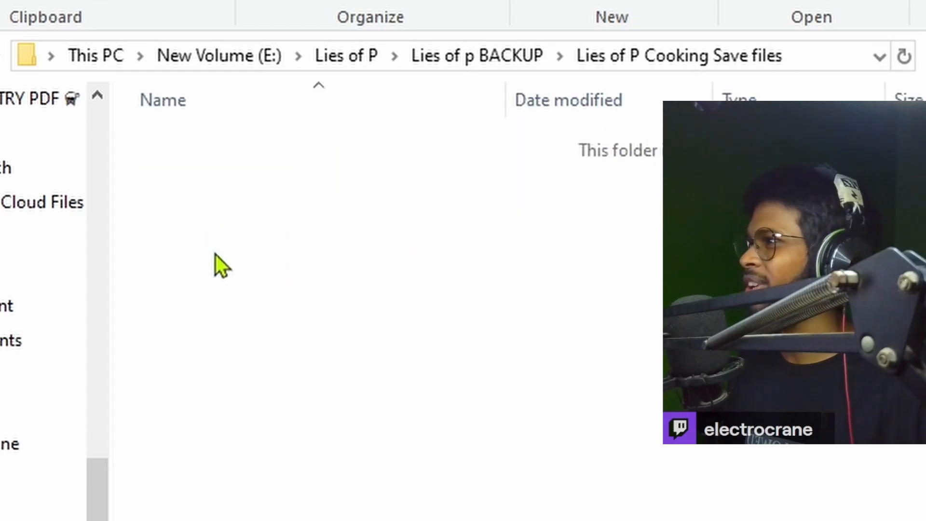
key("ctrl+v")
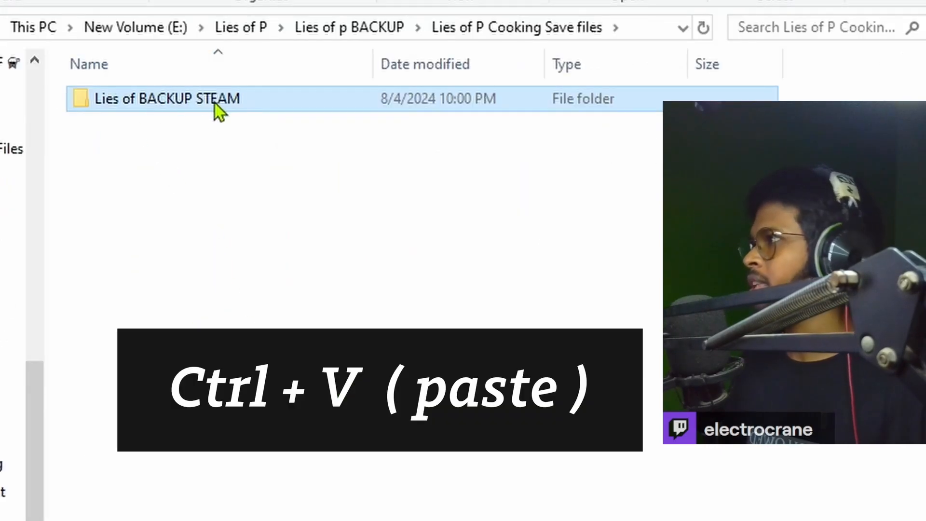
Step: Paste all save files from the Lies of BACKUP STEAM subfolder directly into Lies of P Cooking Save files
double_click(135, 102)
left_click_drag(191, 386, 253, 93)
left_click(56, 120)
left_click(0, 27)
left_click(253, 317)
key("ctrl+v")
left_click(291, 355)
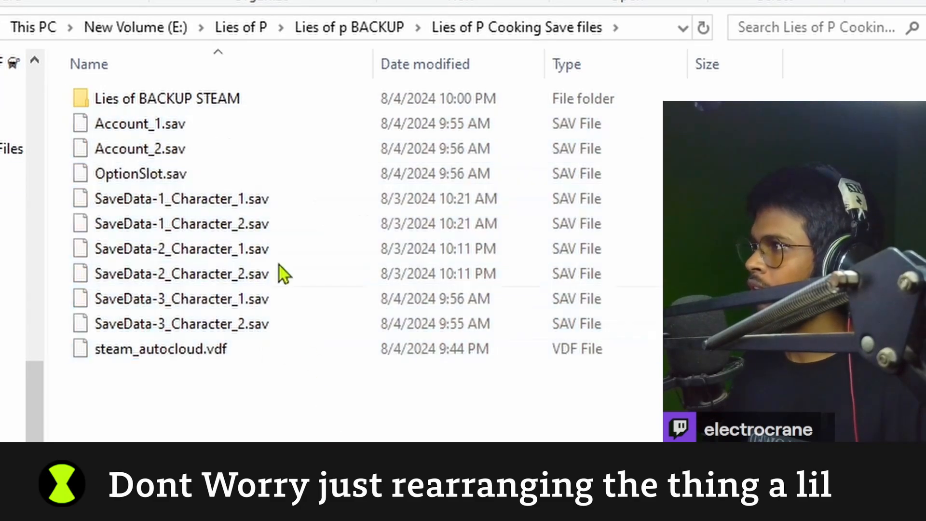
Step: Delete the Lies of BACKUP STEAM subfolder from Lies of P Cooking Save files
left_click(244, 98)
key("Delete")
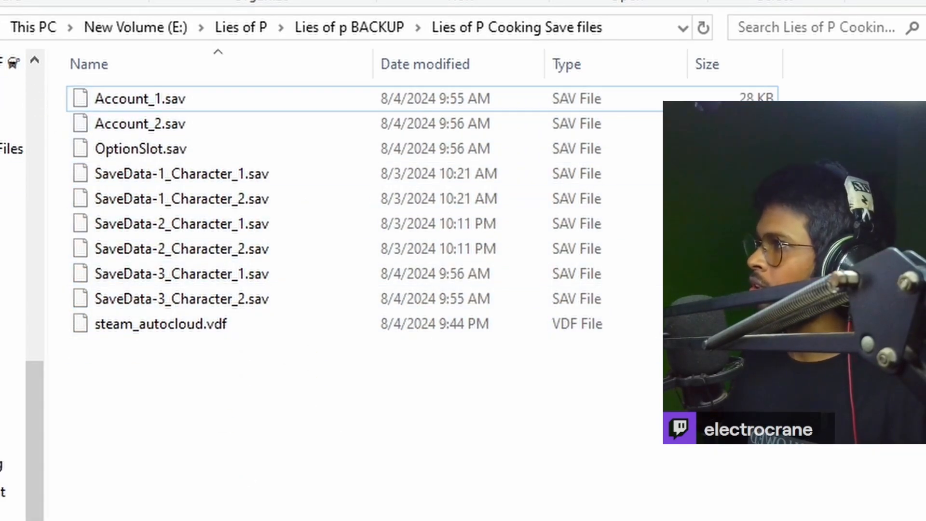
key("alt+Left")
left_click(128, 170)
double_click(136, 178)
left_click_drag(219, 340, 343, 510)
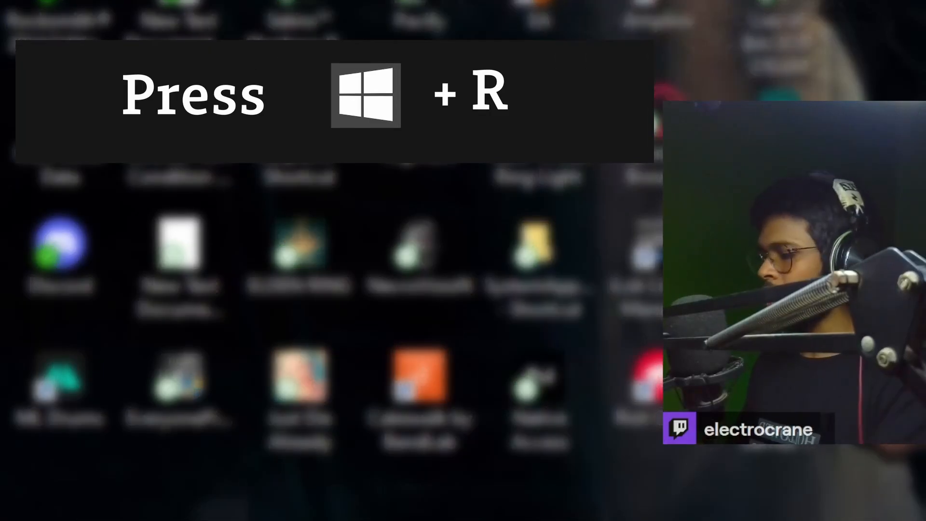
Step: Open the %appdata% location through the Run dialog
key("super+r")
key("BackSpace")
type("%")
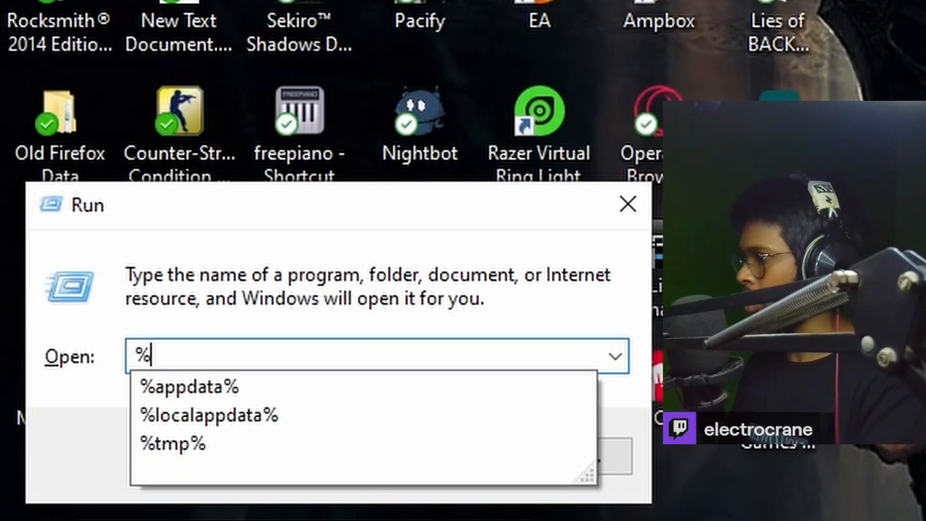
type("appdata")
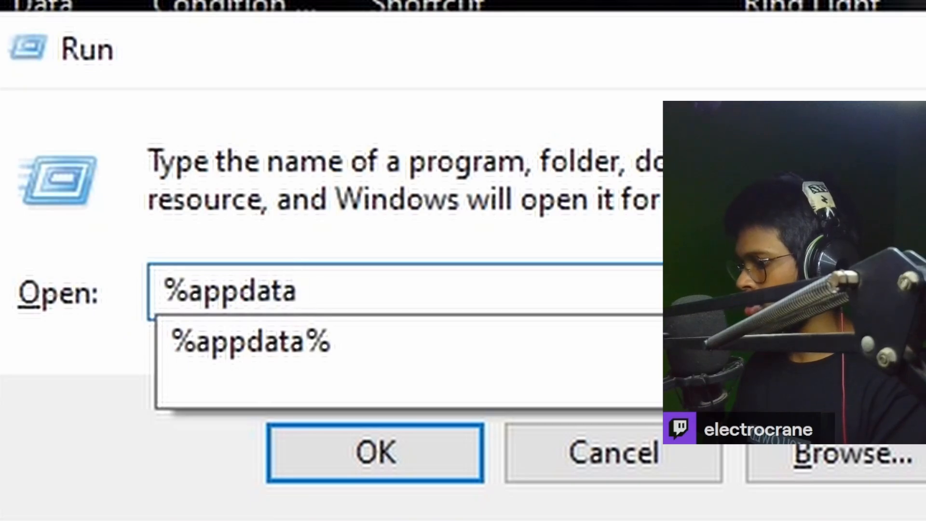
type("%")
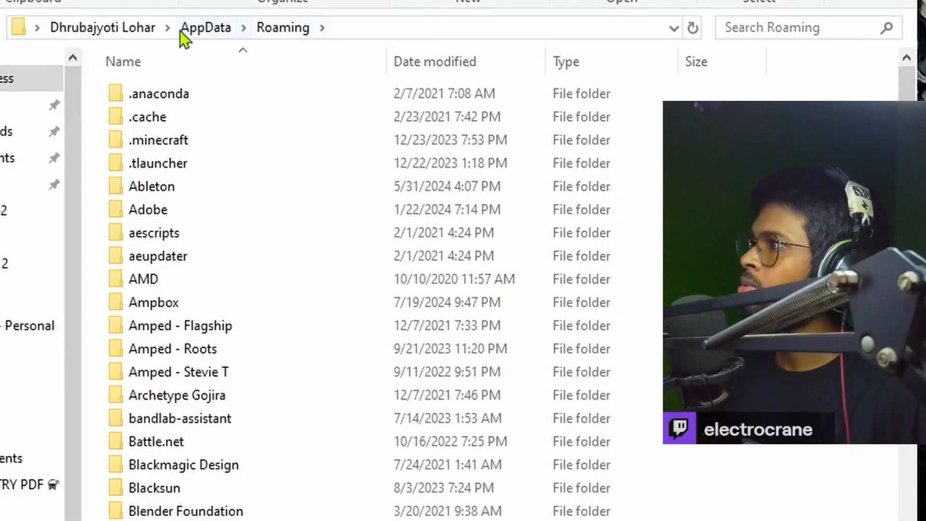
Step: Go up from Roaming to AppData and open the Packages folder inside Local
left_click(209, 29)
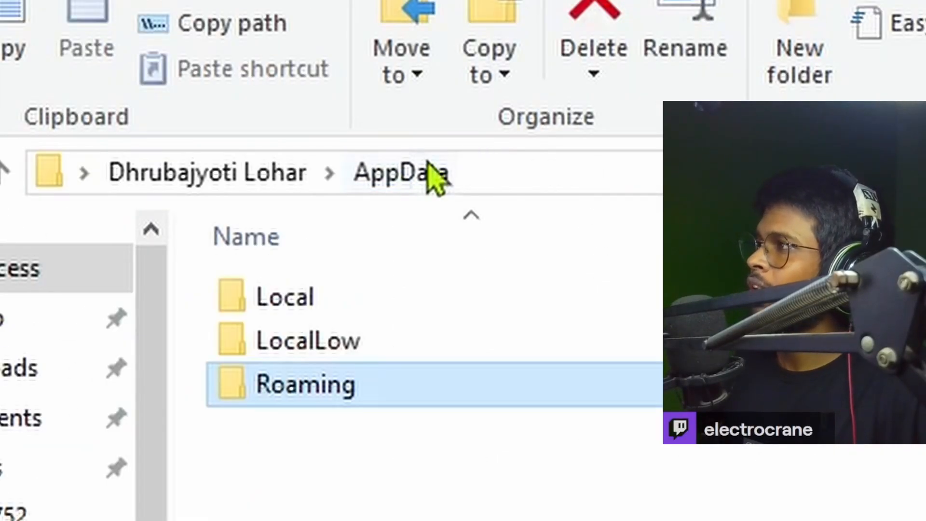
left_click(172, 90)
double_click(348, 303)
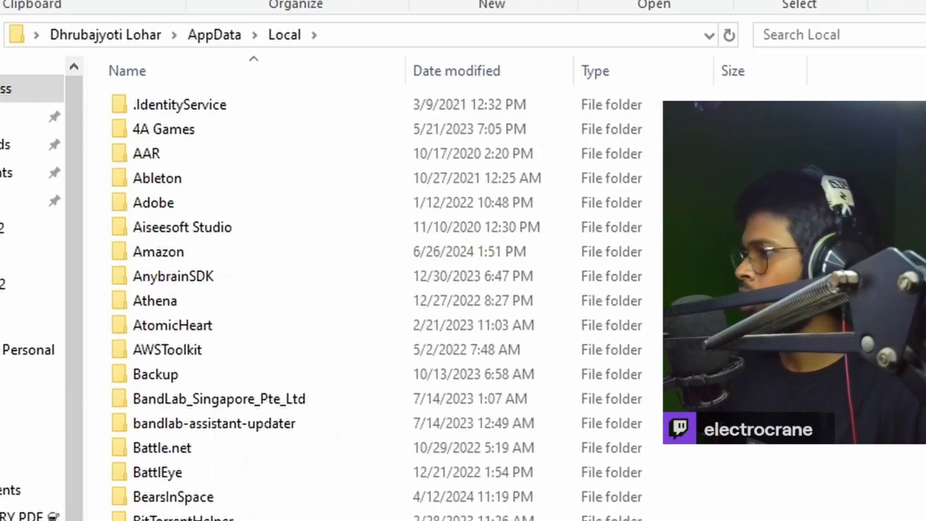
key("p")
key("Down")
key("Down")
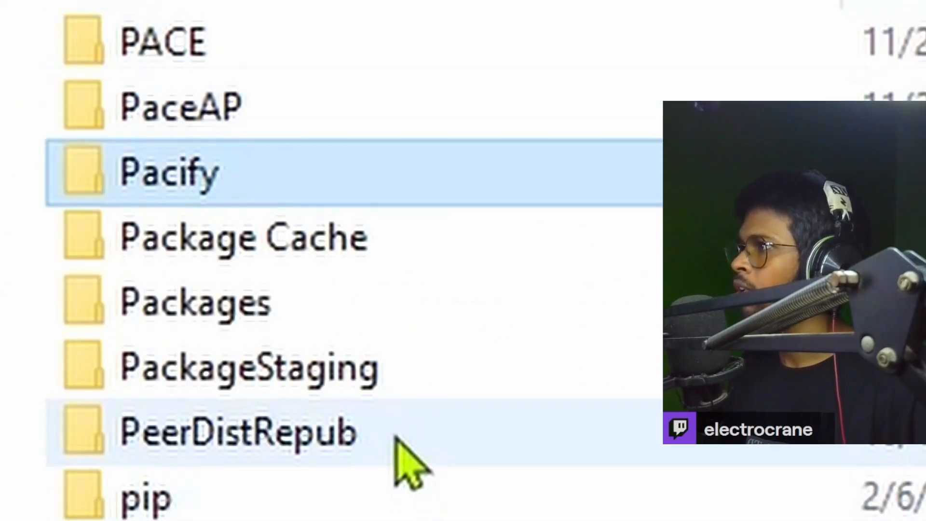
key("Down")
double_click(244, 311)
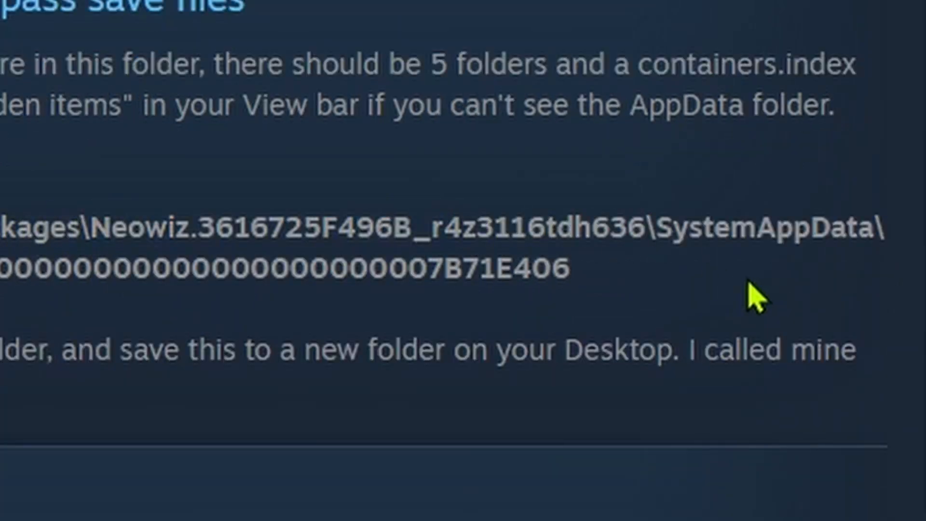
Step: Check the guide's SystemAppData\wgs save path, and examine the unique ID folder and the t folder in the Game Pass backup
left_click_drag(663, 228, 811, 270)
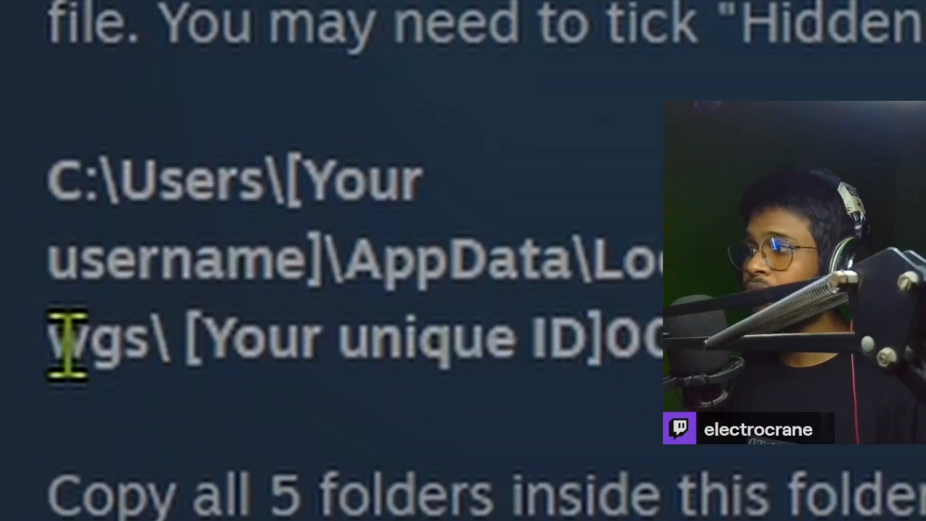
left_click_drag(53, 342, 161, 378)
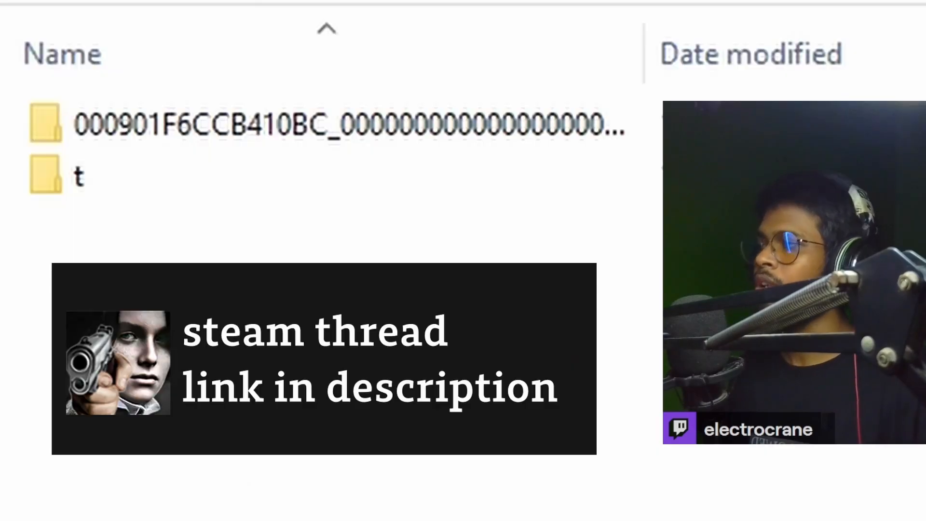
left_click_drag(261, 156, 335, 110)
left_click(579, 444)
left_click_drag(362, 372, 653, 115)
left_click(579, 367)
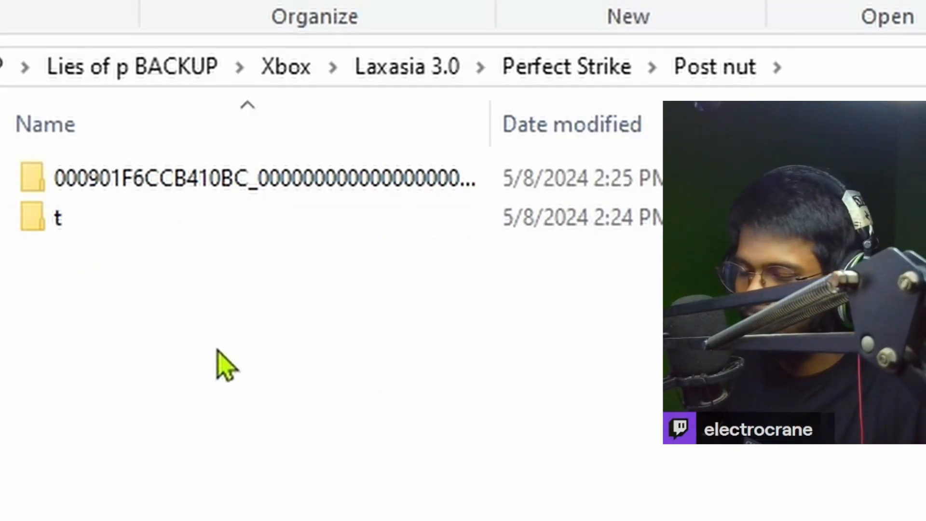
left_click_drag(147, 291, 258, 188)
left_click(374, 348)
left_click_drag(179, 247, 229, 180)
left_click(326, 305)
left_click_drag(289, 319, 368, 177)
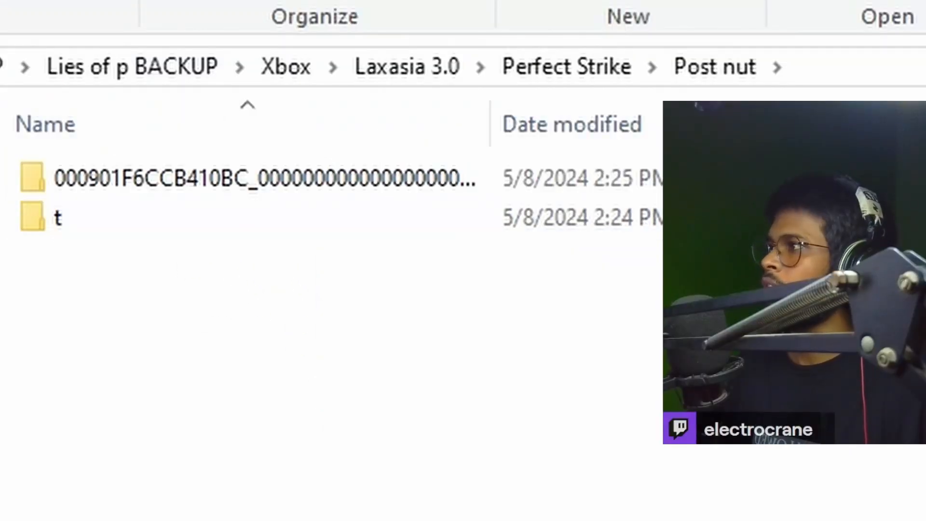
Step: Copy the Post nut folder from Perfect Strike into a new Xbox Cooking folder in Lies of p BACKUP
key("alt+Up")
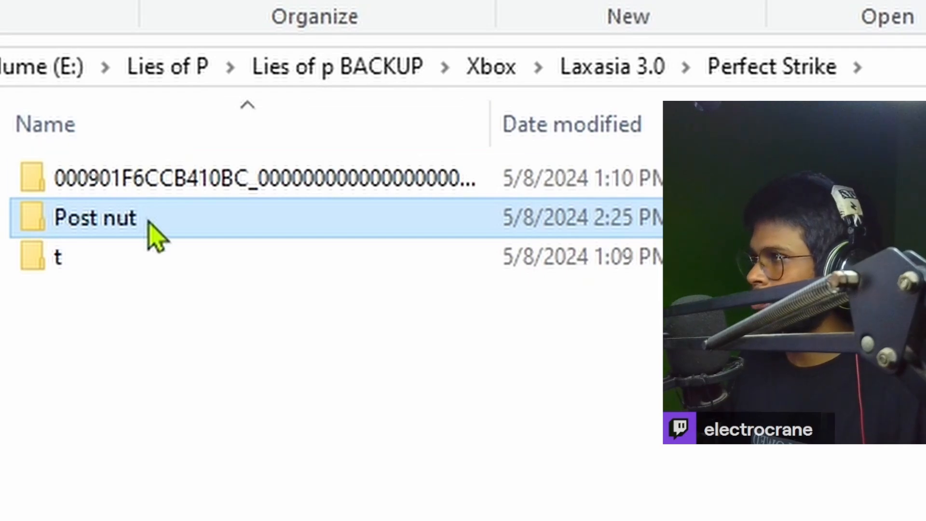
key("ctrl+c")
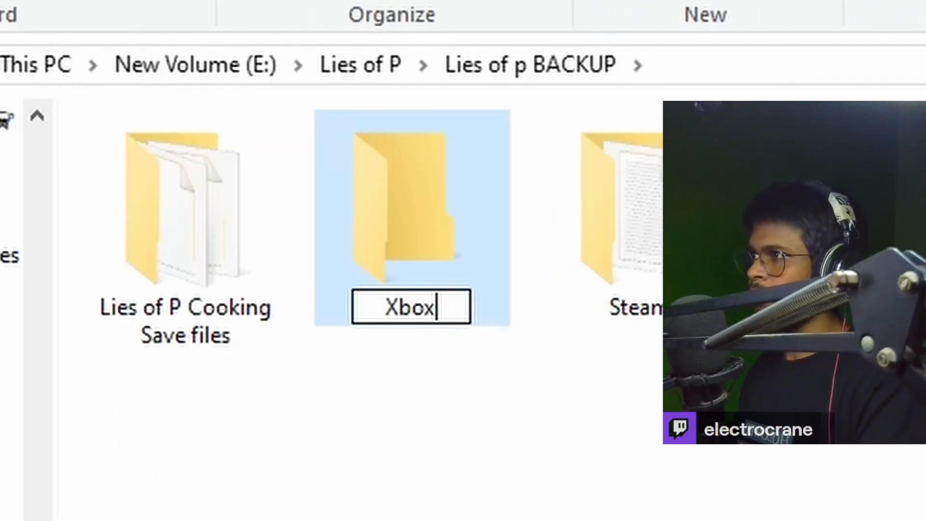
key("Return")
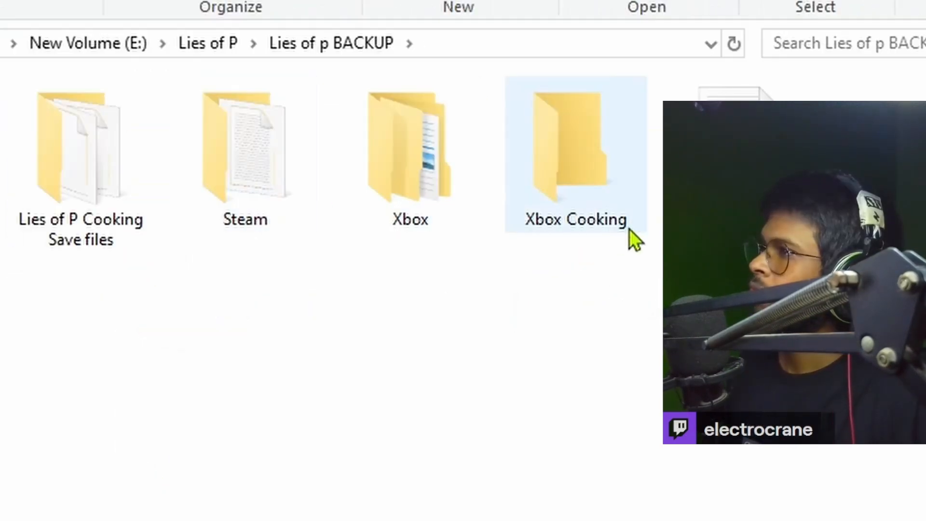
double_click(438, 312)
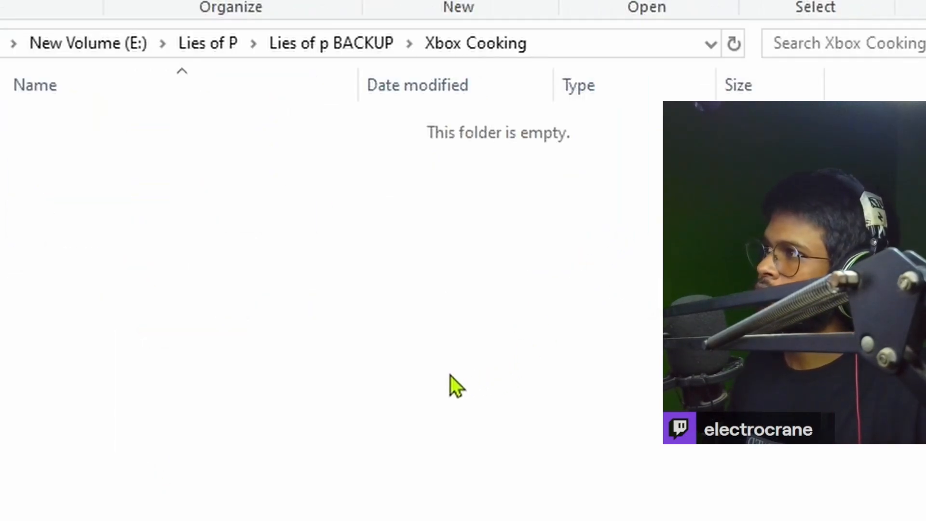
key("ctrl+v")
left_click(230, 236)
left_click(156, 126)
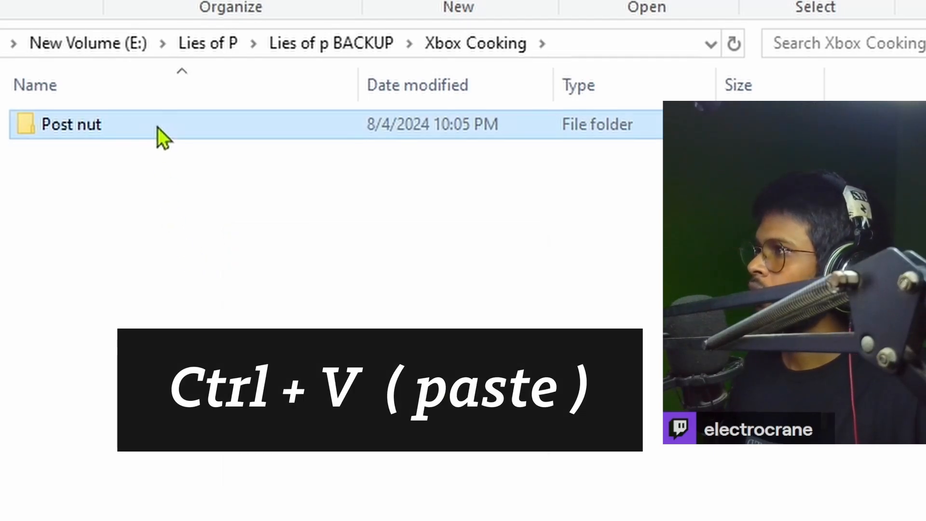
Step: Go back up to Lies of p BACKUP and select the Lies of P Cooking Save files and Xbox Cooking folders
key("alt+Up")
left_click(589, 150)
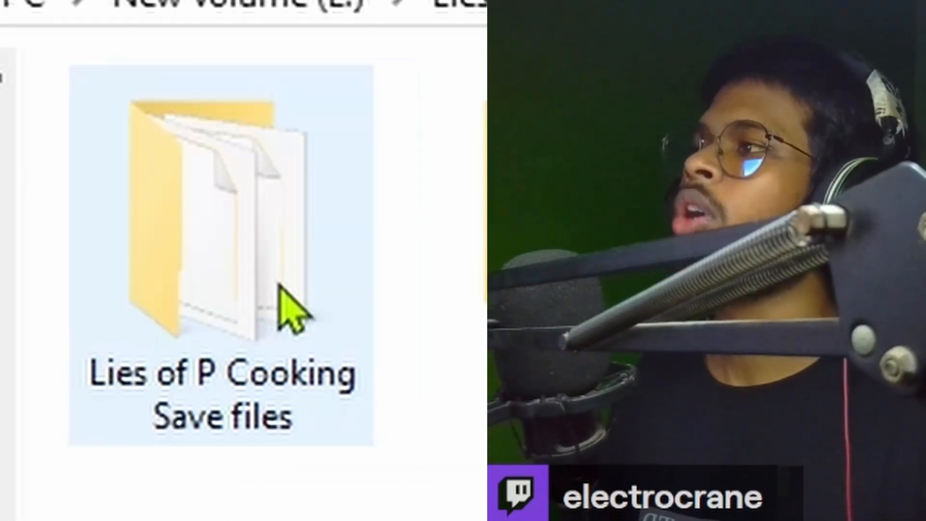
left_click(278, 285)
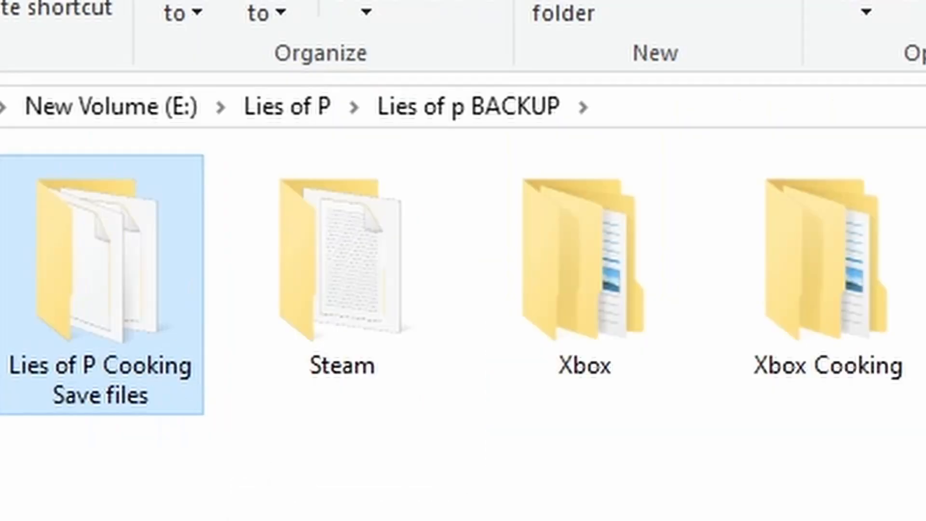
left_click(906, 349)
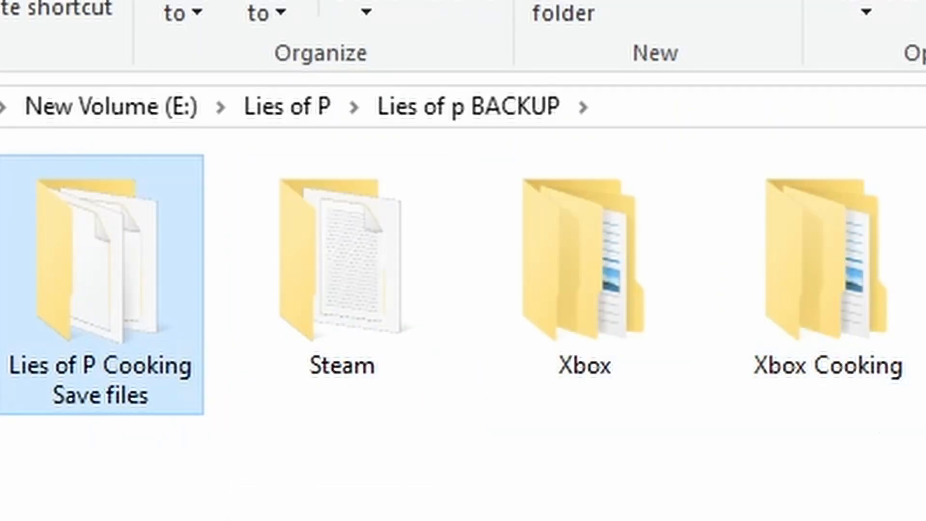
left_click(813, 345)
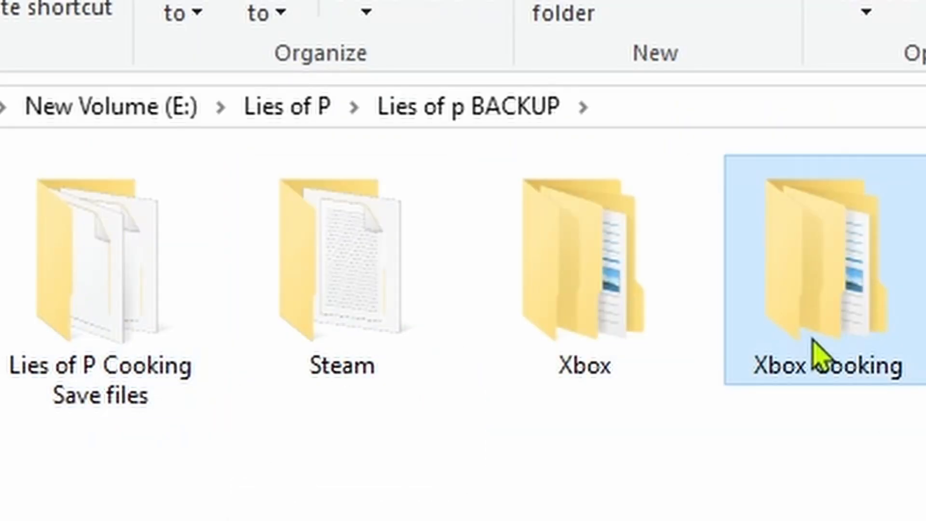
Step: Rename the Lies of P Cooking Save files folder as Lies of P Cooking Steam
right_click(70, 361)
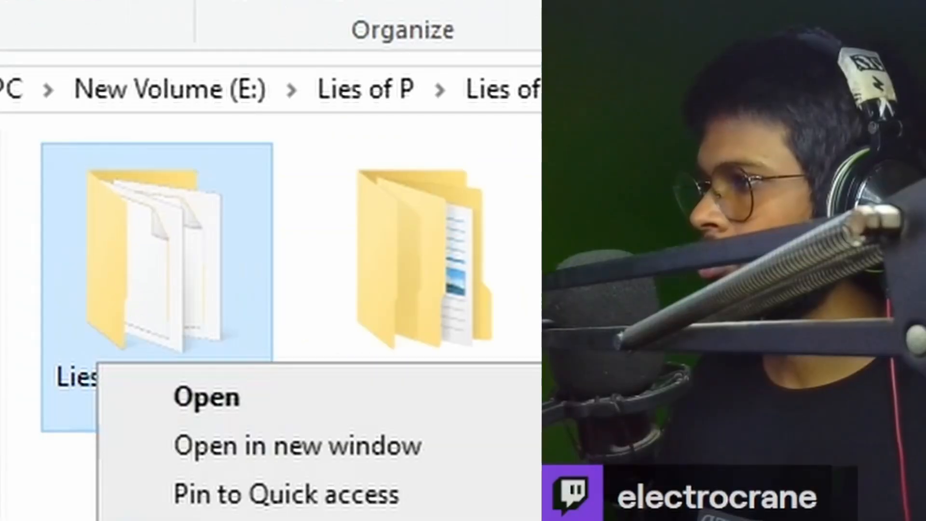
key("m")
left_click_drag(248, 415, 107, 409)
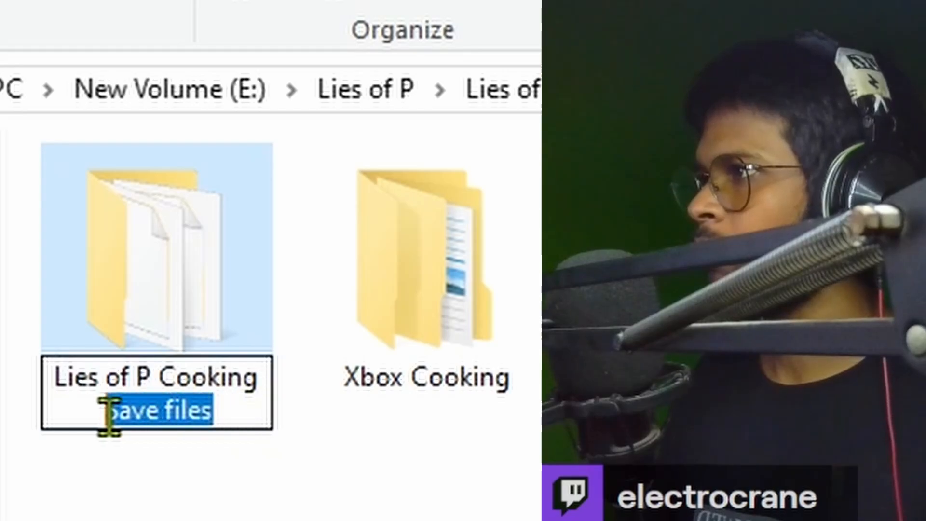
type("Steam")
key("Return")
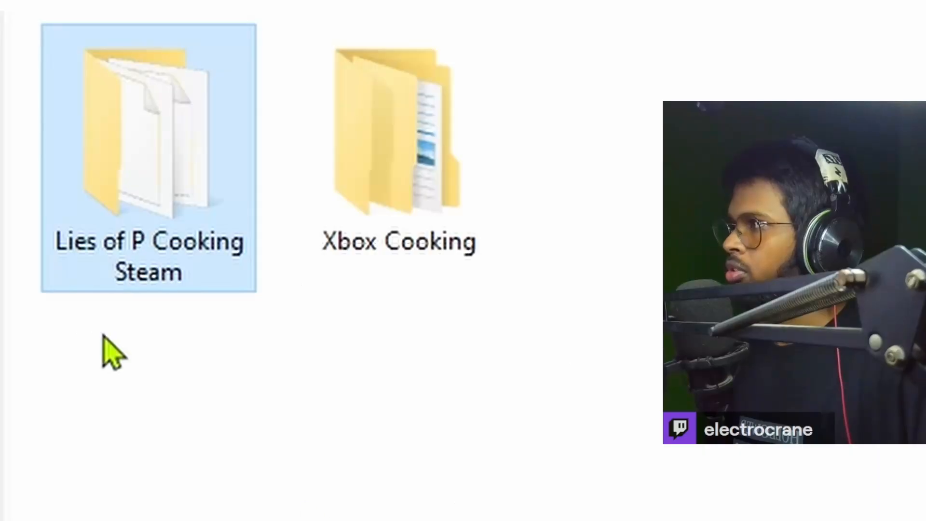
Step: Open the Lies of P Cooking Steam folder and look over its list of save files
double_click(206, 268)
left_click_drag(223, 518, 314, 89)
left_click(434, 511)
left_click_drag(723, 123, 723, 366)
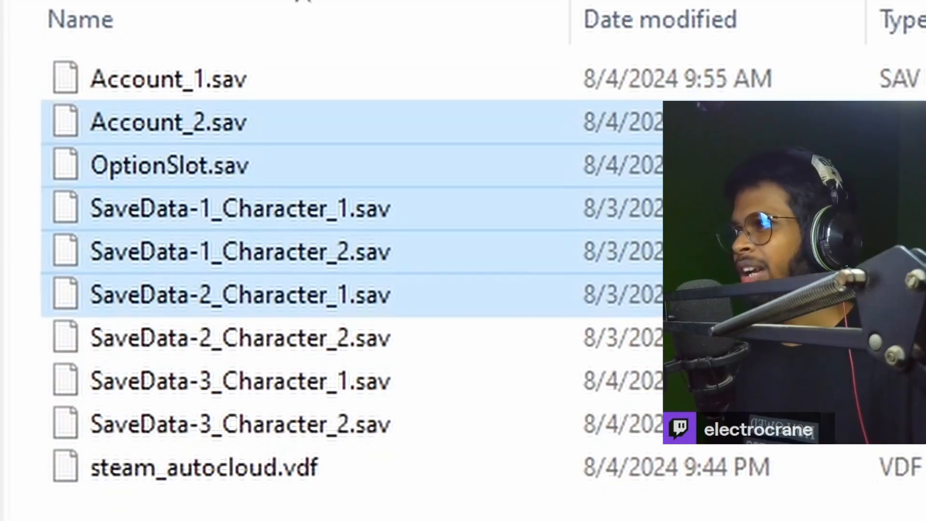
left_click(723, 209)
left_click_drag(723, 209, 723, 96)
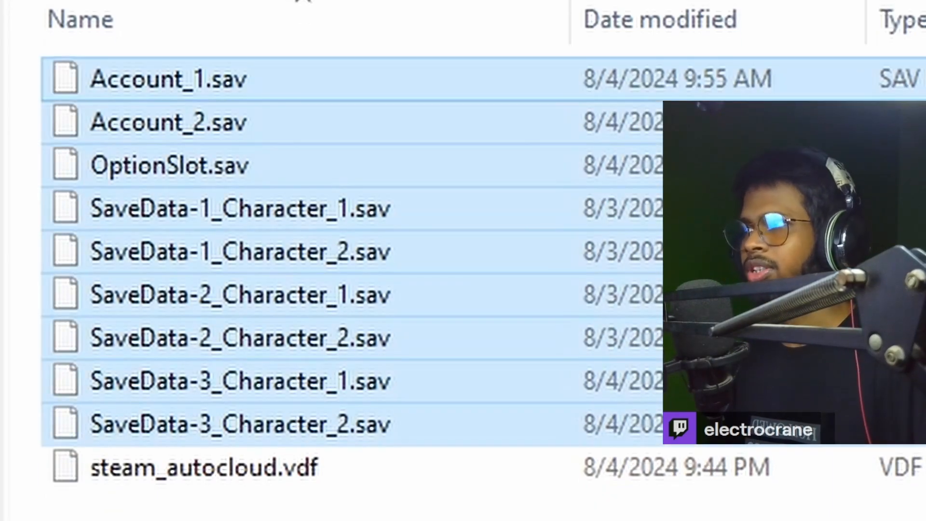
left_click(723, 425)
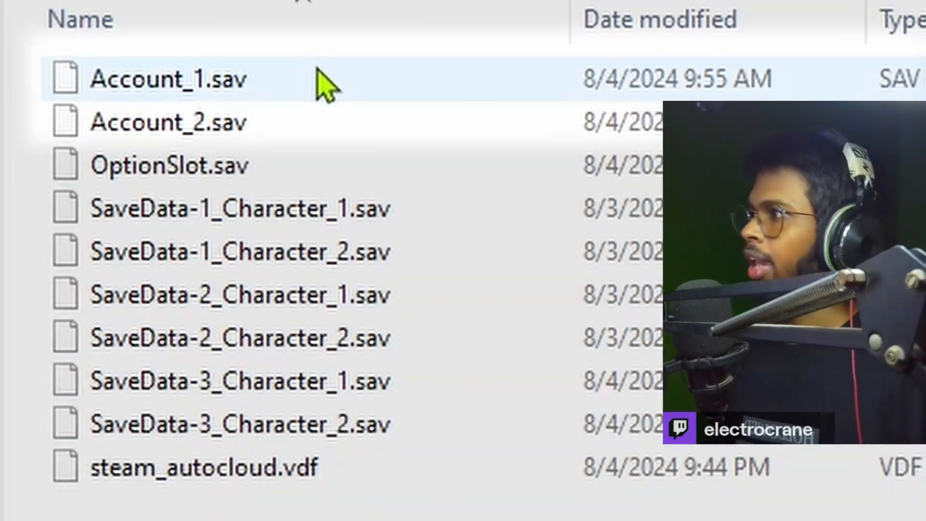
Step: Examine Account_1.sav, Account_2.sav, OptionSlot.sav and the first SaveData-1 character file
left_click(318, 92)
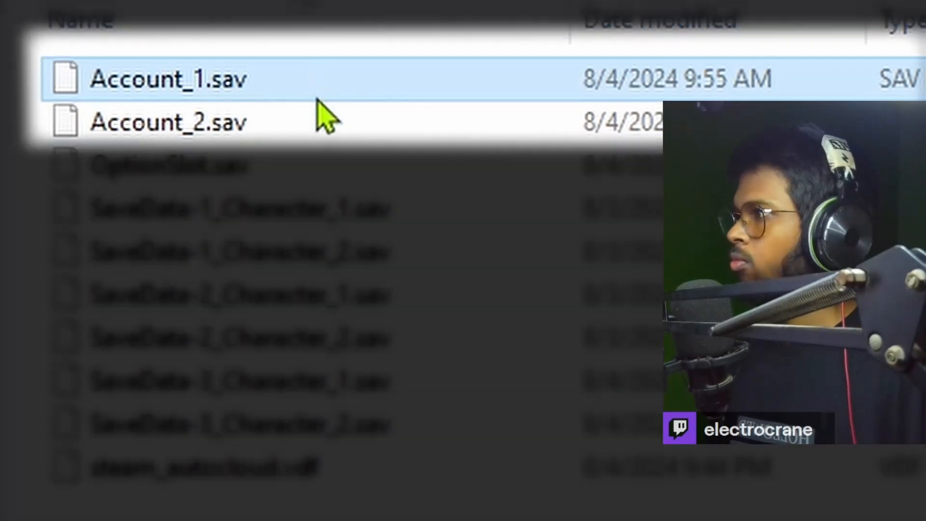
left_click(322, 126)
left_click(340, 91)
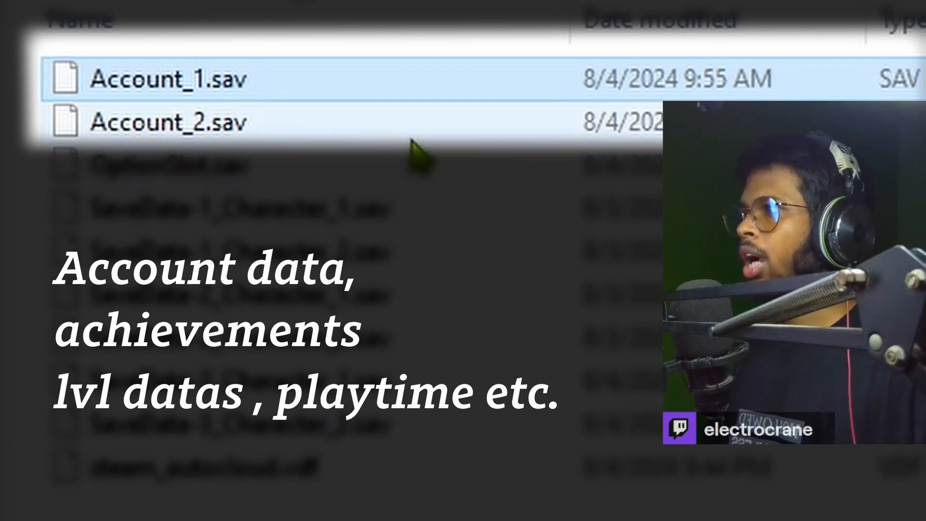
left_click(319, 126)
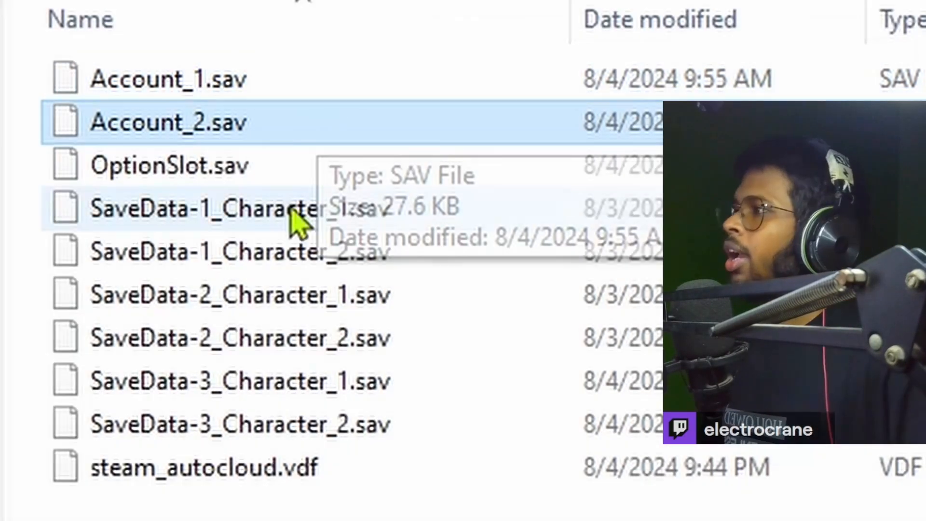
left_click(303, 159)
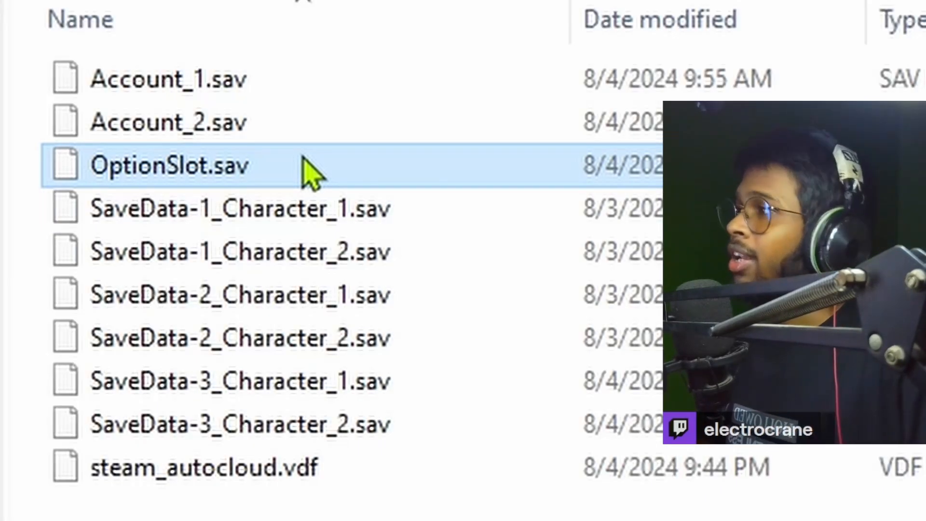
left_click(234, 223)
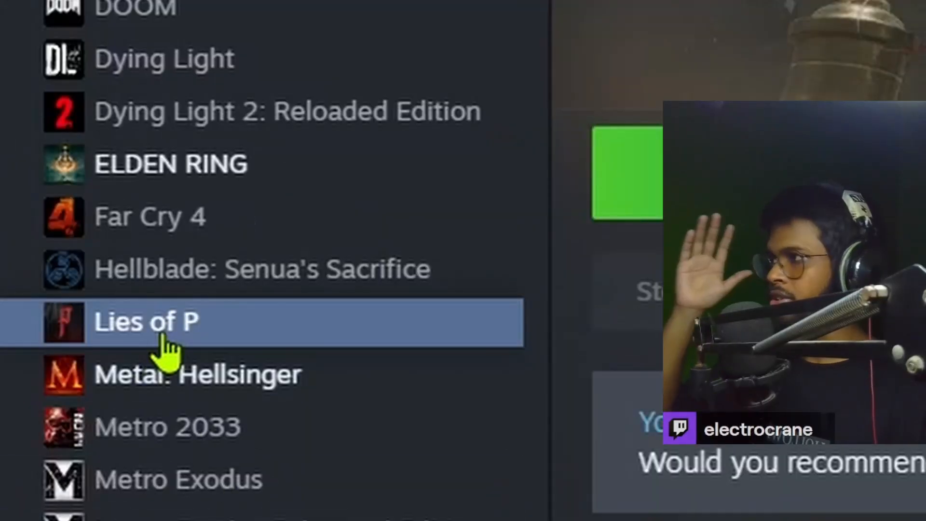
Step: Switch to the Steam library and open the properties of Lies of P
right_click(88, 337)
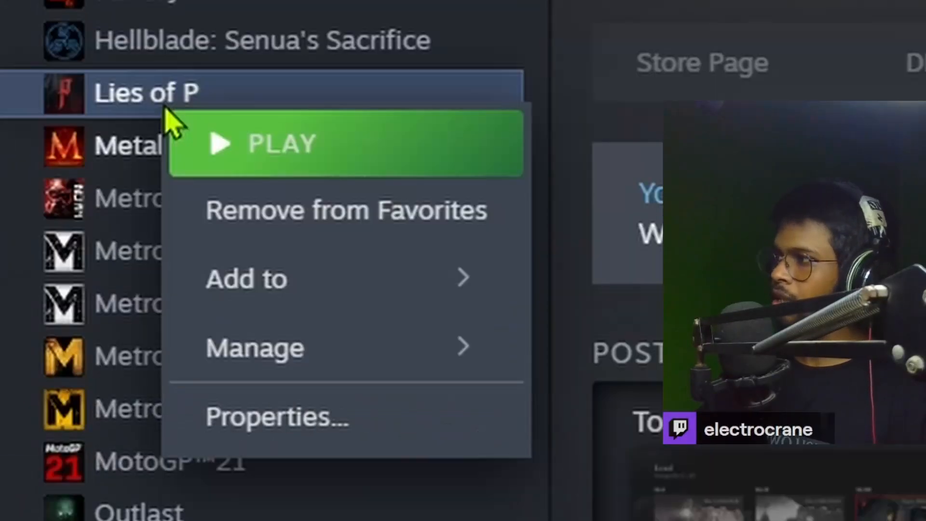
left_click(249, 425)
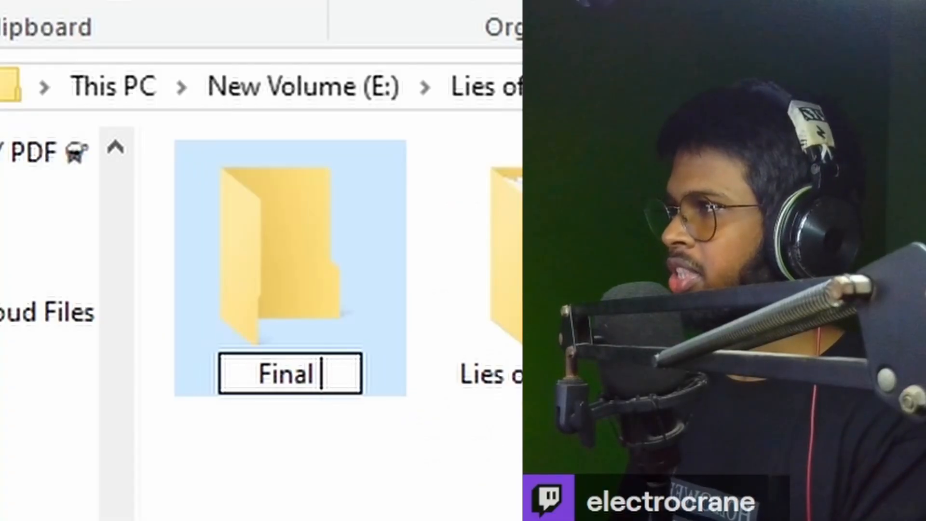
Step: Back in File Explorer, name the new folder beside the cooking folders Final Save File Build
type("Save File Build")
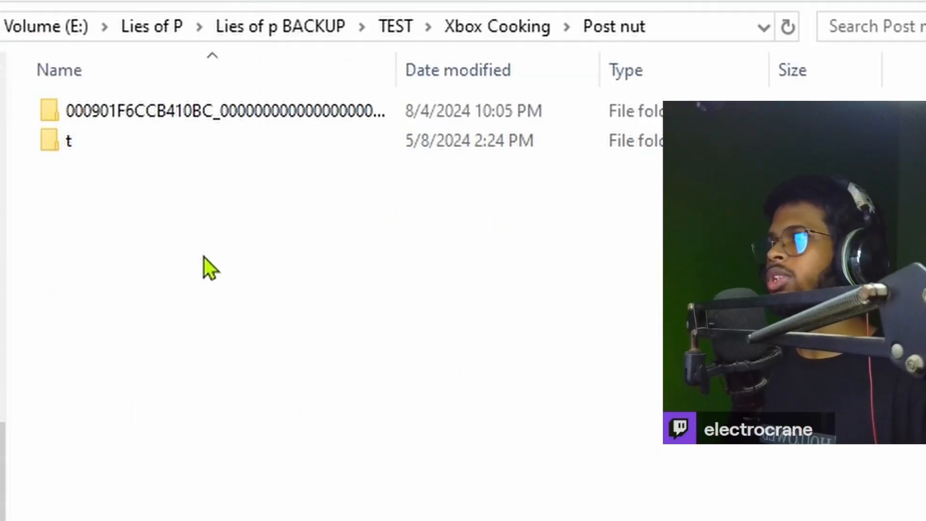
Step: Open the unique ID folder in Post nut and inspect the files inside its 8D2060B9F94040F98C8B07617EDE050C subfolder
left_click_drag(203, 256, 267, 137)
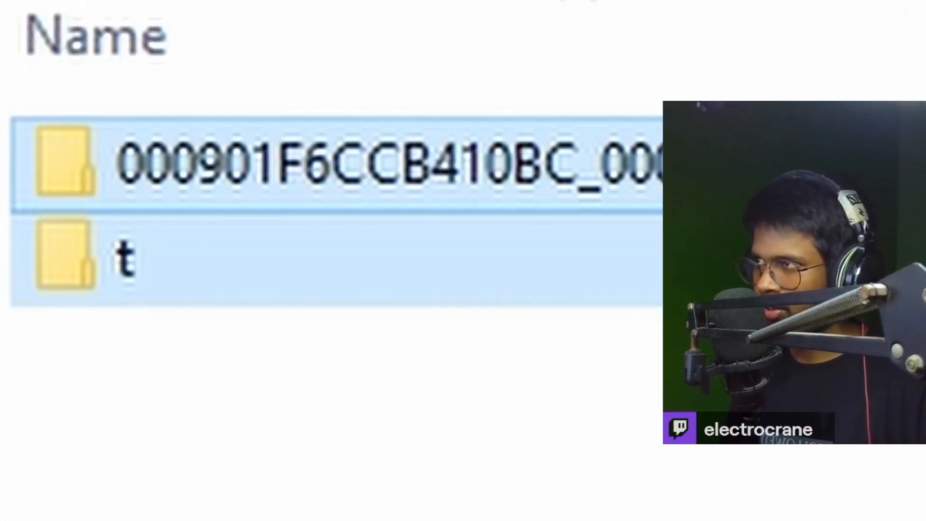
left_click(456, 346)
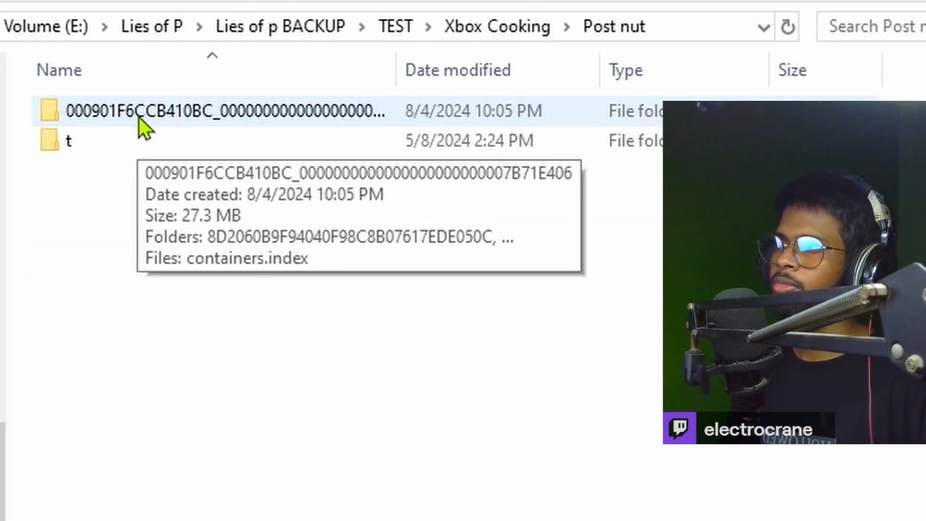
double_click(139, 117)
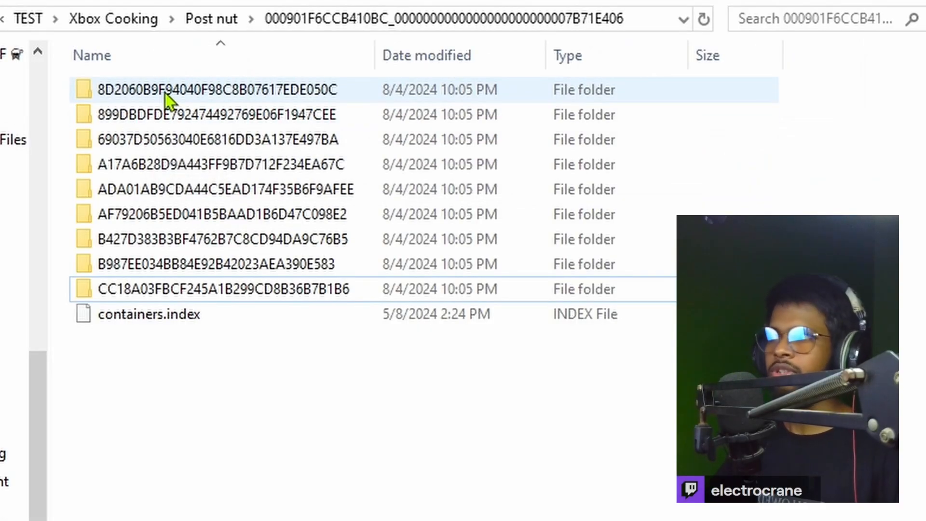
double_click(166, 94)
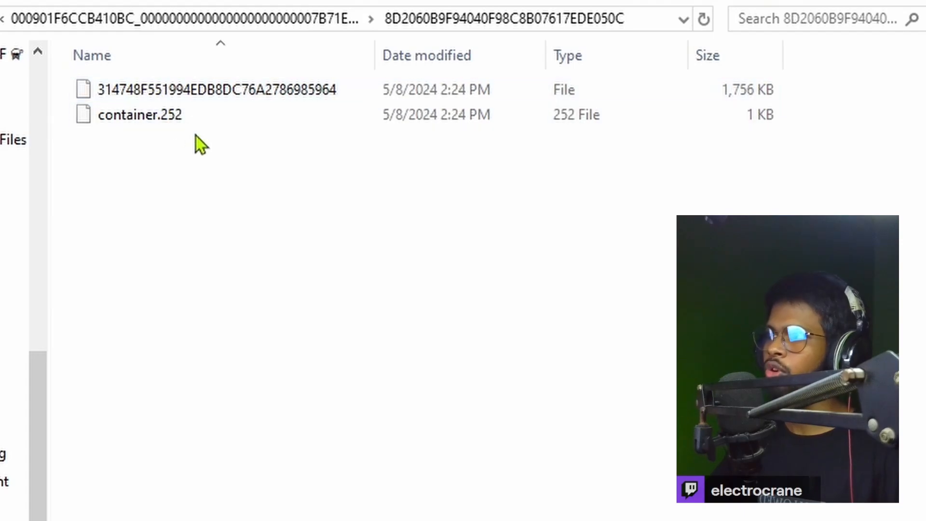
left_click(198, 120)
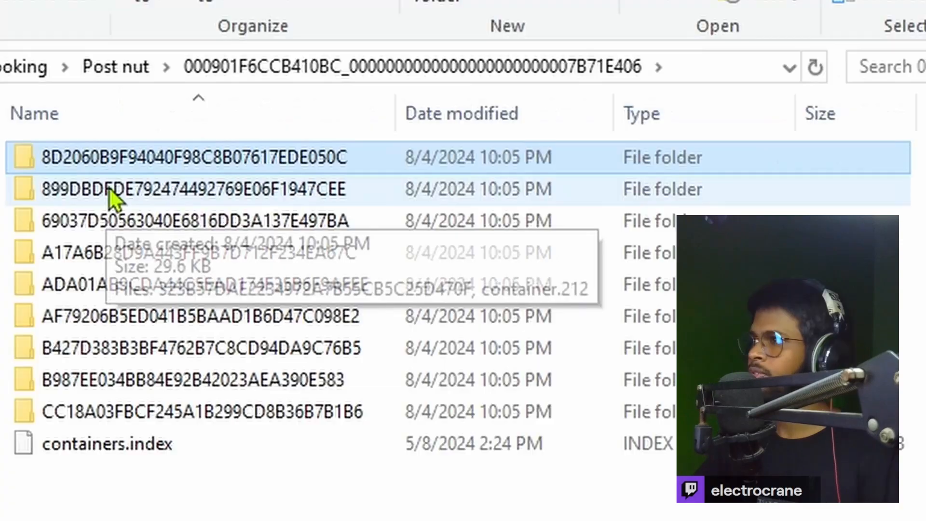
double_click(109, 187)
left_click(808, 160)
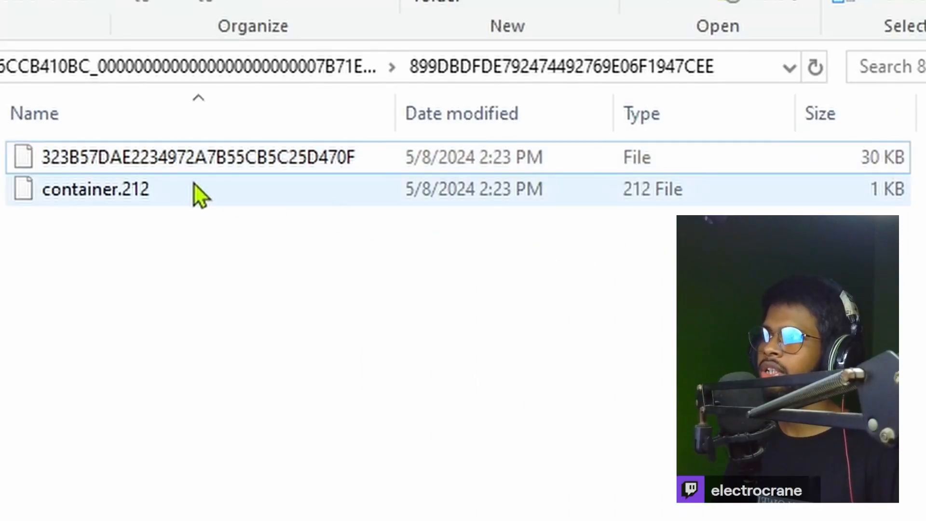
right_click(248, 169)
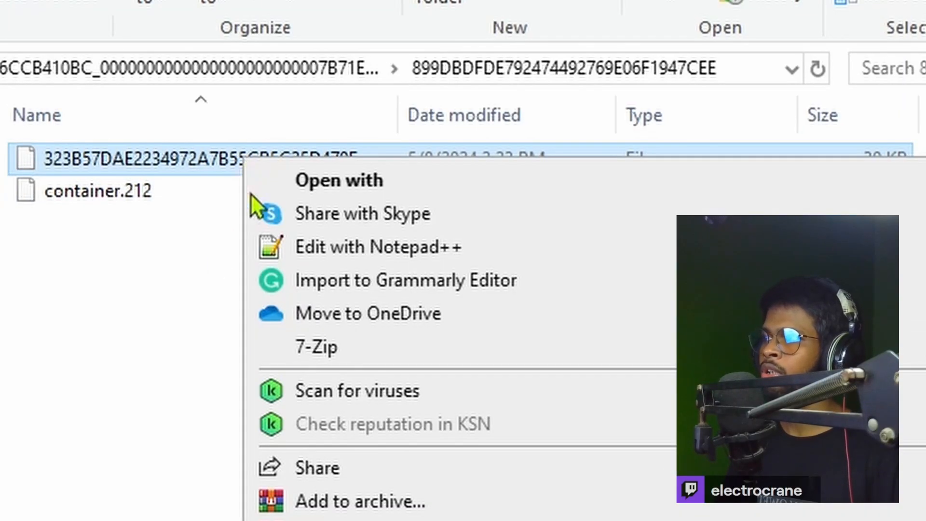
left_click(202, 289)
double_click(58, 193)
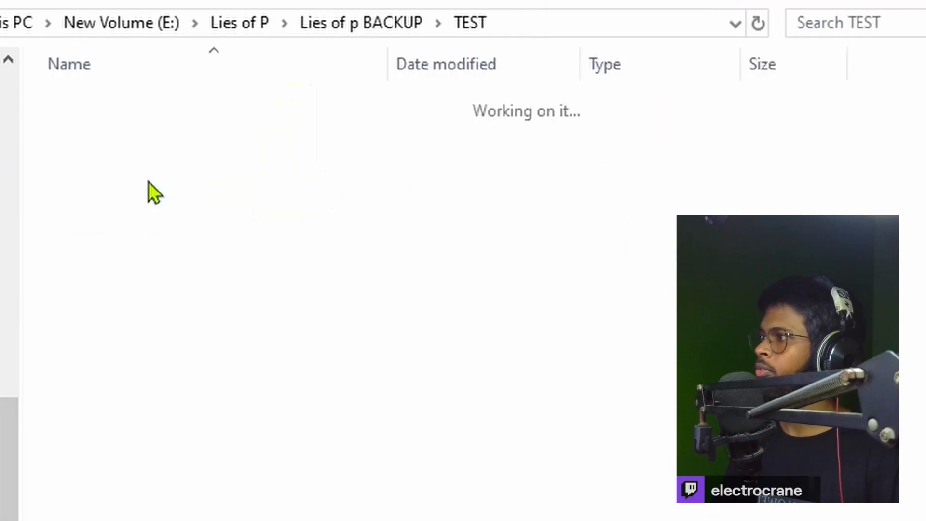
key("ctrl+v")
left_click(469, 318)
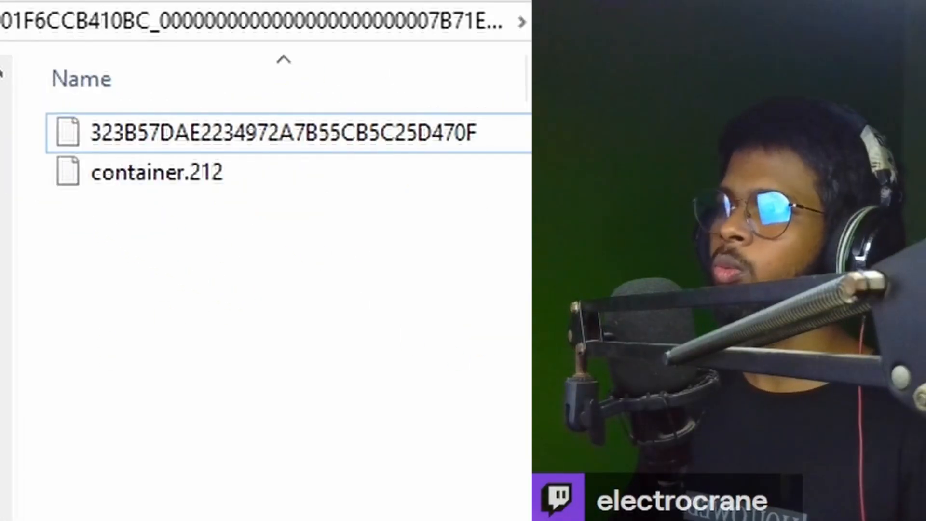
key("alt+Up")
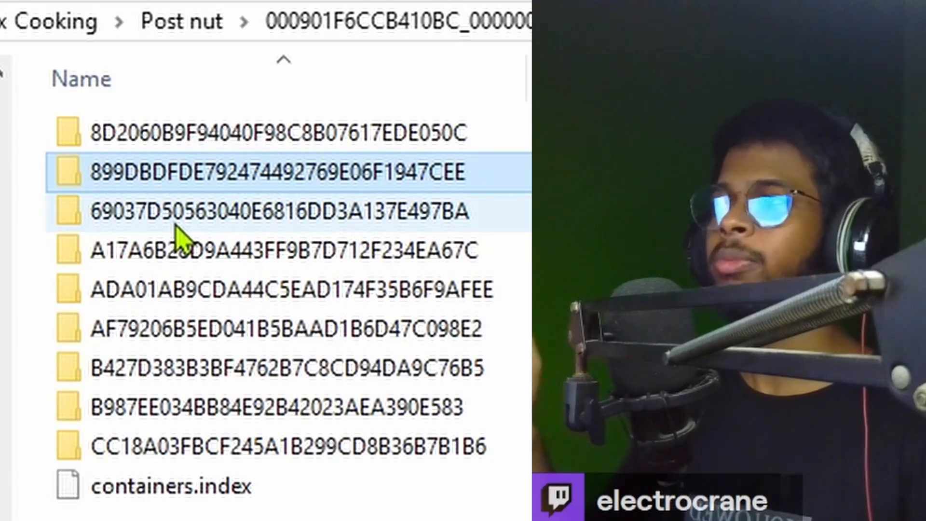
mouse_move(178, 226)
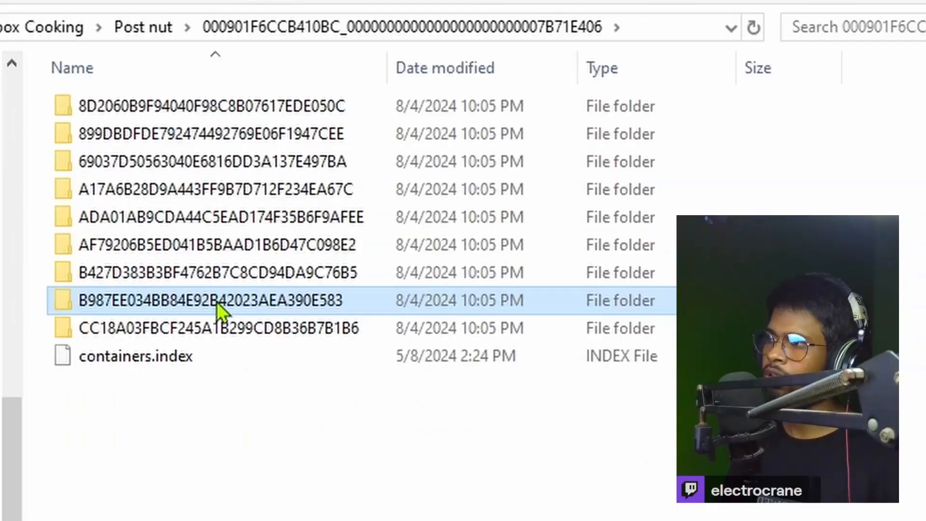
double_click(270, 451)
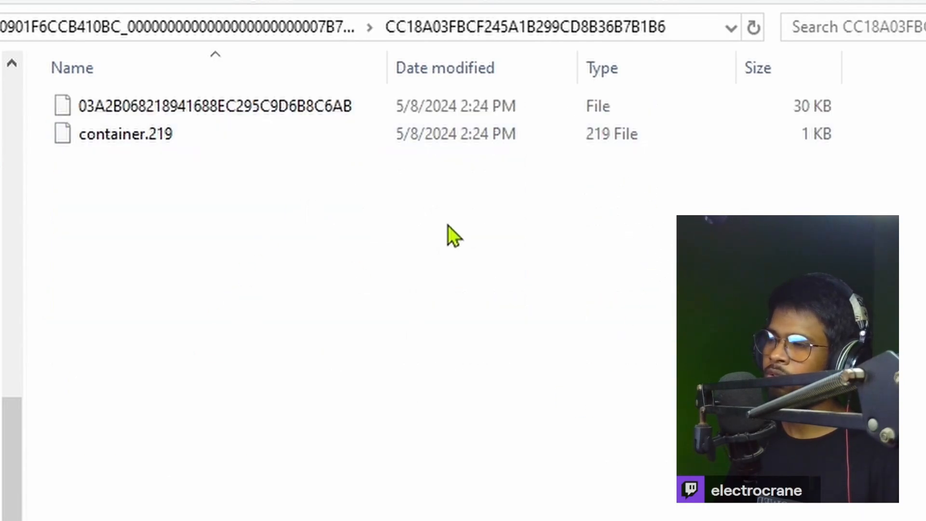
left_click(789, 109)
key("ctrl+c")
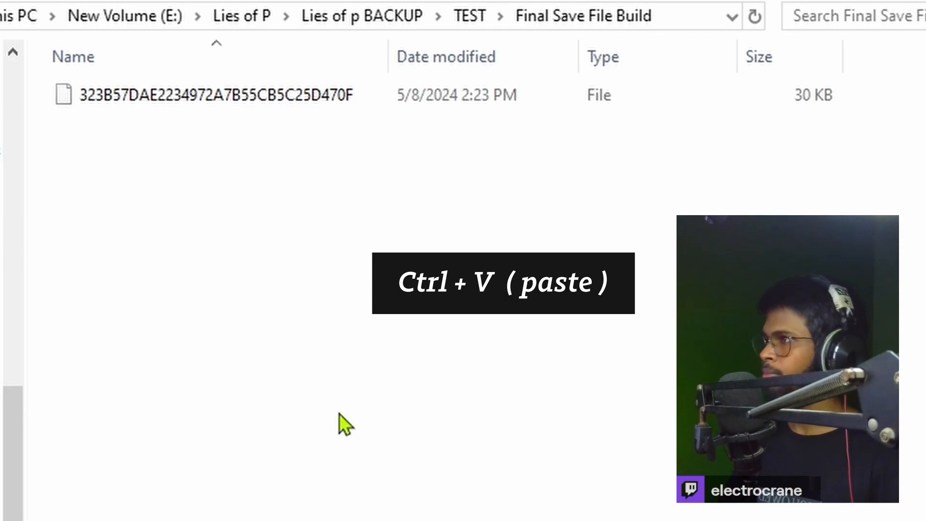
key("ctrl+v")
left_click(479, 432)
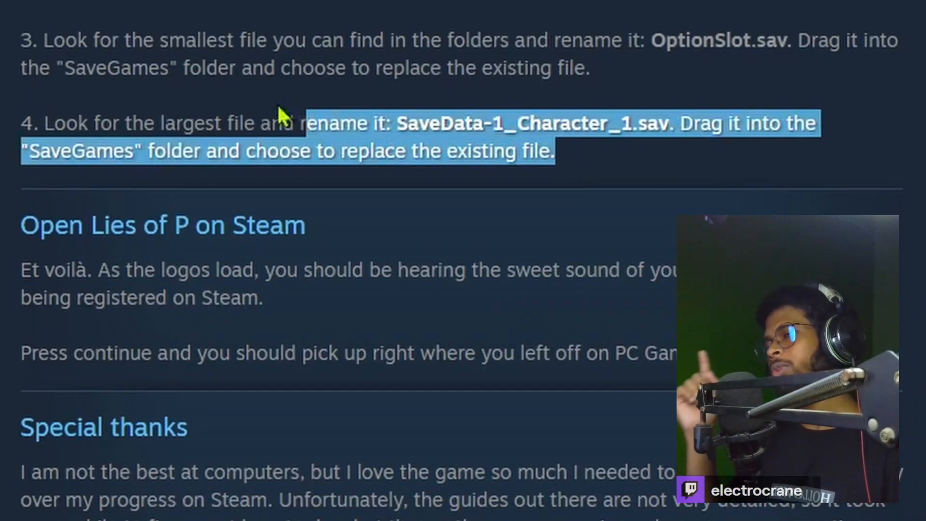
Step: Consult the guide's OptionSlot.sav instruction and copy file 35791D80370845AF961681B929FD2FE0 from the AF79206B5ED041B5BAAD1B6D47C098E2 subfolder into Final Save File Build
left_click_drag(306, 122, 159, 33)
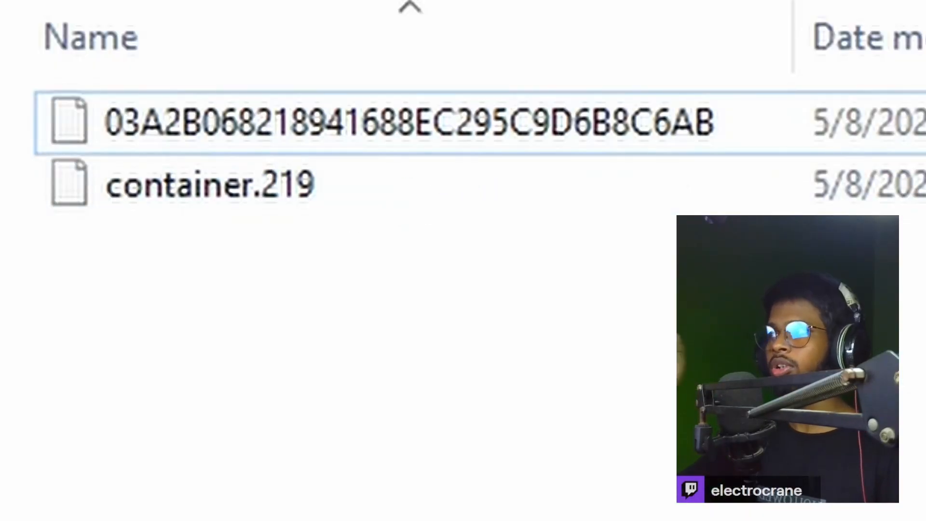
mouse_move(152, 162)
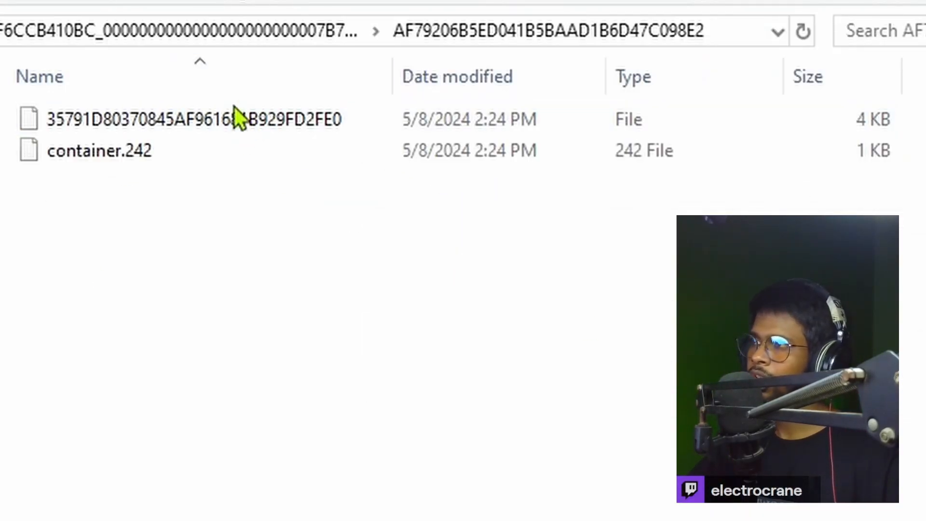
left_click_drag(160, 225, 249, 123)
left_click(210, 192)
left_click(167, 127)
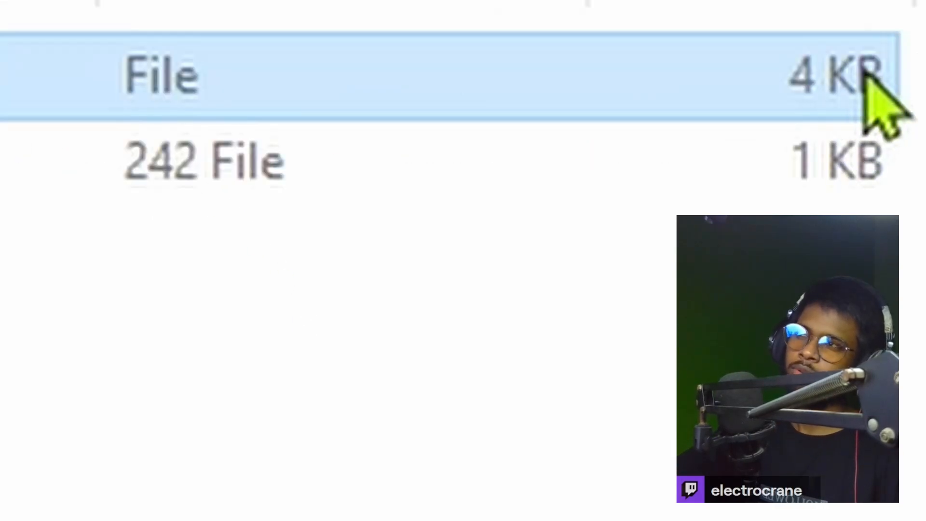
left_click(152, 126)
key("ctrl+c")
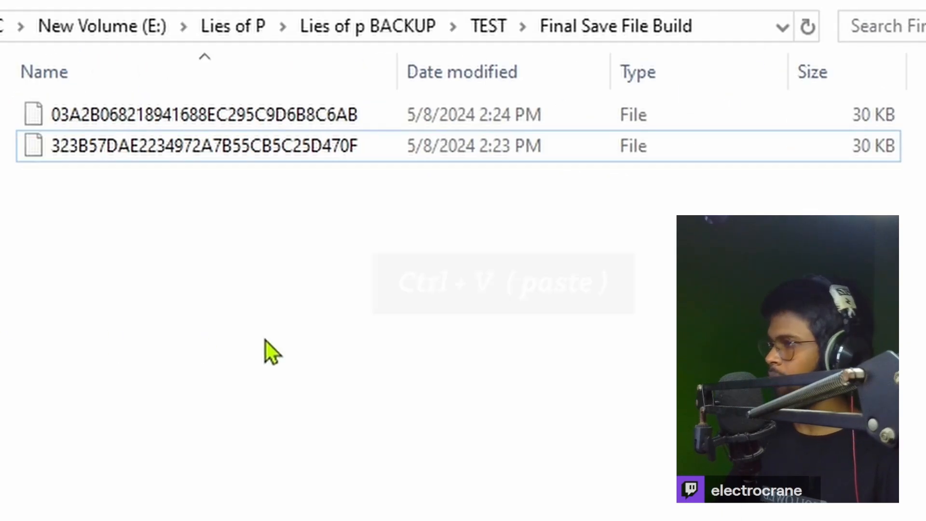
key("ctrl+v")
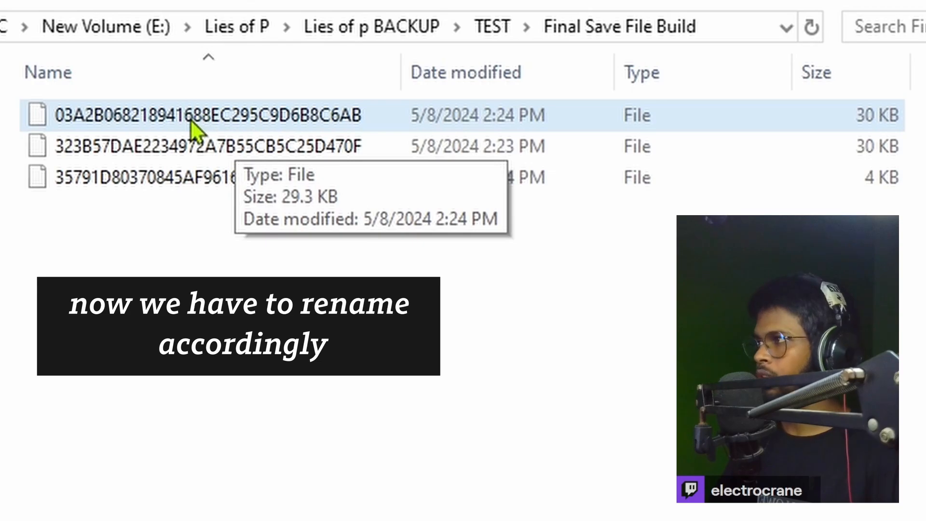
left_click(190, 120)
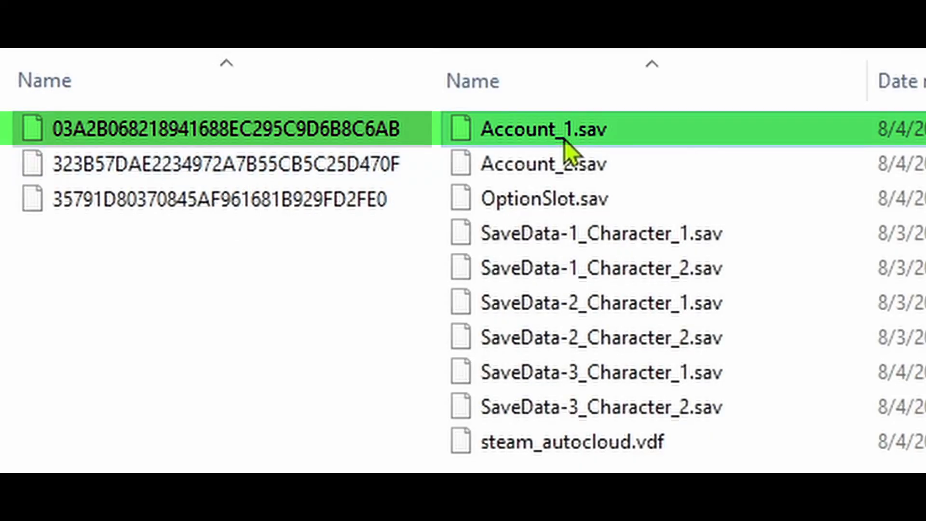
left_click(388, 164)
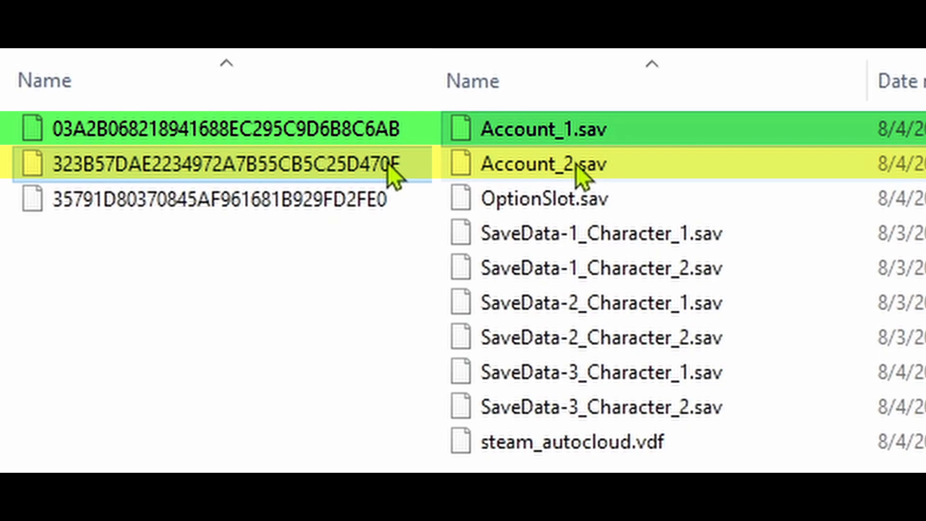
left_click(397, 202)
left_click(548, 210)
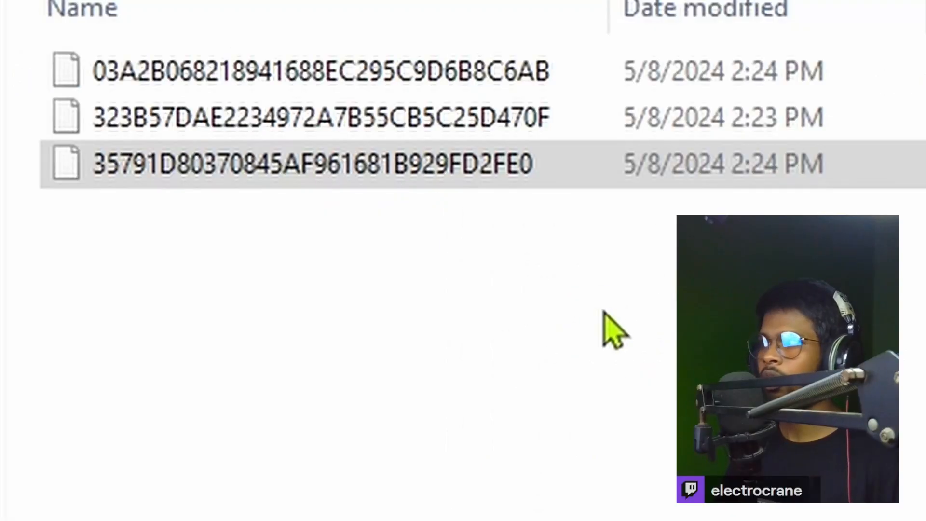
left_click(668, 381)
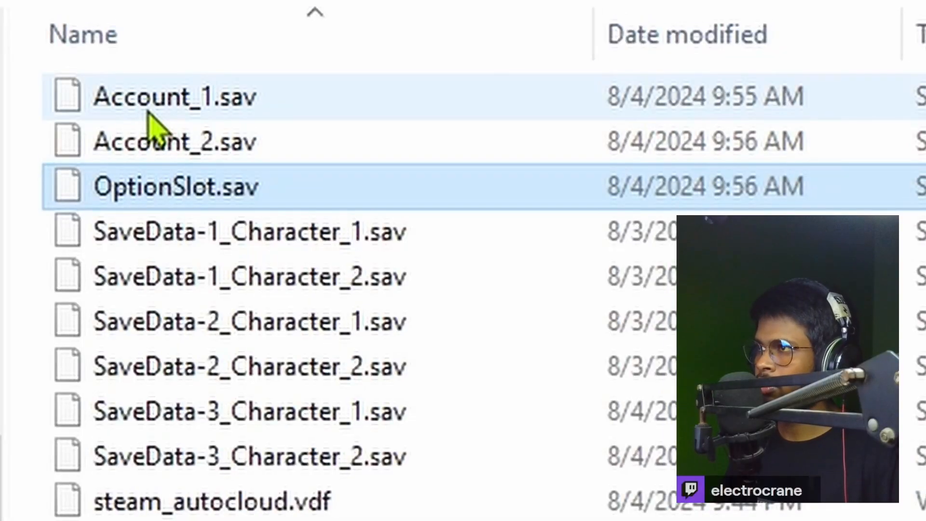
right_click(145, 111)
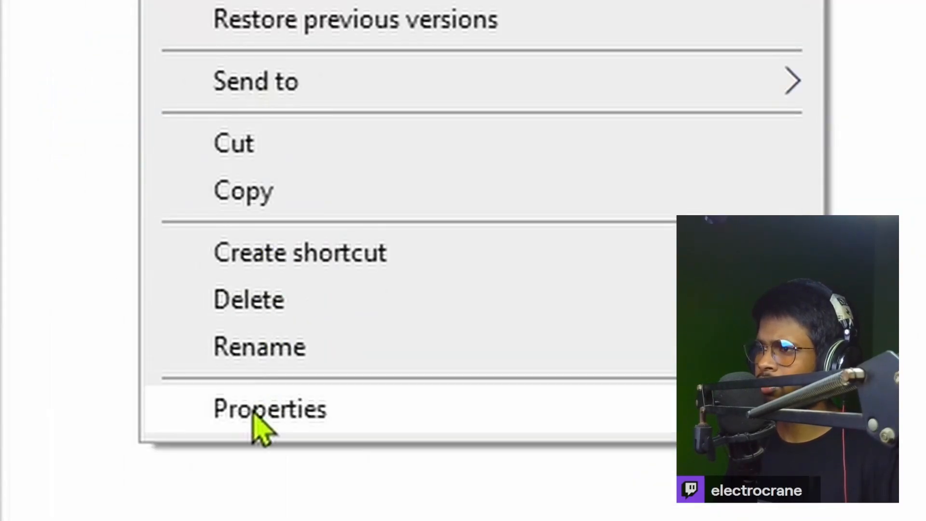
left_click(250, 411)
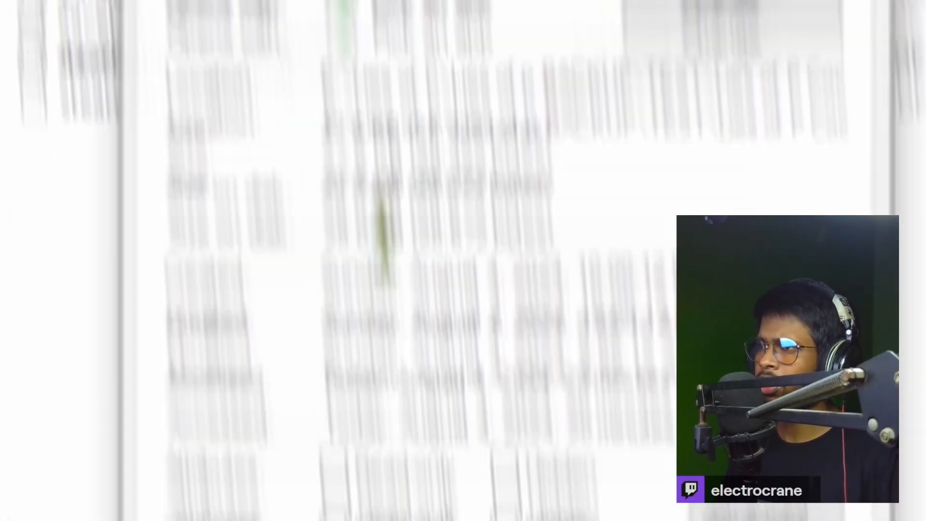
key("ctrl+c")
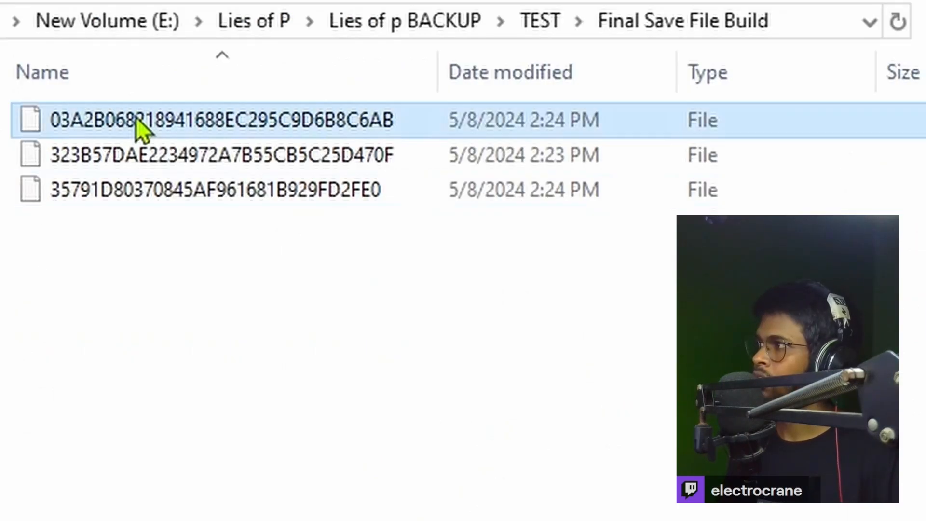
right_click(124, 119)
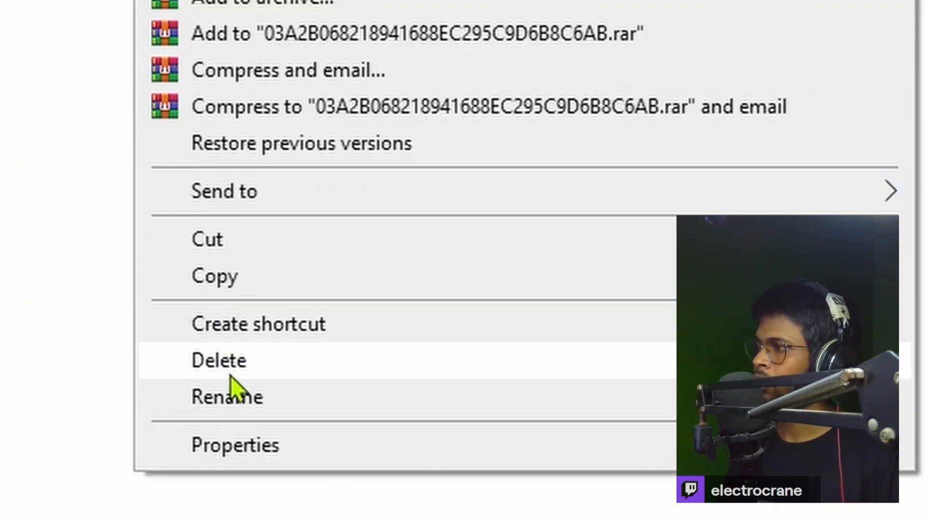
left_click(235, 395)
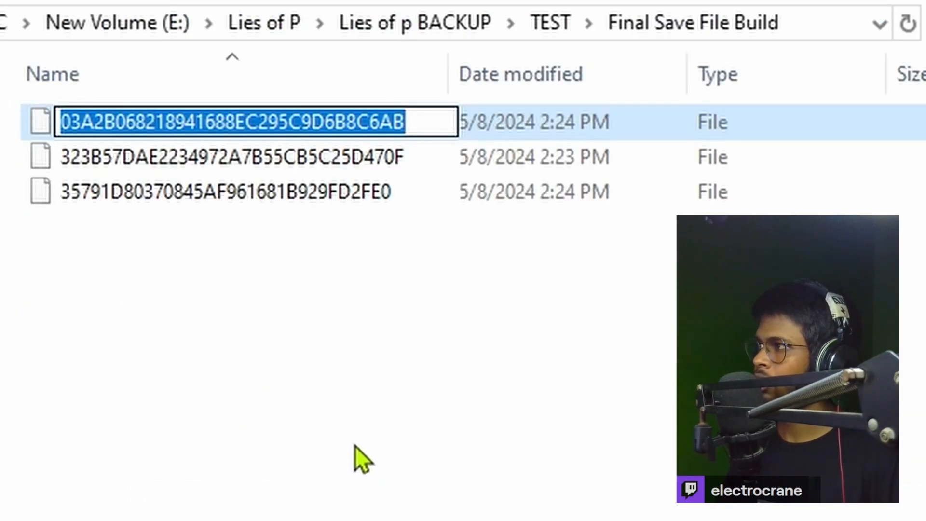
key("ctrl+v")
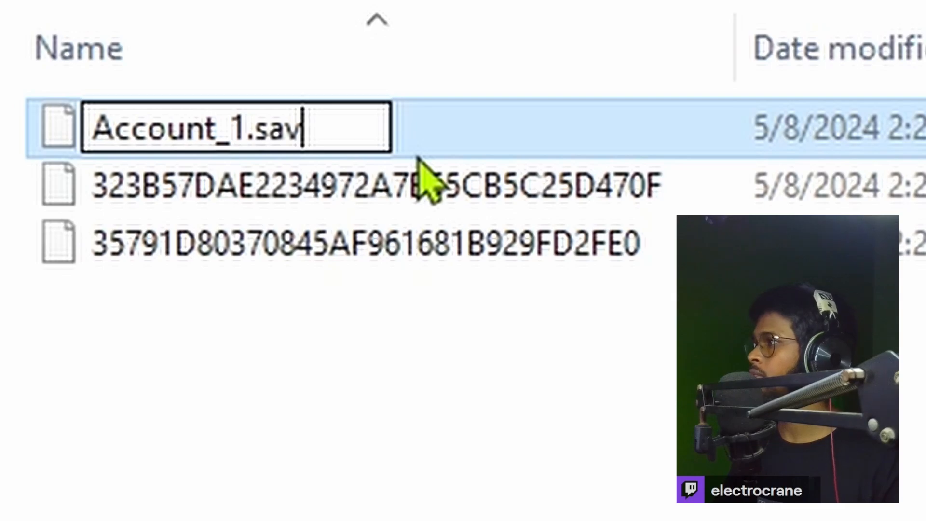
left_click(422, 171)
Step: Rename file 323B57DAE2234972A7B55CB5C25D470F in Final Save File Build as Account_2.sav
right_click(454, 129)
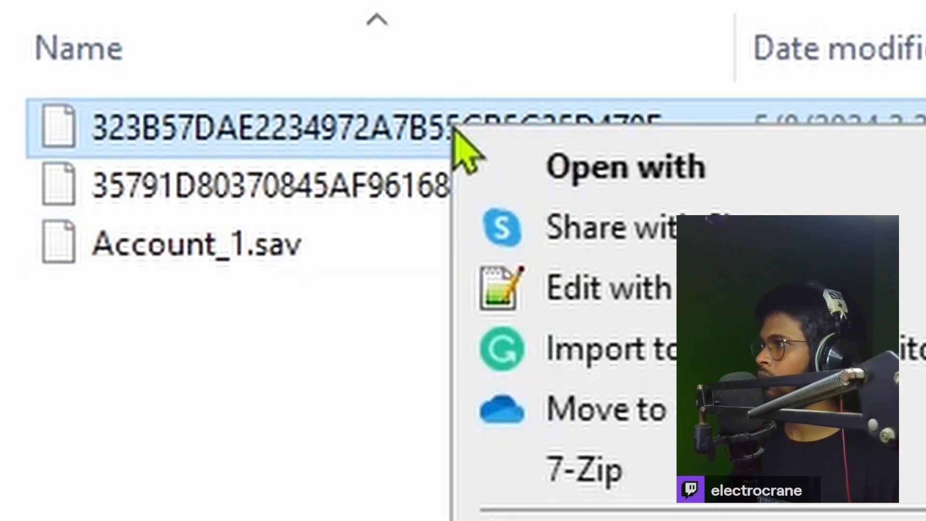
left_click(190, 391)
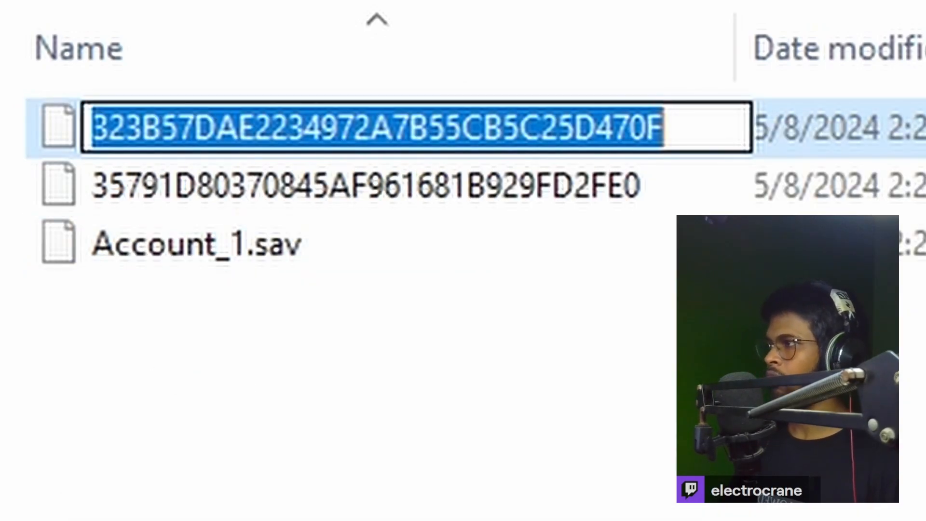
key("ctrl+v")
left_click(225, 140)
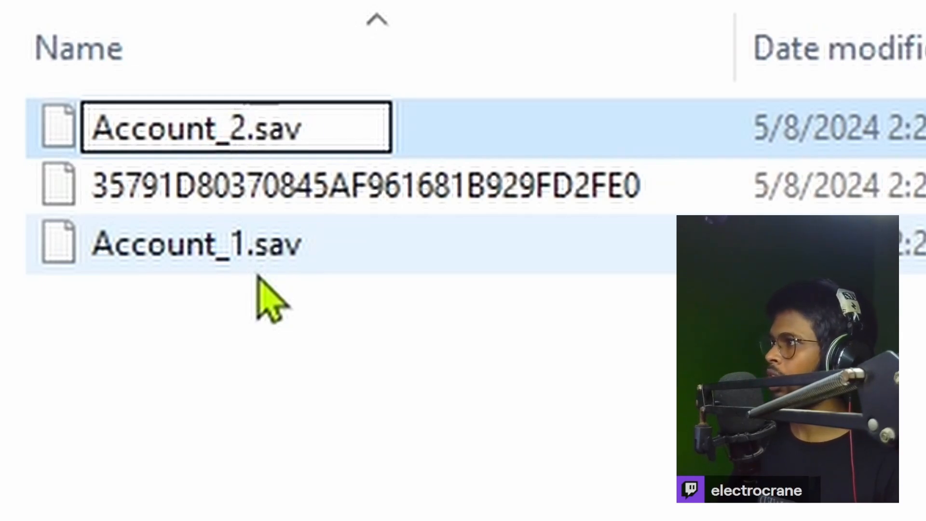
type("2")
key("Return")
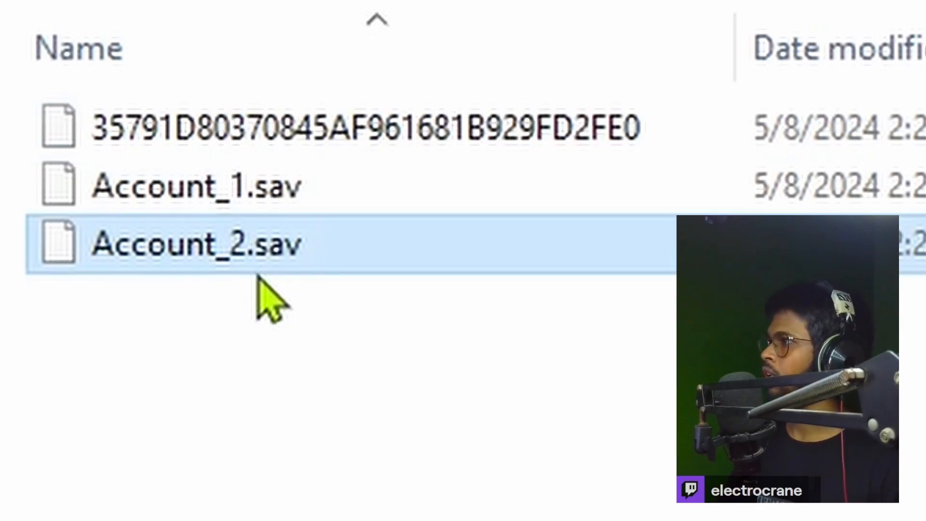
Step: Copy the OptionSlot.sav name from the Steam save file's properties and rename 35791D80370845AF961681B929FD2FE0 with it
left_click(432, 327)
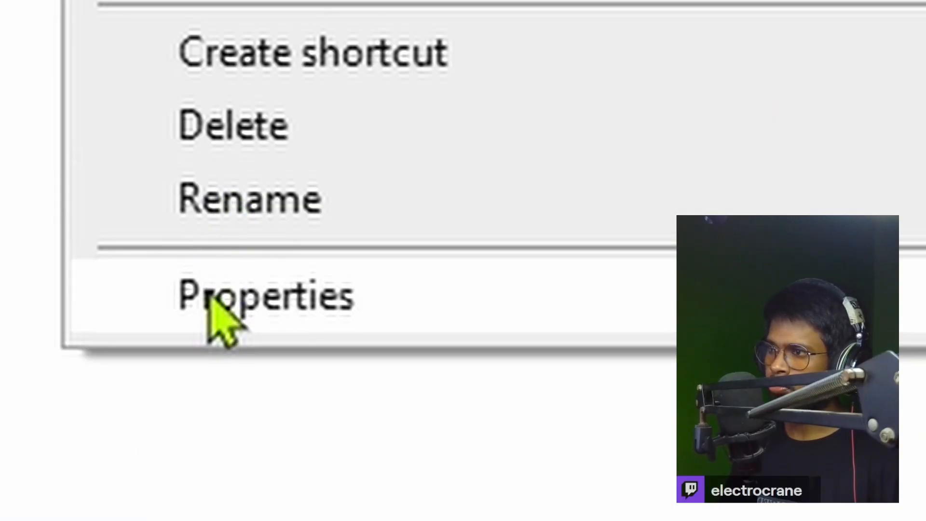
left_click(238, 425)
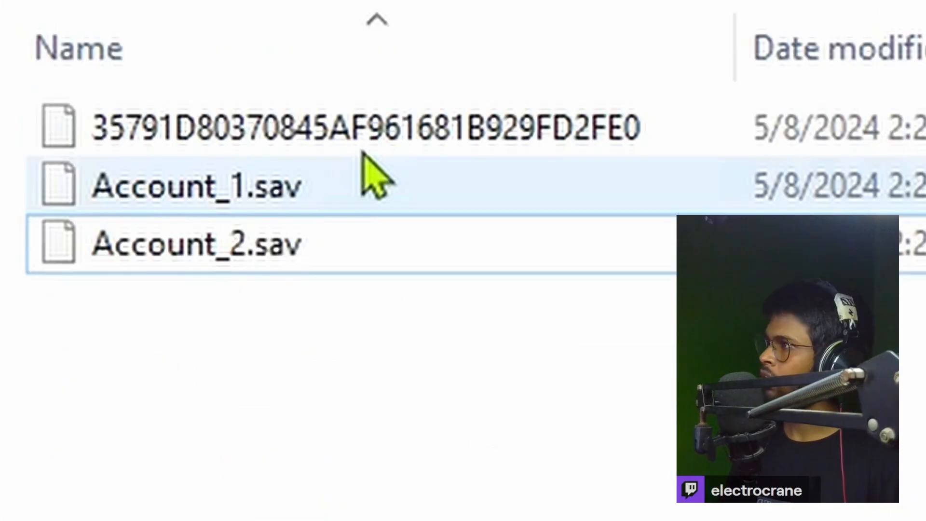
right_click(383, 145)
left_click(98, 373)
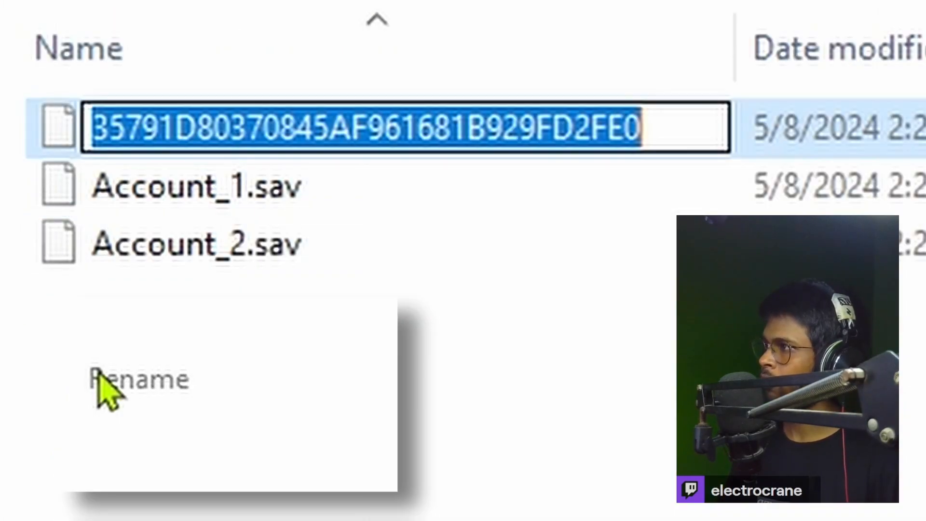
key("ctrl+v")
key("Return")
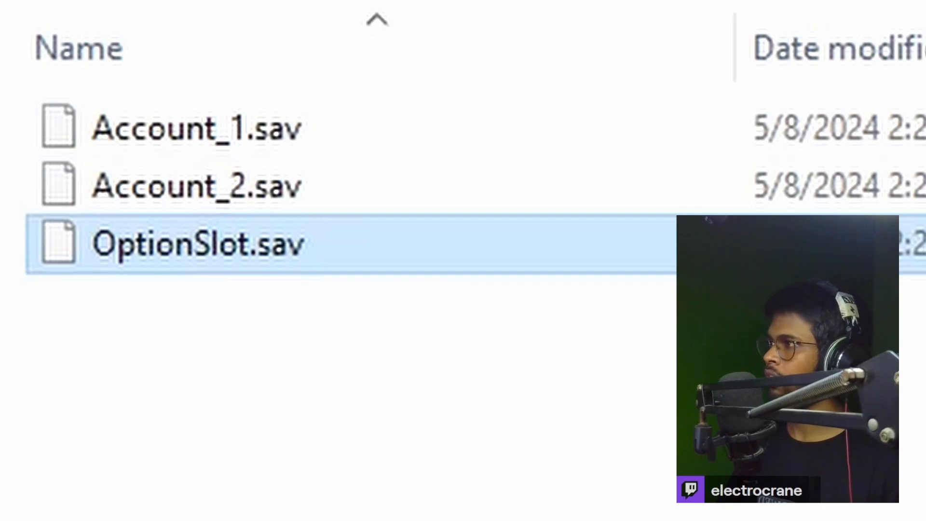
Step: Switch to the Steam library and browse the local files of Lies of P
left_click_drag(291, 499, 467, 118)
left_click(487, 327)
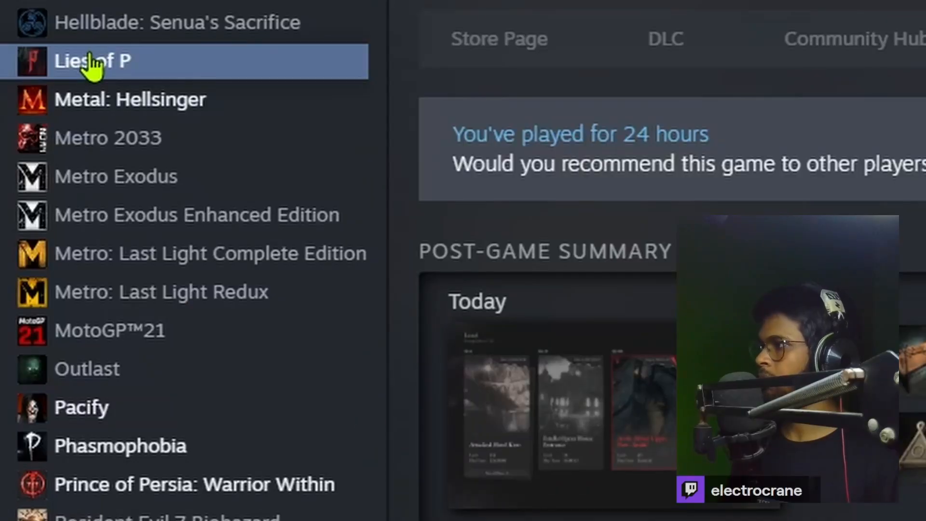
right_click(93, 62)
mouse_move(252, 241)
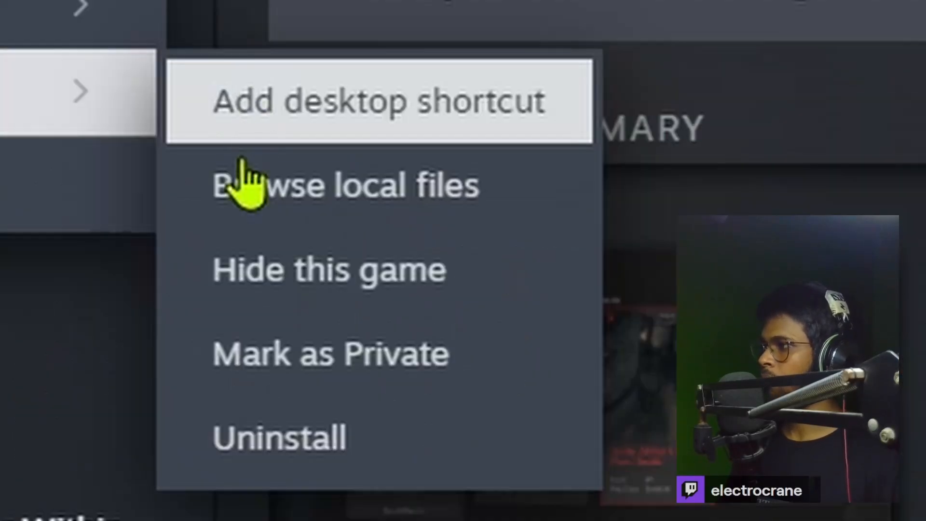
left_click(407, 284)
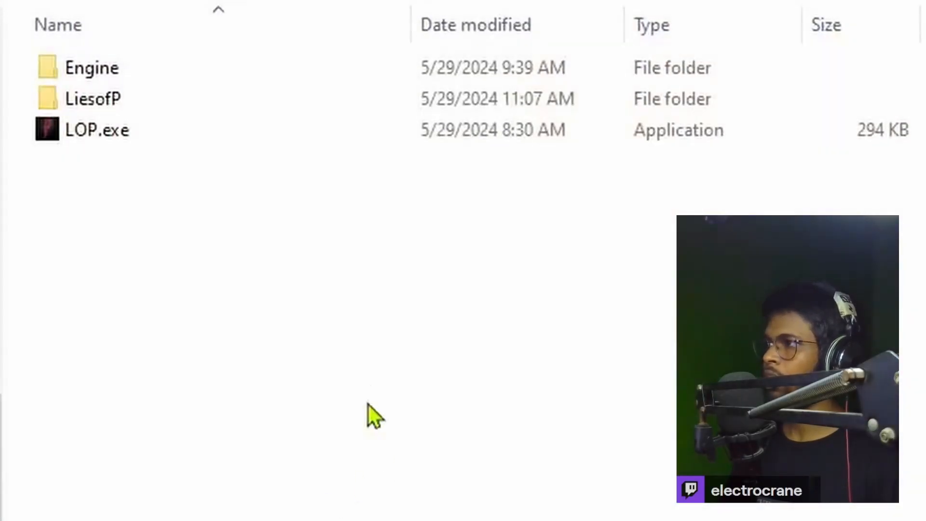
Step: Open the LiesofP folder and go down through its save folders into the numbered account folder
double_click(184, 111)
double_click(148, 130)
double_click(172, 128)
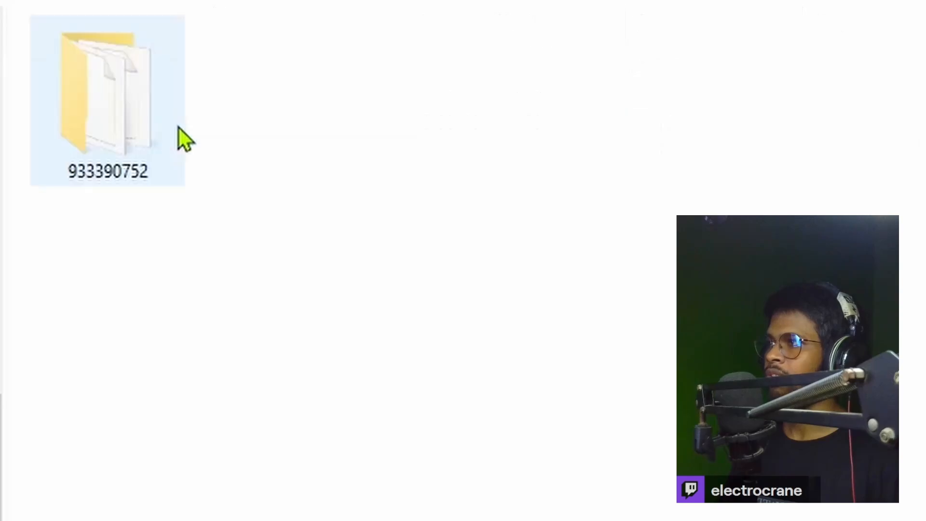
left_click(106, 132)
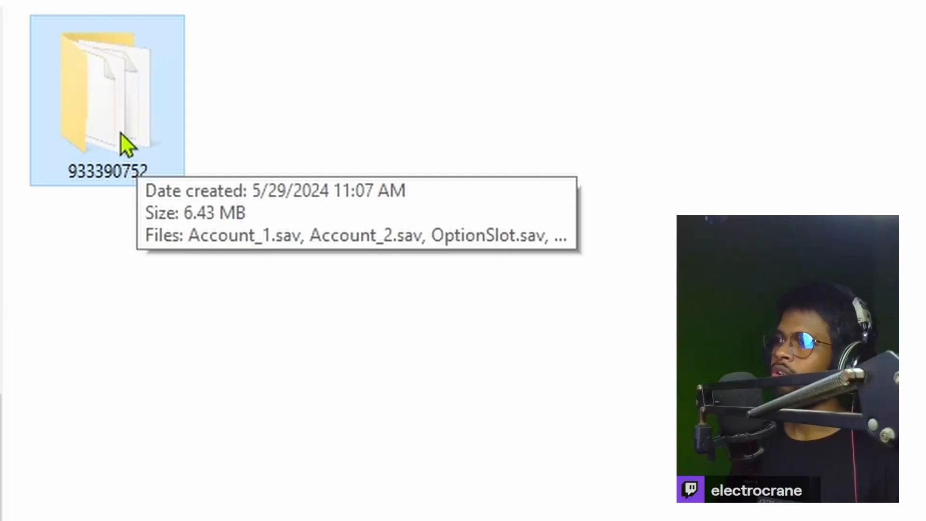
double_click(121, 135)
Step: Delete all SaveData character files, from SaveData-1_Character_1.sav to SaveData-3_Character_2.sav, from the Steam save folder
left_click_drag(174, 413, 231, 65)
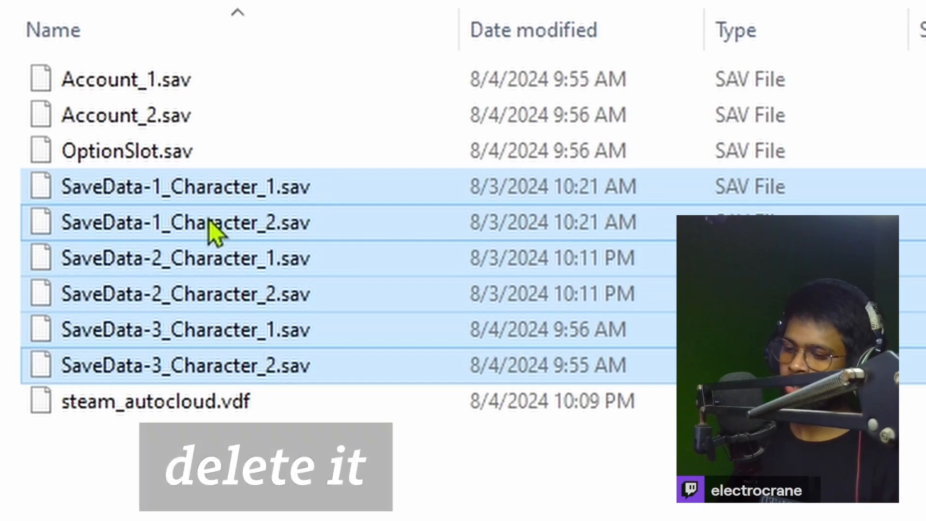
key("Delete")
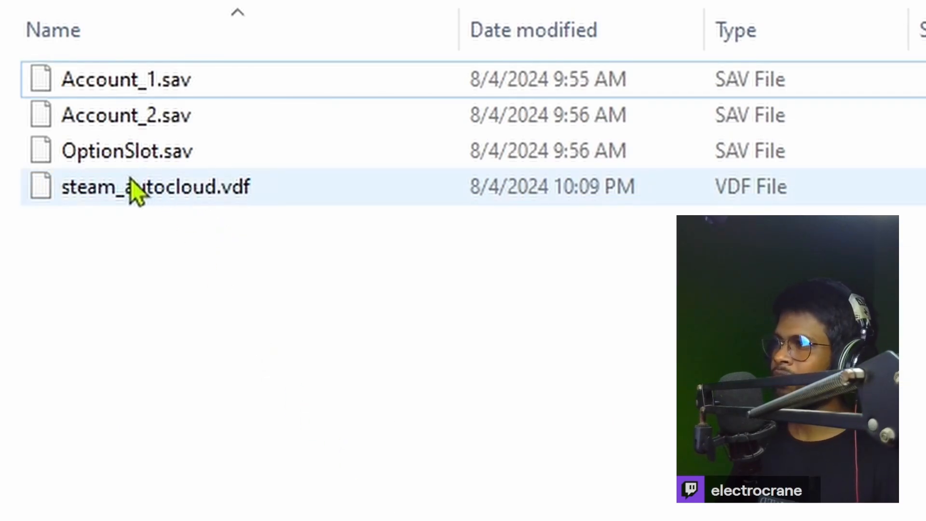
left_click(136, 189)
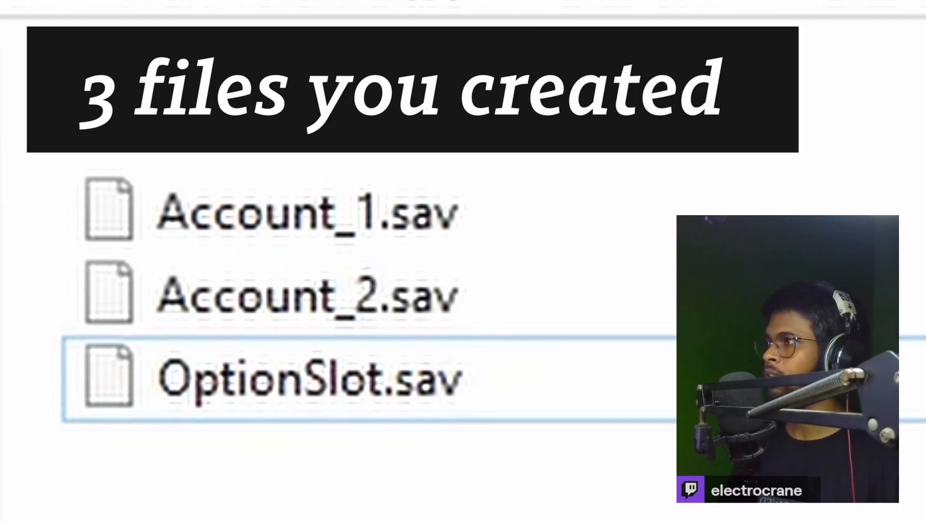
Step: Copy Account_1.sav, Account_2.sav and OptionSlot.sav from Final Save File Build into the Steam save folder, replacing the files there
key("ctrl+a")
right_click(778, 253)
left_click(728, 250)
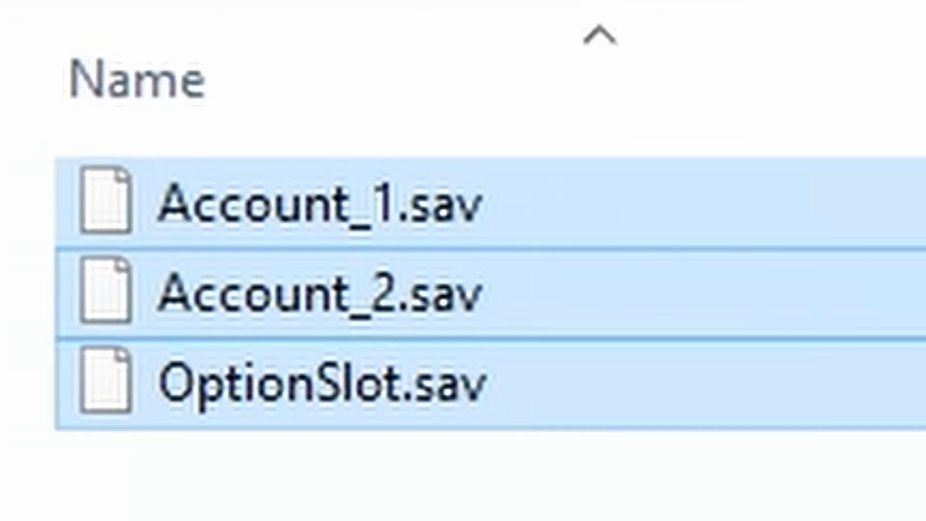
left_click(453, 456)
right_click(454, 456)
left_click(428, 376)
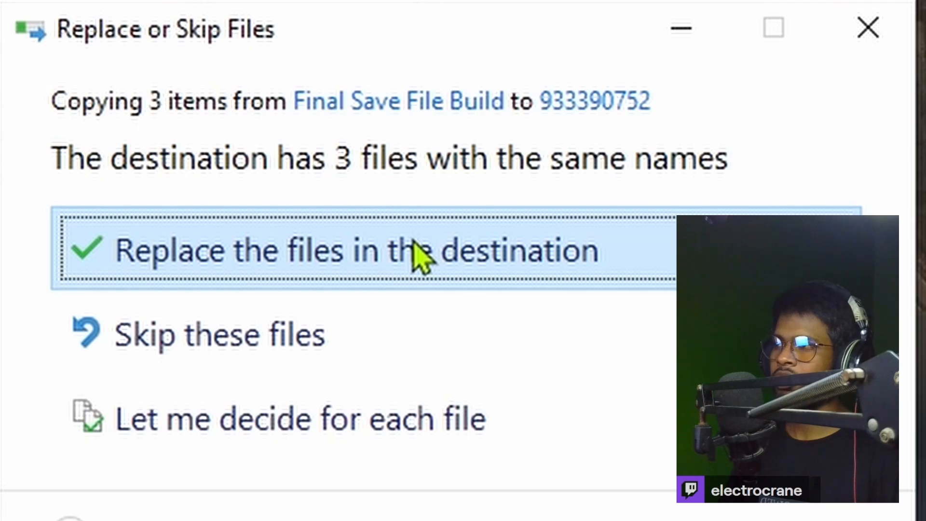
left_click(420, 258)
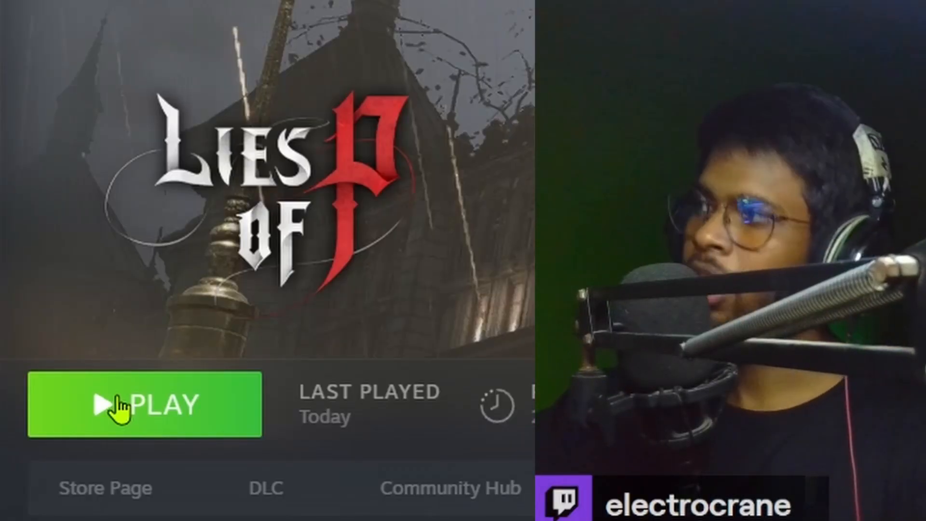
Step: Switch to the Steam library, launch Lies of P and open the game's Load screen
scroll(119, 408, "down", 1)
scroll(265, 261, "down", 5)
scroll(265, 260, "up", 5)
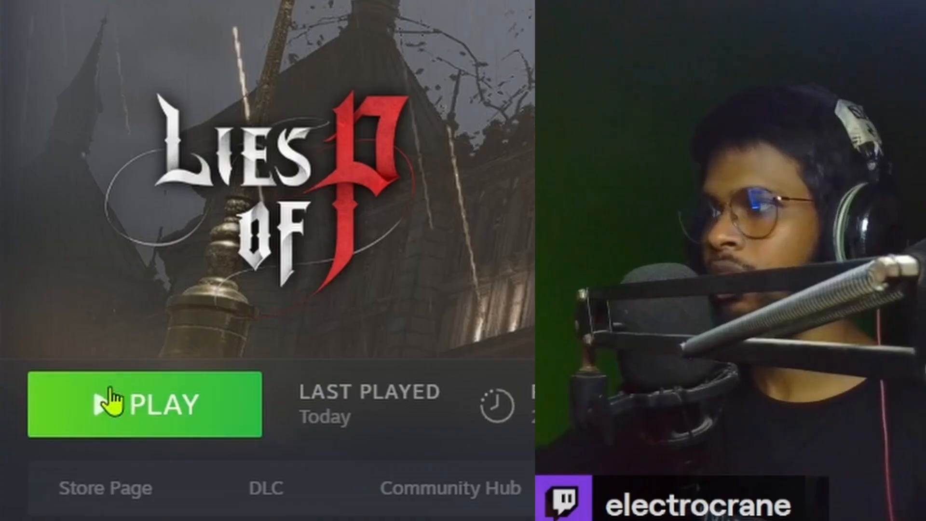
left_click(857, 145)
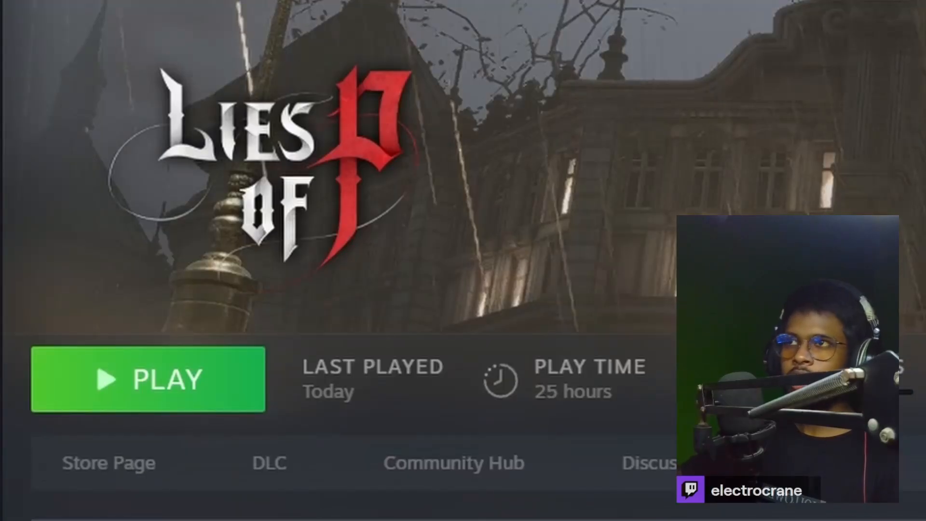
left_click(129, 387)
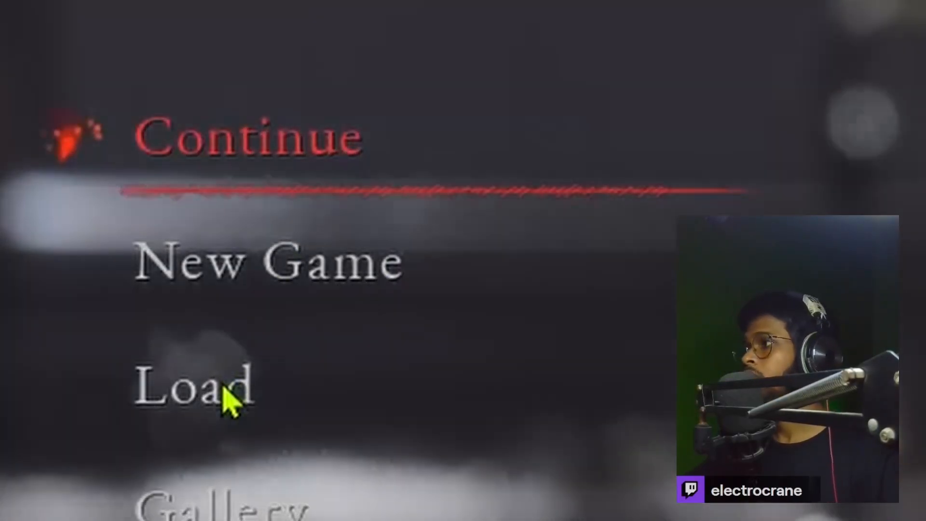
left_click(227, 398)
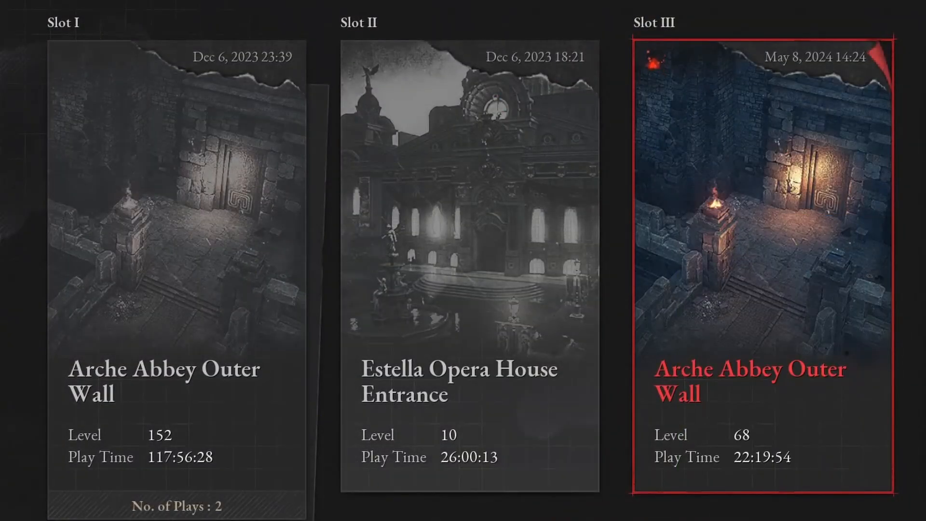
Step: Look through Slots II, III and I, take a screenshot of the Load screen and close it
left_click(386, 434)
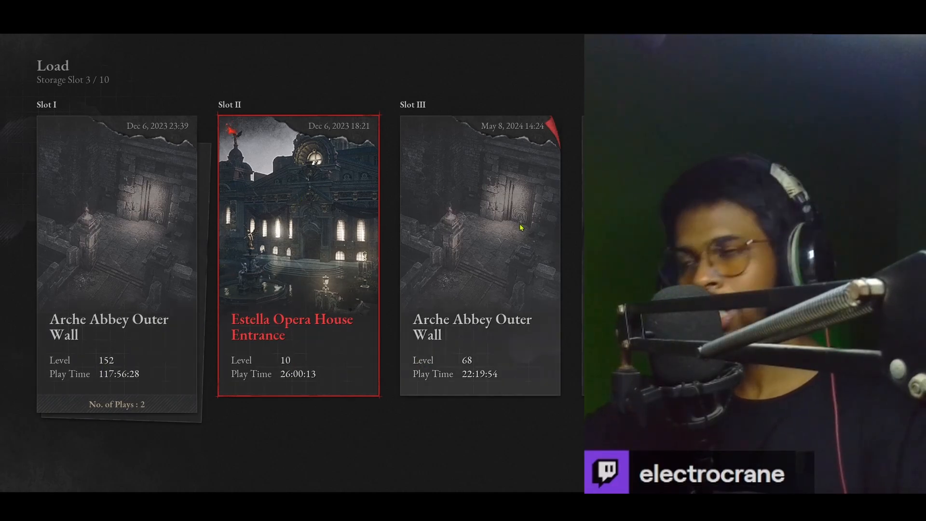
left_click(501, 233)
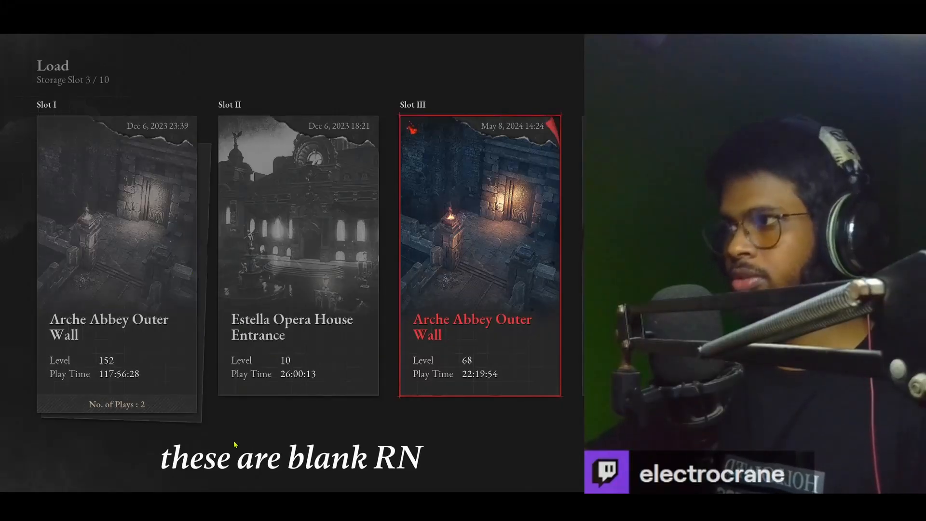
left_click(183, 281)
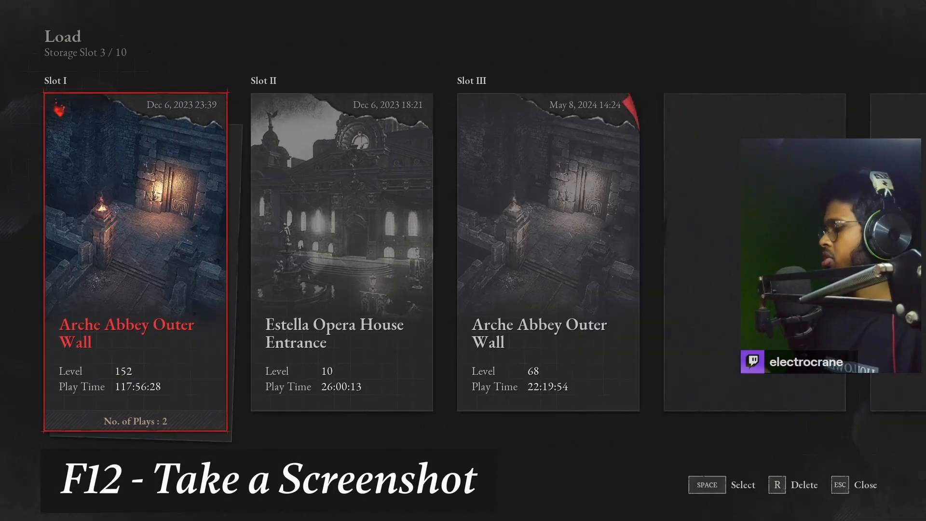
key("F12")
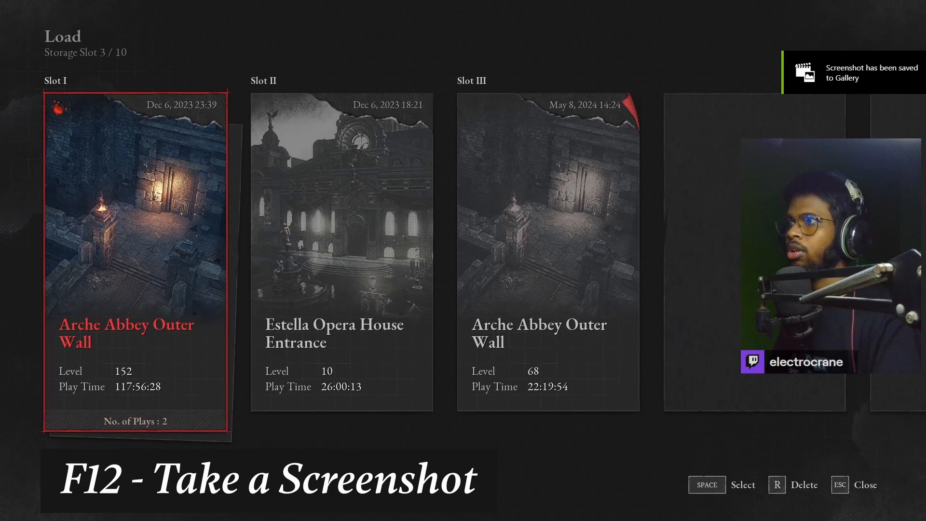
key("F12")
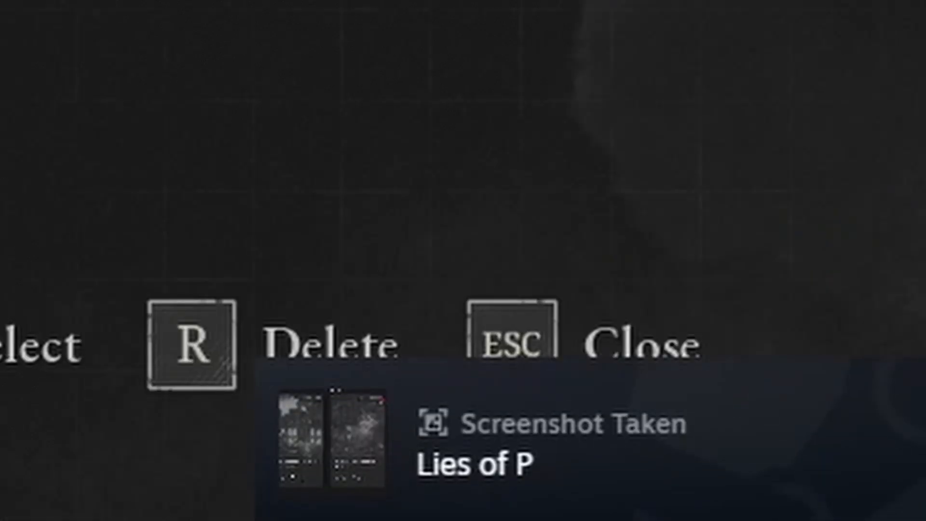
key("Escape")
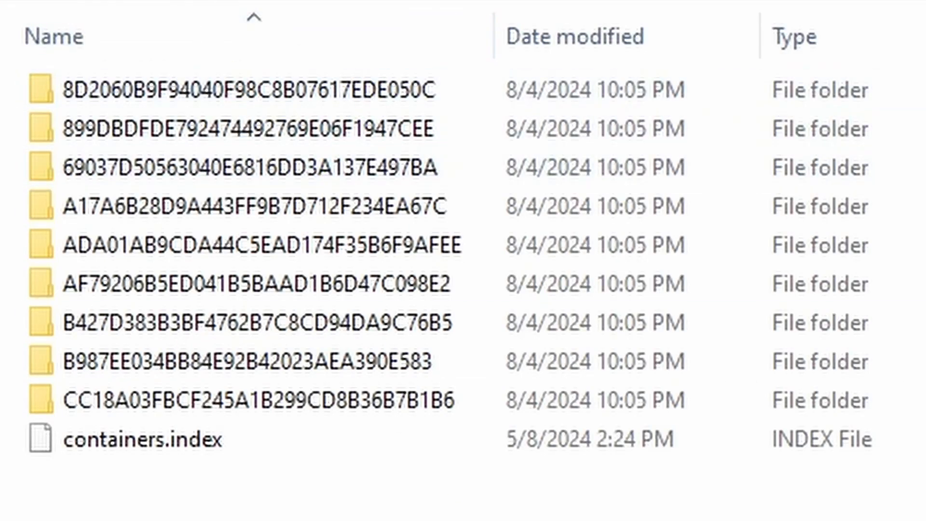
right_click(37, 51)
mouse_move(108, 87)
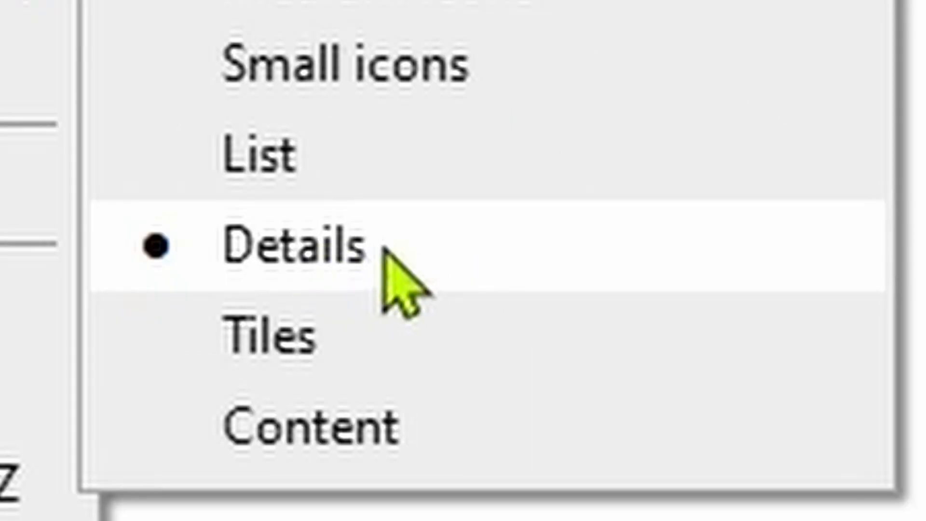
left_click(386, 248)
left_click_drag(490, 519, 585, 84)
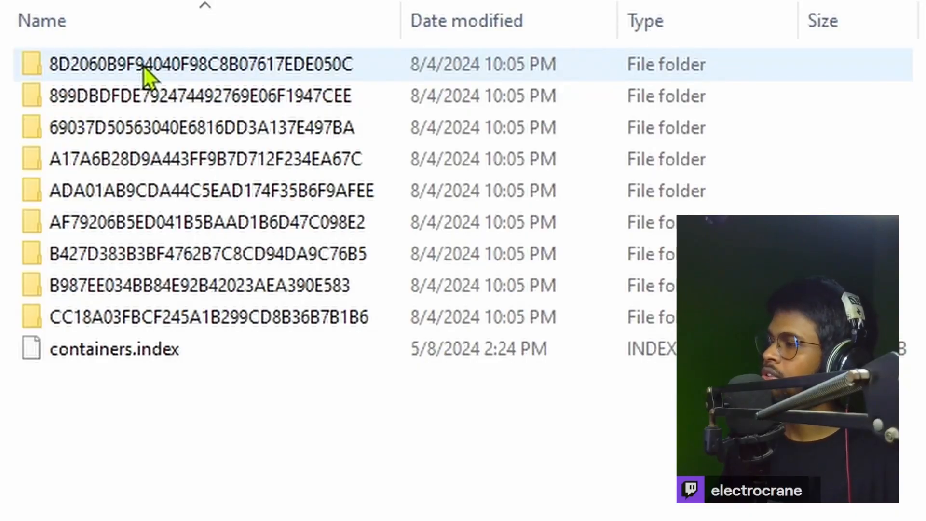
double_click(135, 66)
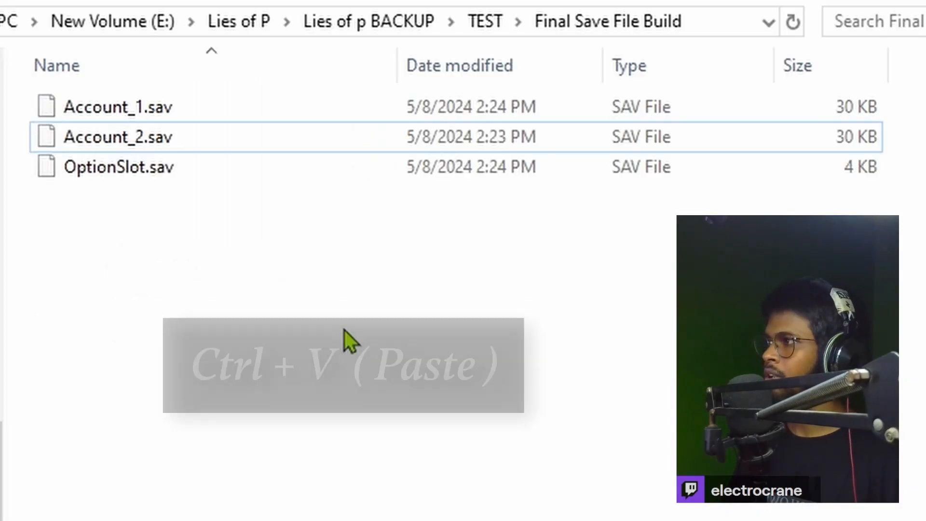
key("ctrl+v")
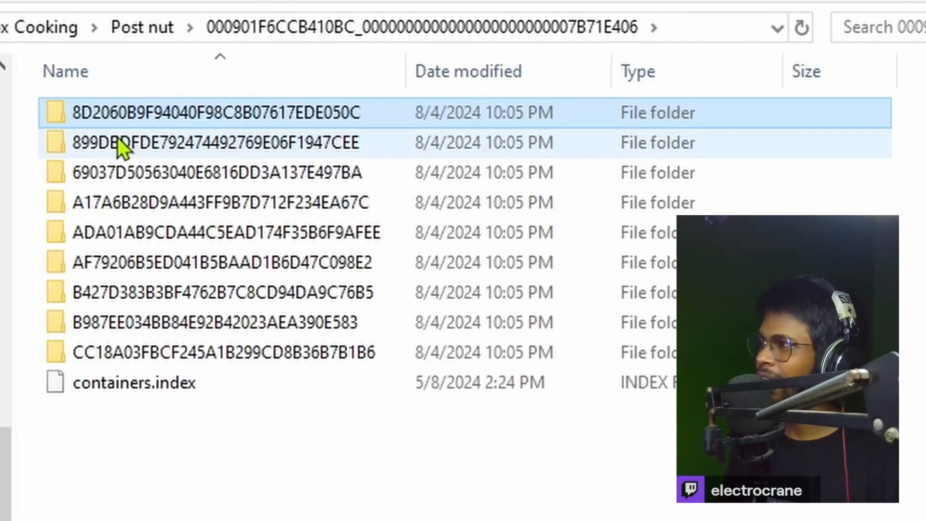
left_click(119, 141)
double_click(119, 143)
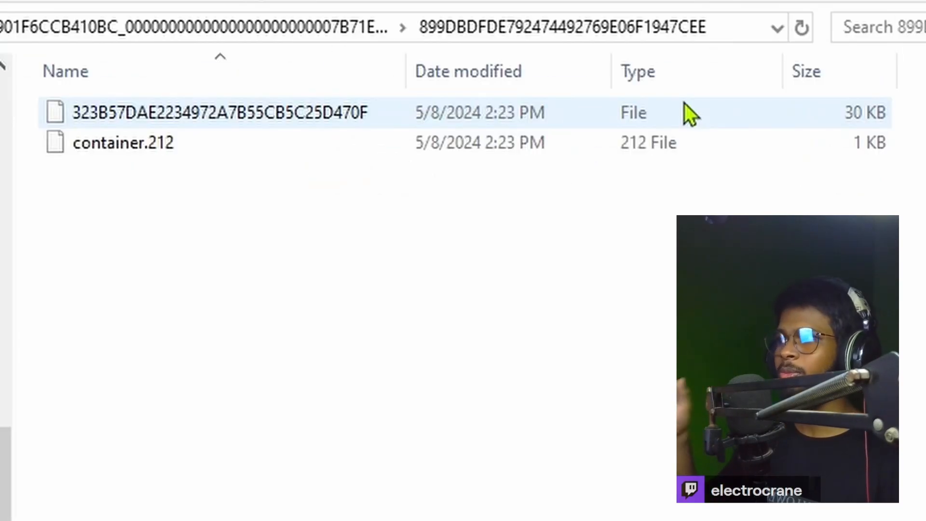
key("alt+Left")
double_click(198, 176)
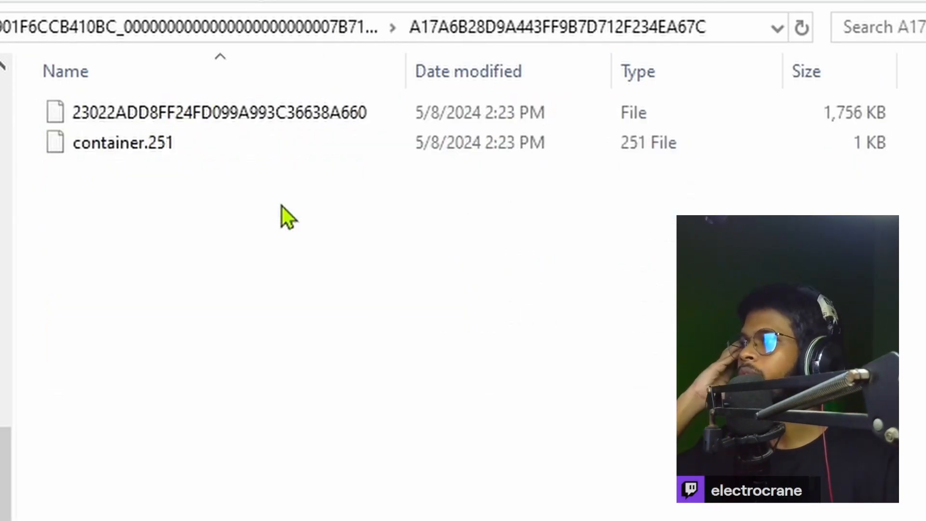
left_click(342, 115)
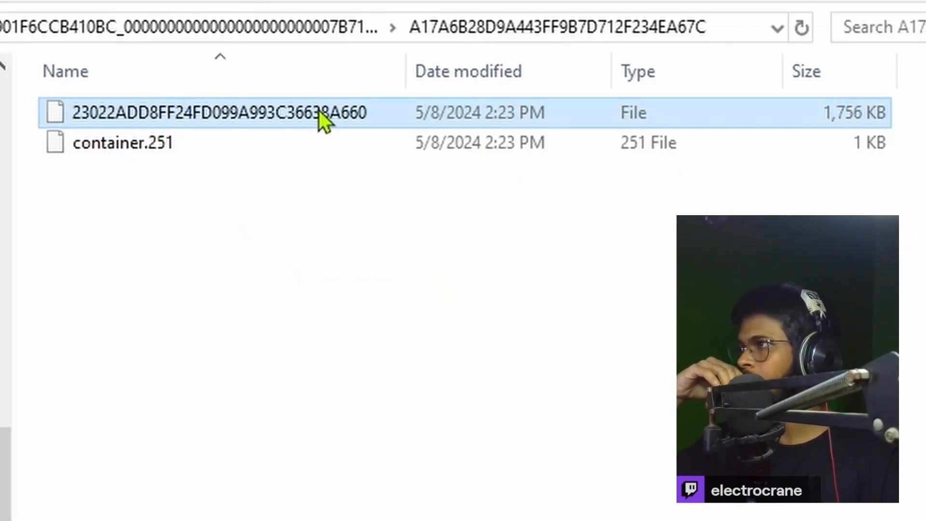
right_click(319, 111)
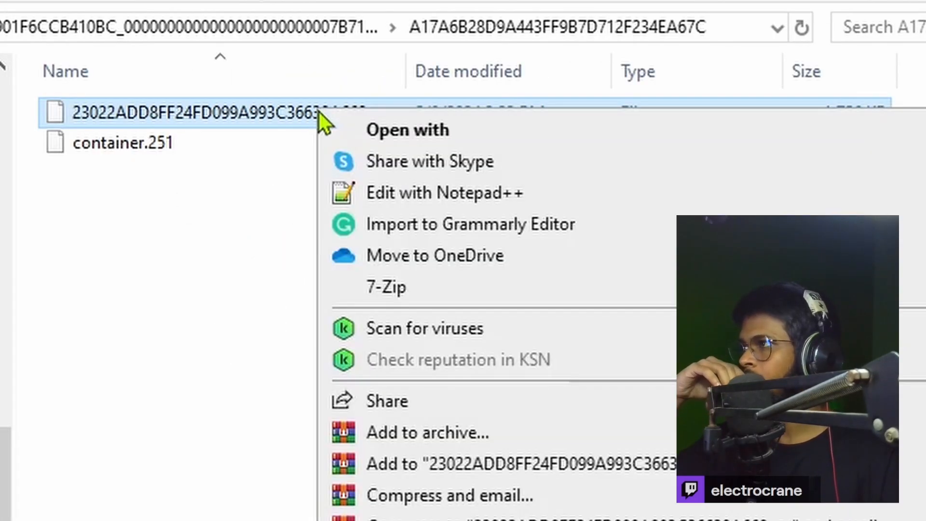
left_click(465, 520)
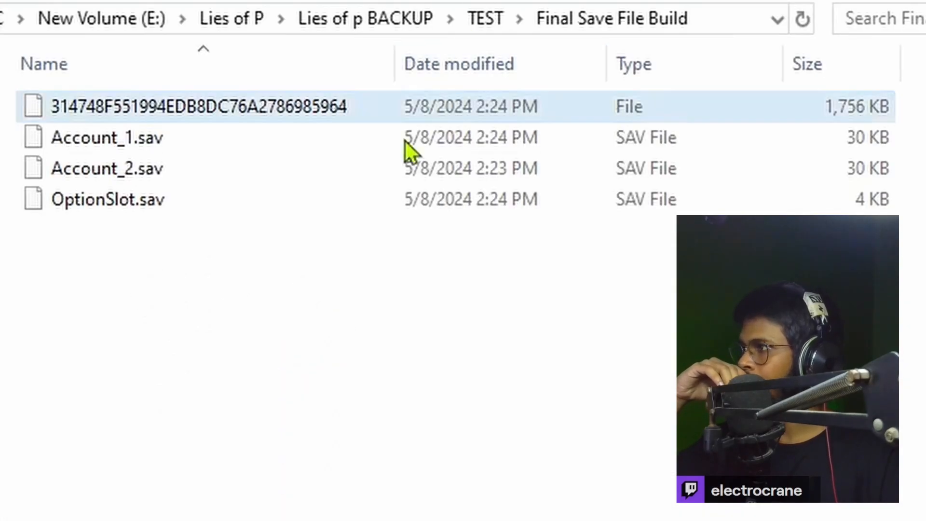
right_click(320, 278)
left_click(408, 478)
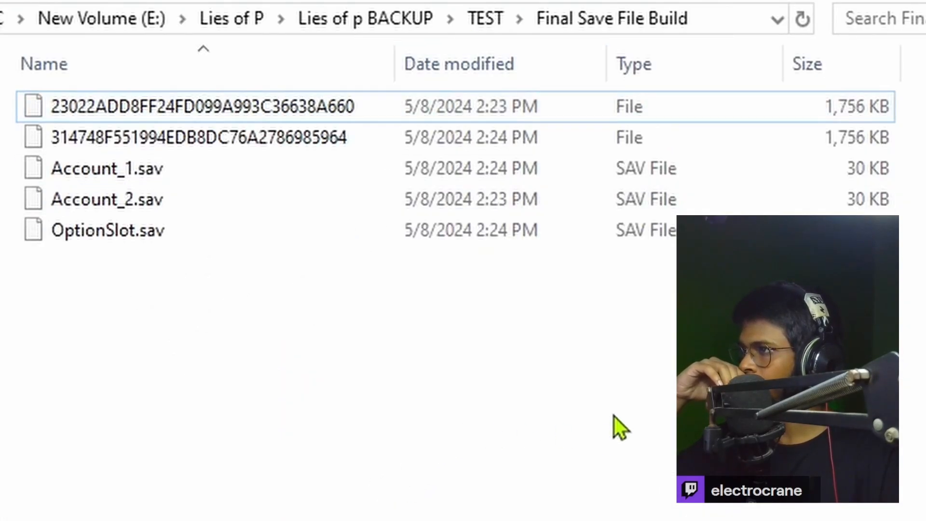
Step: Recheck the first container folders and copy 18766BD41C27422797E16650E301F848 from the folder holding container.21 into Final Save File Build
left_click(400, 135)
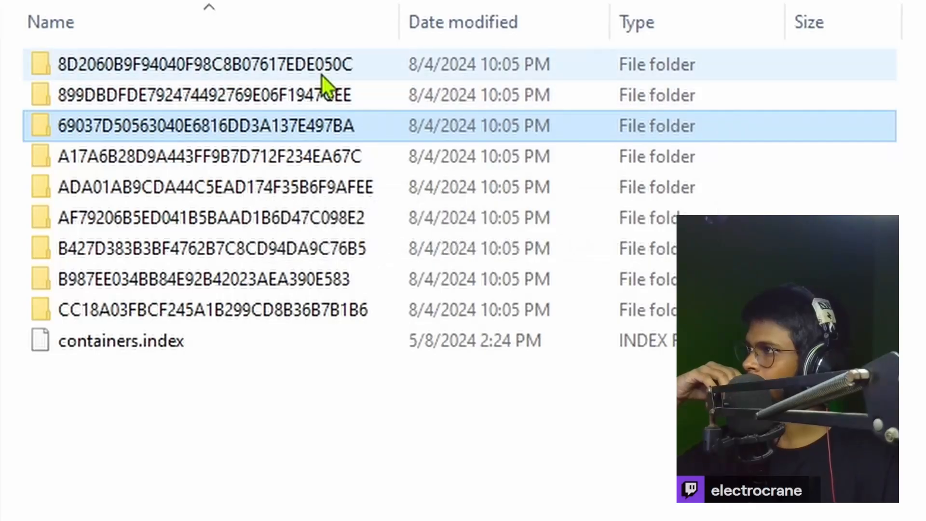
double_click(322, 75)
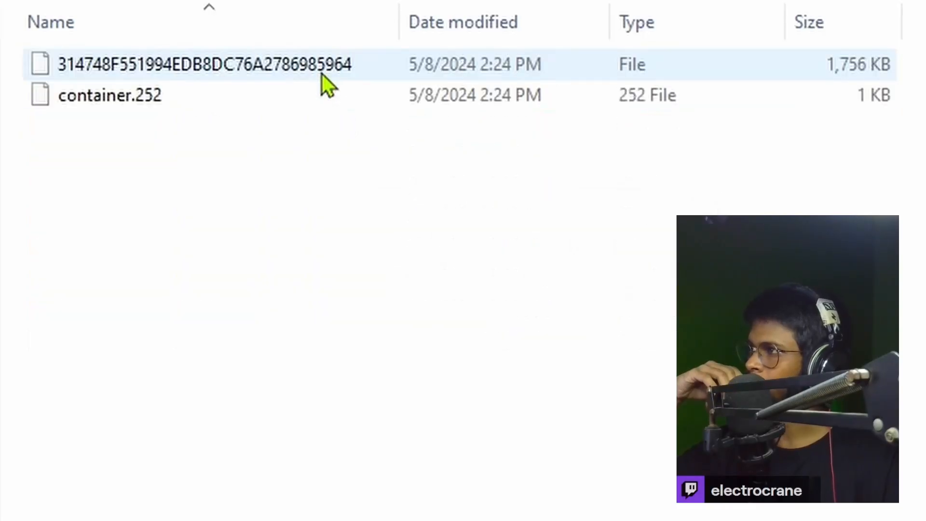
key("alt+Left")
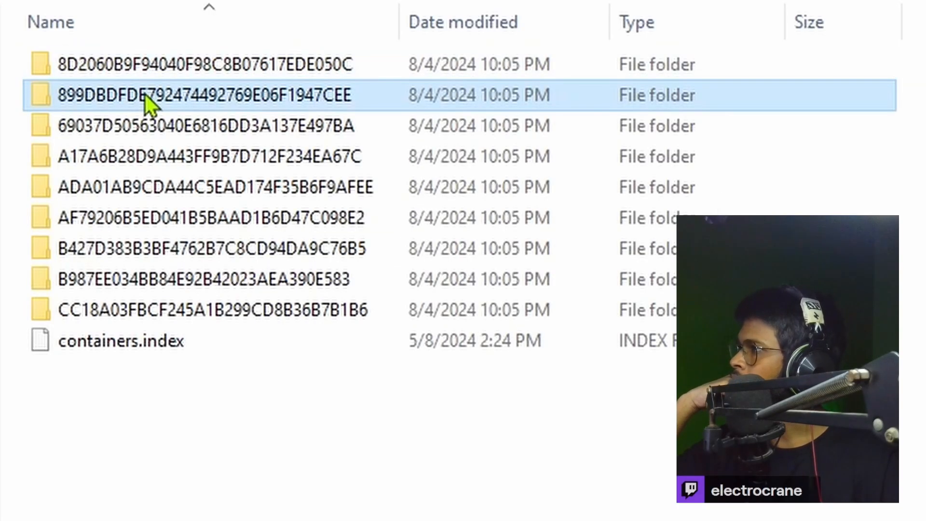
double_click(146, 95)
key("alt+Left")
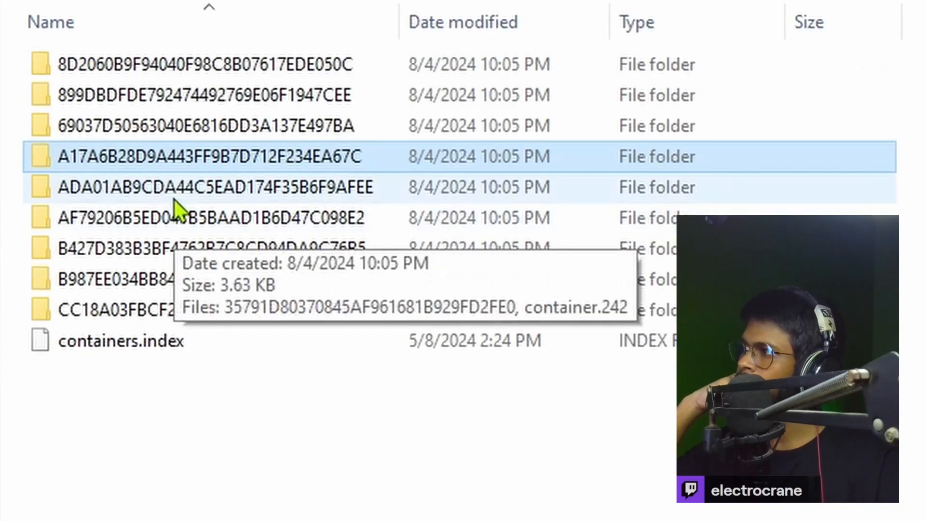
double_click(175, 189)
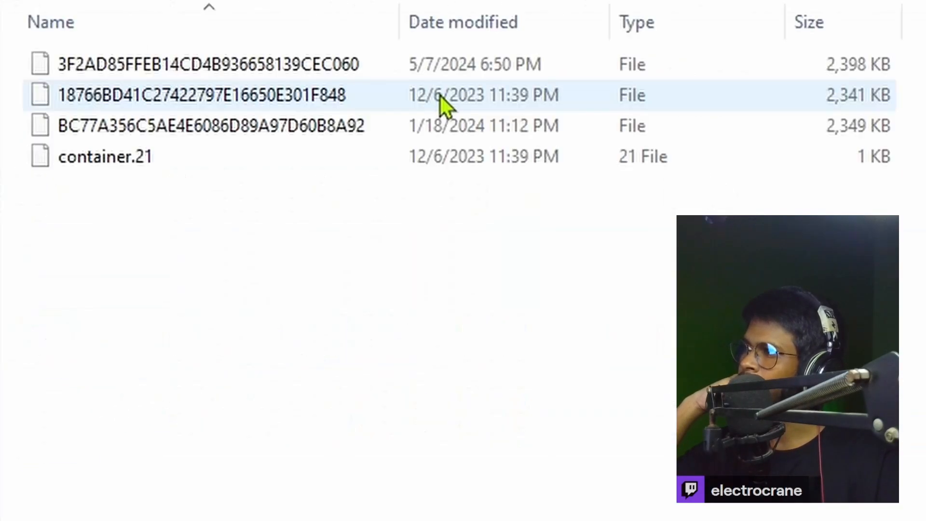
right_click(423, 97)
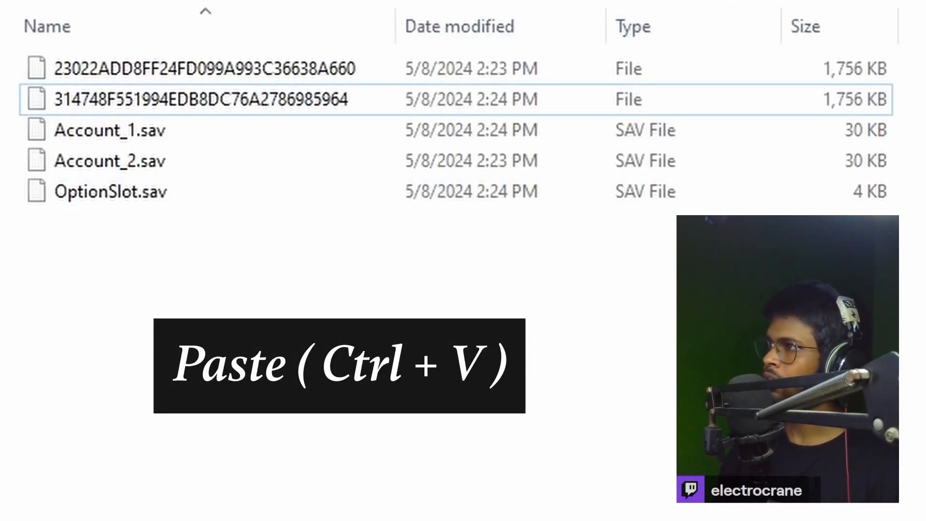
key("ctrl+v")
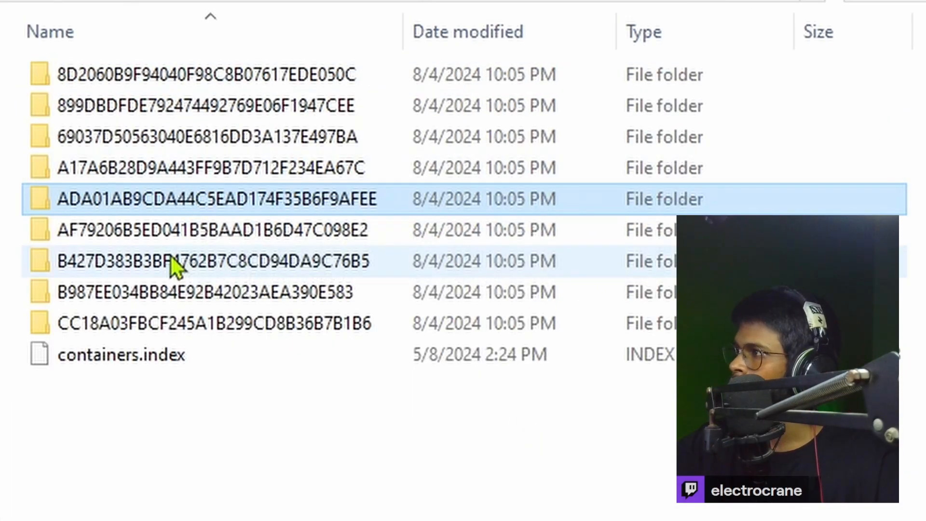
Step: Check folder AF79206B5ED041B5BAAD1B6D47C098E2 and copy CB8C16993C8D4F32BE4EA14ADD7871B5 from folder B427D383B3BF4762B7C8CD94DA9C76B5 into Final Save File Build
double_click(173, 263)
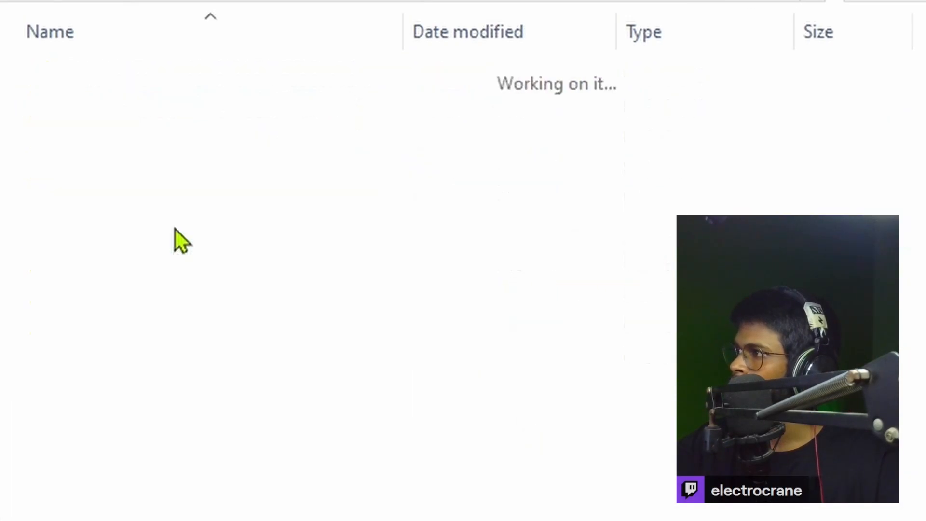
key("alt+Left")
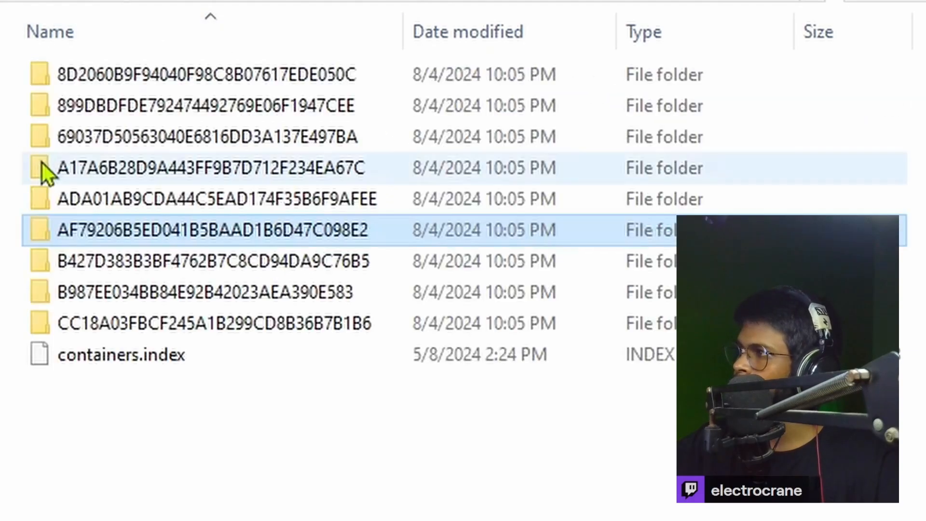
double_click(130, 260)
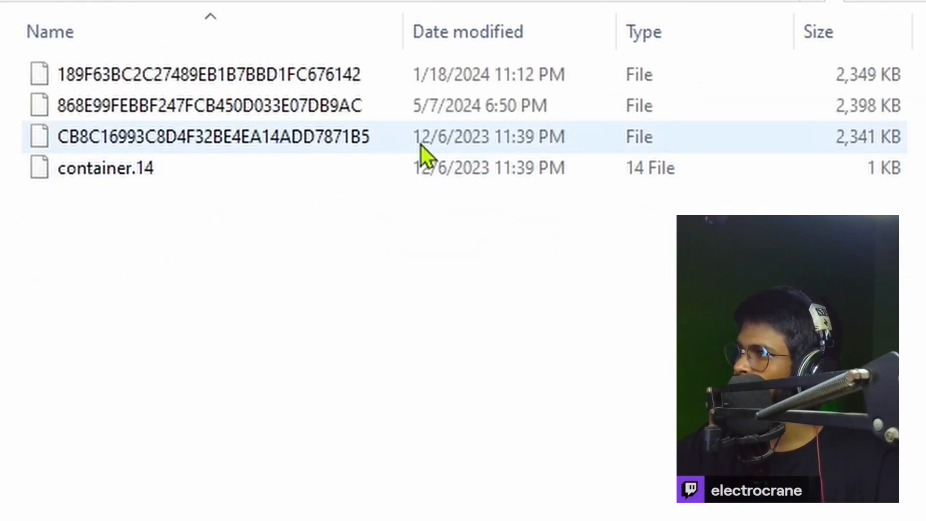
left_click(421, 145)
right_click(383, 137)
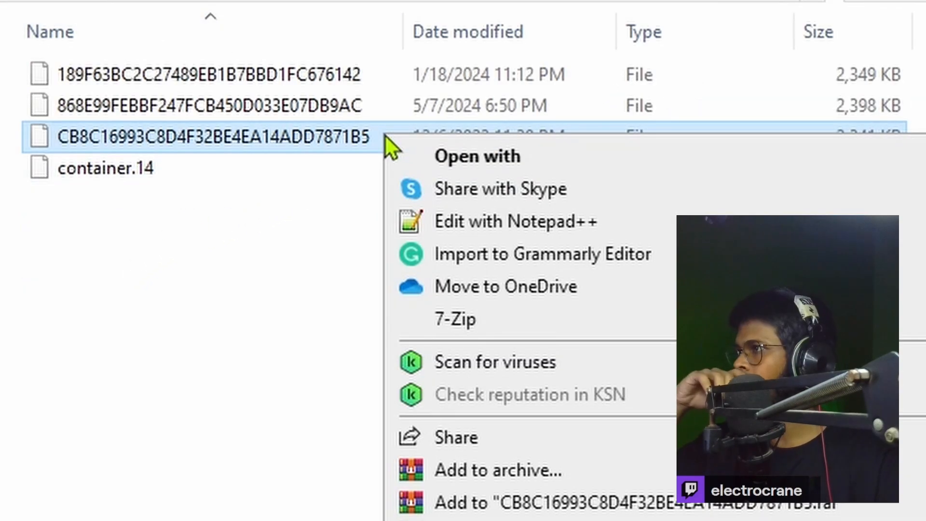
left_click(448, 520)
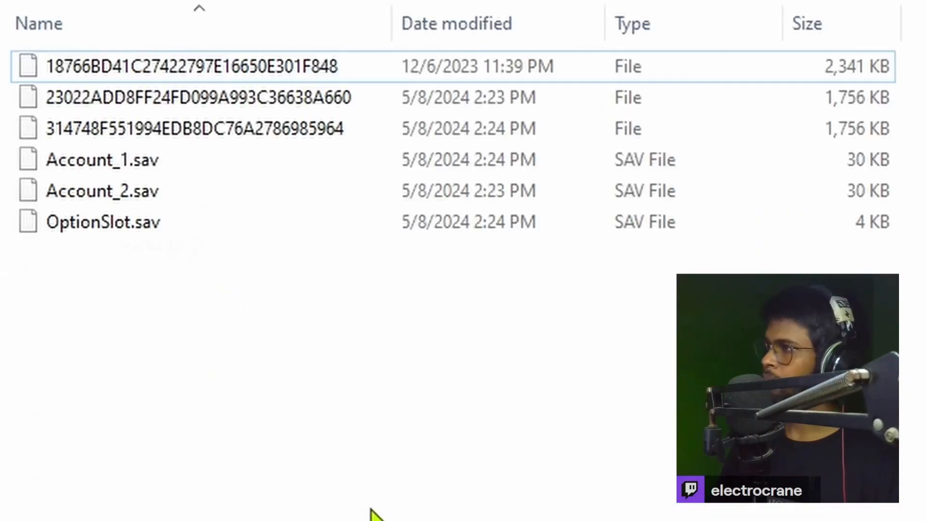
key("ctrl+v")
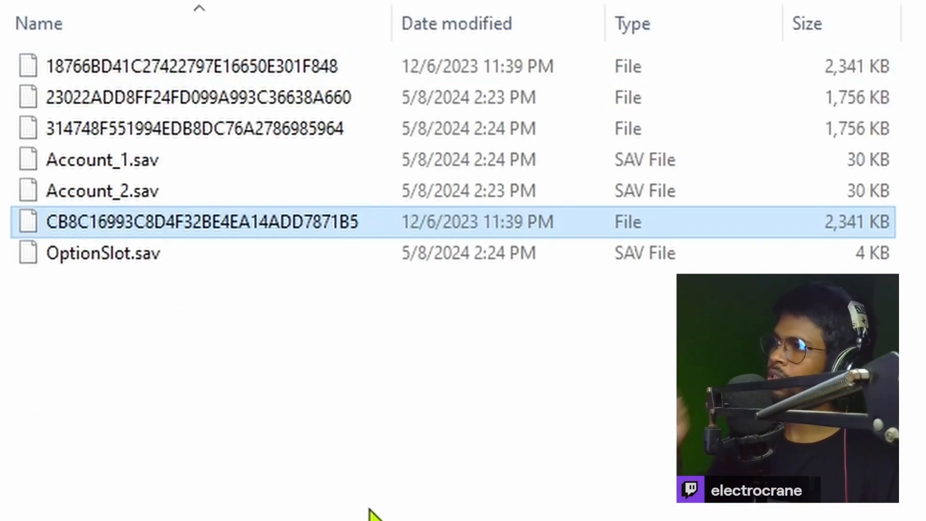
Step: Copy the 12/6/2023 6:21 PM save file A23877D1EFAE4D2EAC928CBEF58323C4 from the next container folder into Final Save File Build
key("alt+Up")
double_click(118, 276)
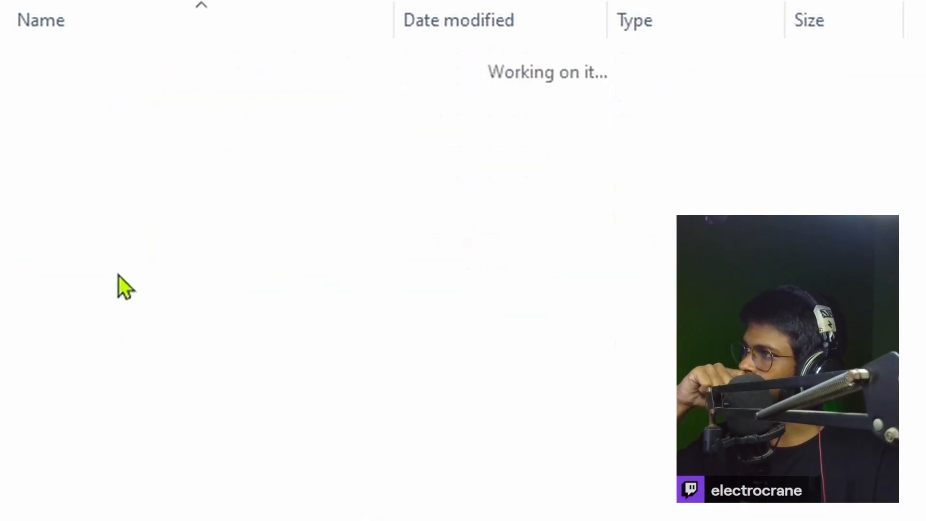
left_click(479, 127)
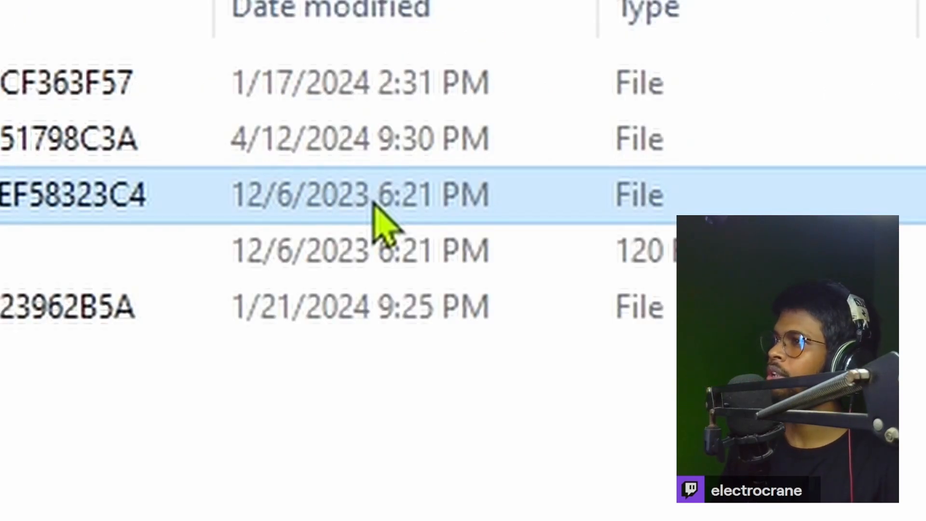
right_click(357, 188)
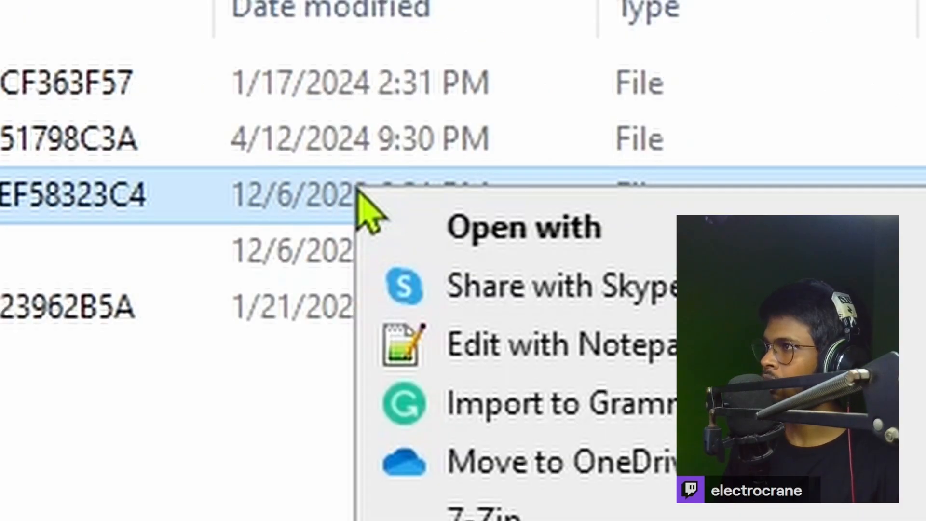
left_click(165, 305)
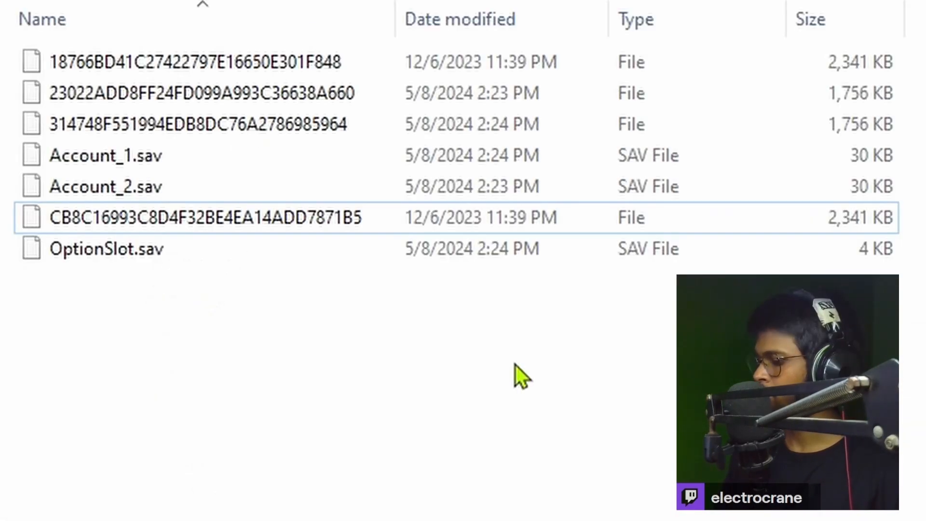
key("ctrl+v")
left_click(620, 462)
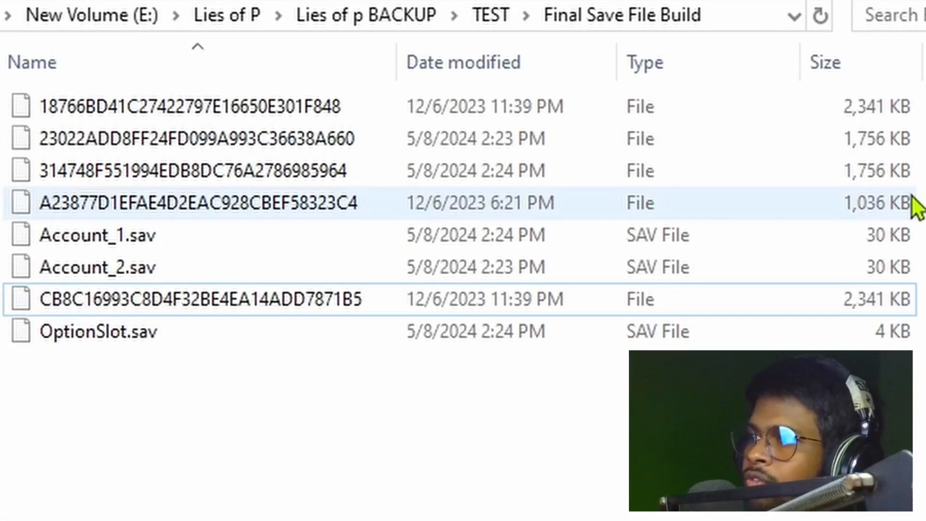
Step: Copy AF6C7143952A41F3AB70823A023D60C6 from the folder holding container.118 into Final Save File Build
left_click(864, 148)
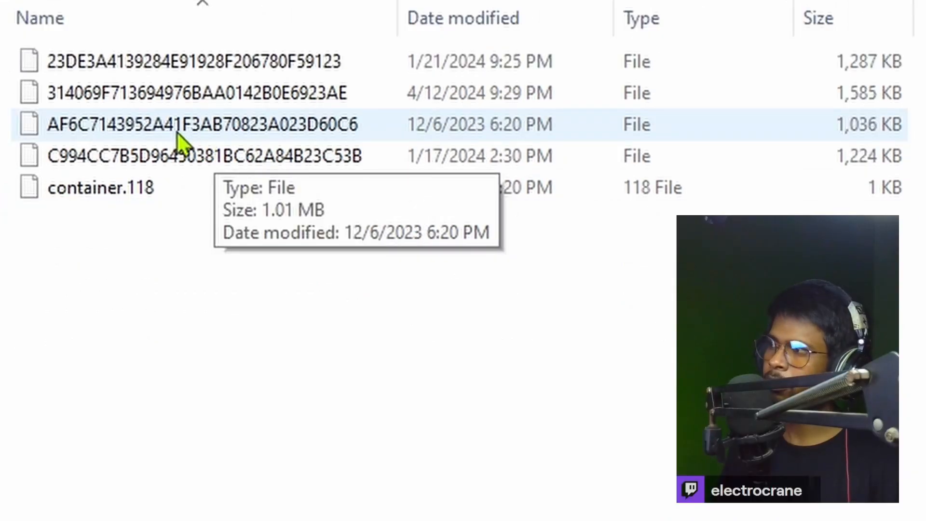
left_click(177, 133)
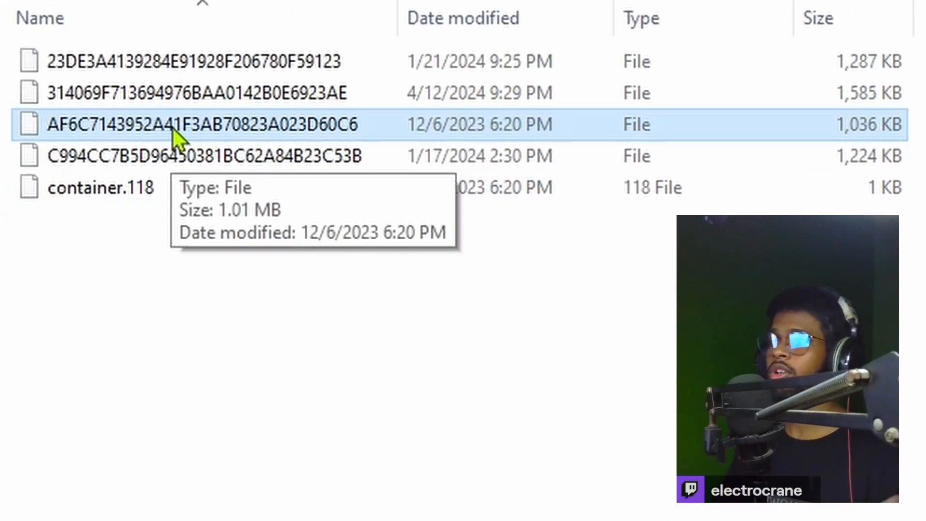
right_click(181, 129)
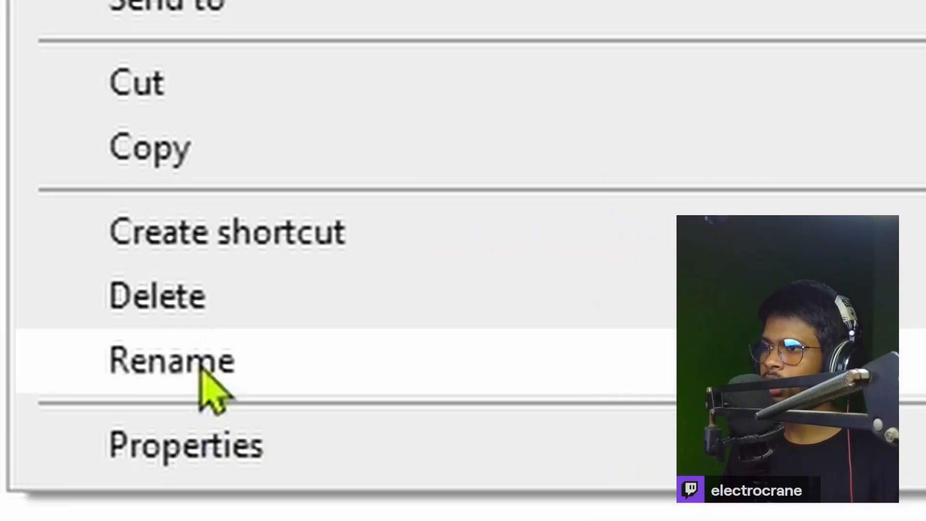
left_click(233, 165)
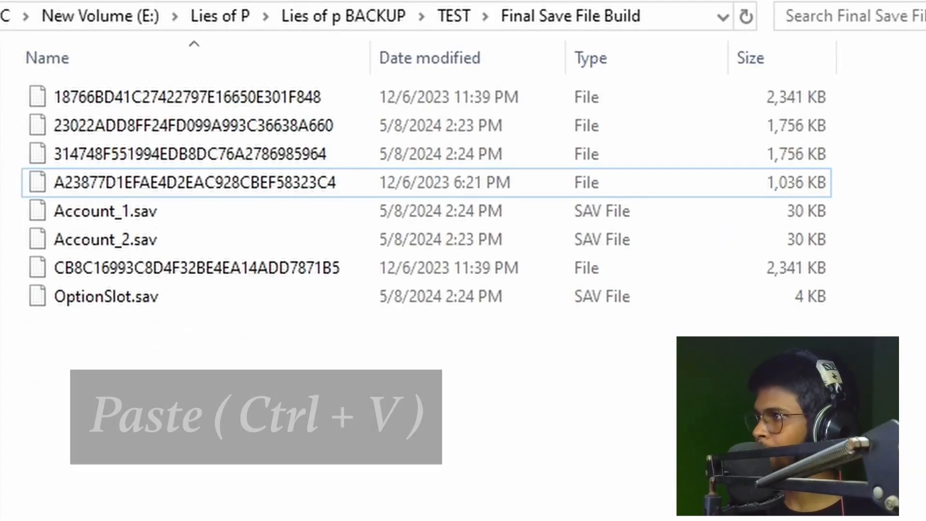
key("ctrl+v")
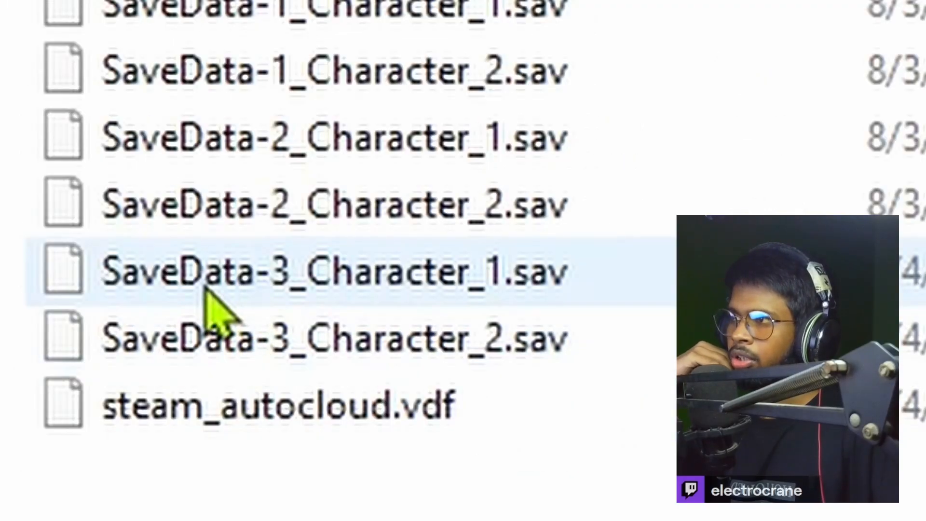
Step: Copy the name SaveData-3_Character_1.sav from the Steam save folder and rename 23022ADD8FF24FD099A993C36638A660 in Final Save File Build with it
left_click(116, 392)
right_click(212, 285)
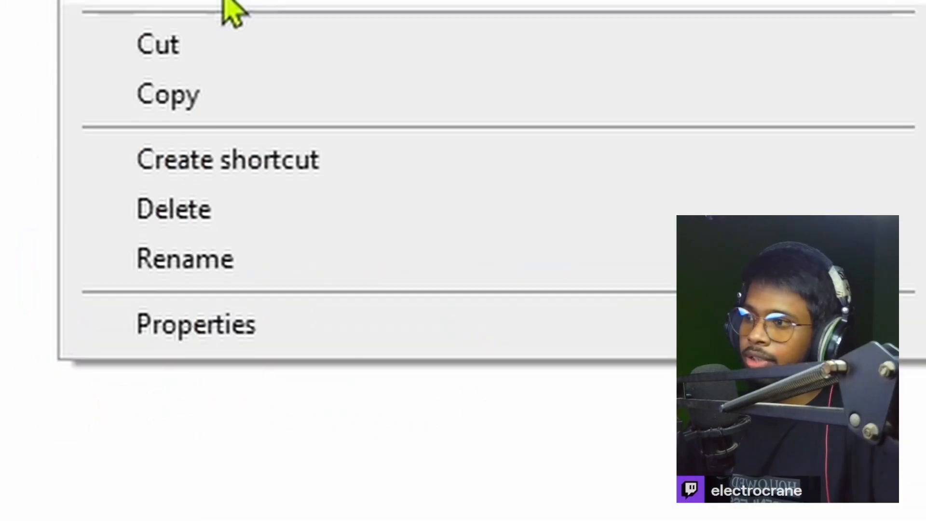
left_click(242, 324)
key("ctrl+c")
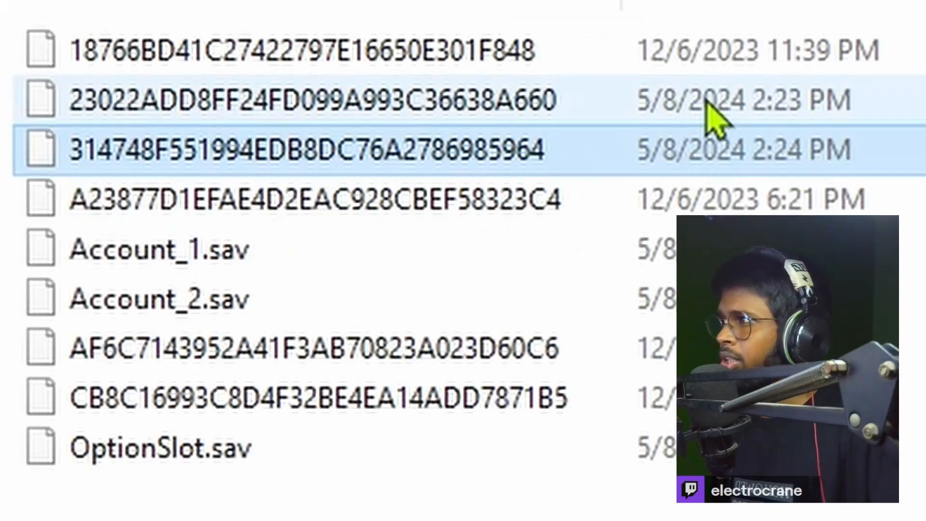
left_click(676, 118)
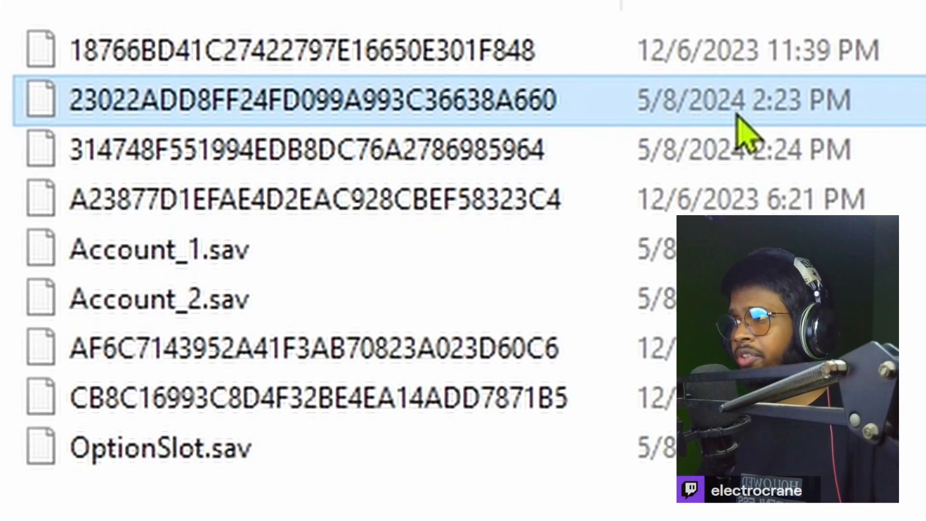
right_click(389, 112)
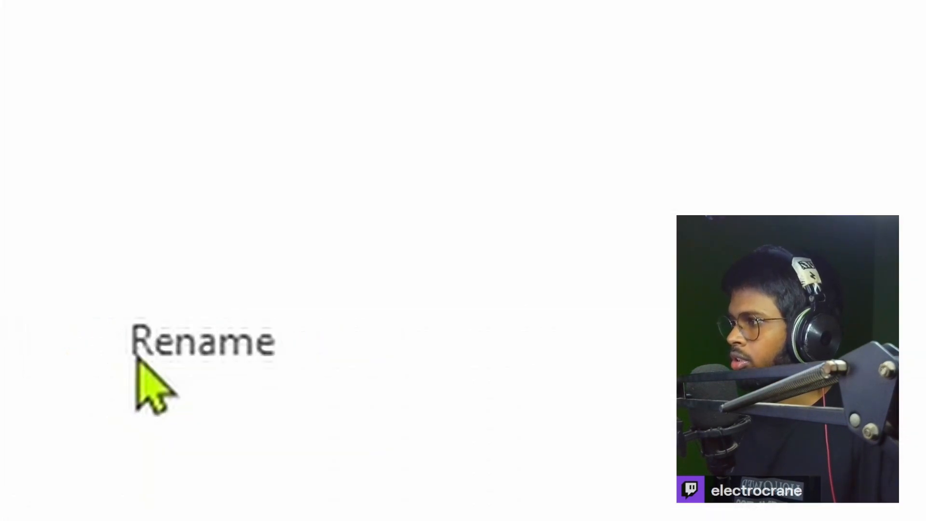
left_click(137, 356)
key("ctrl+v")
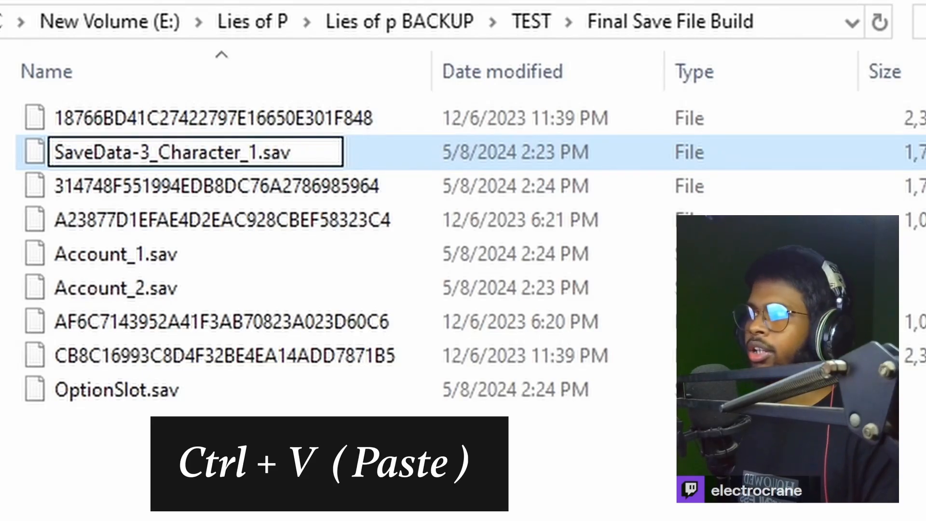
key("Return")
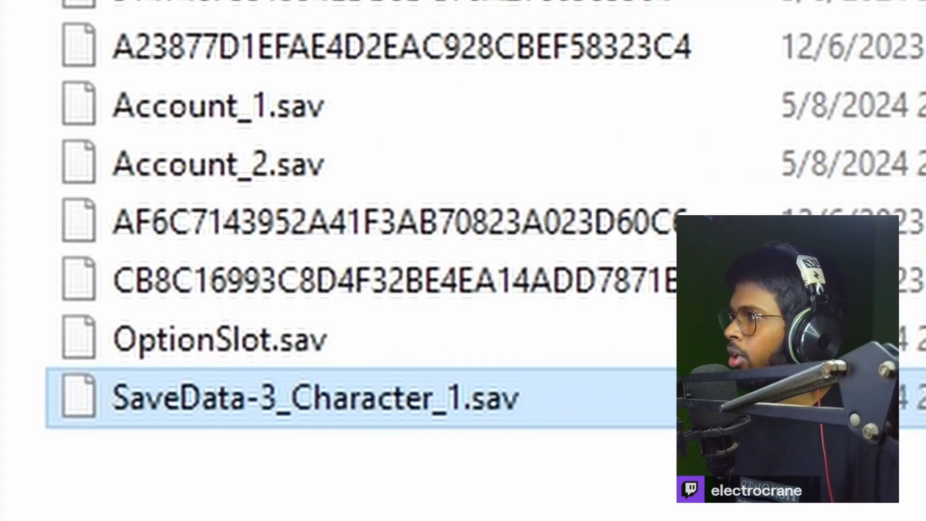
left_click(636, 103)
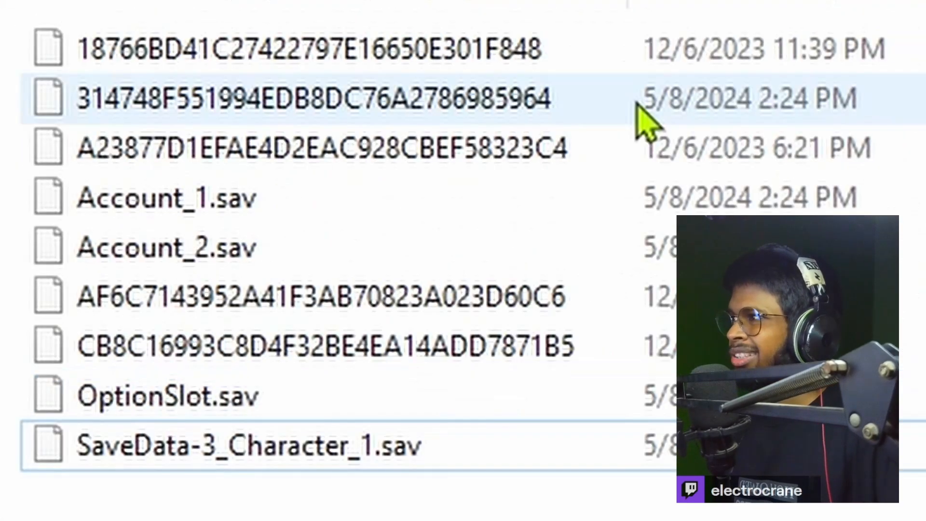
right_click(617, 121)
right_click(322, 85)
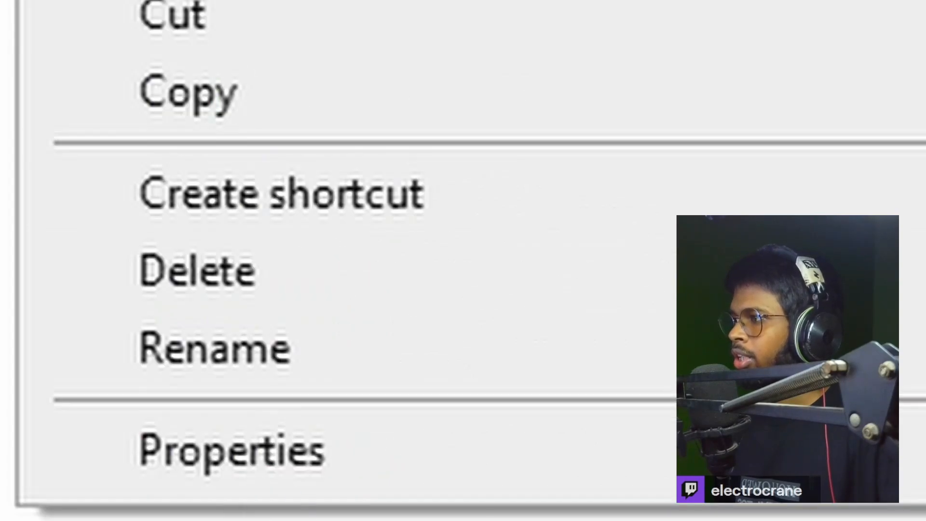
key("m")
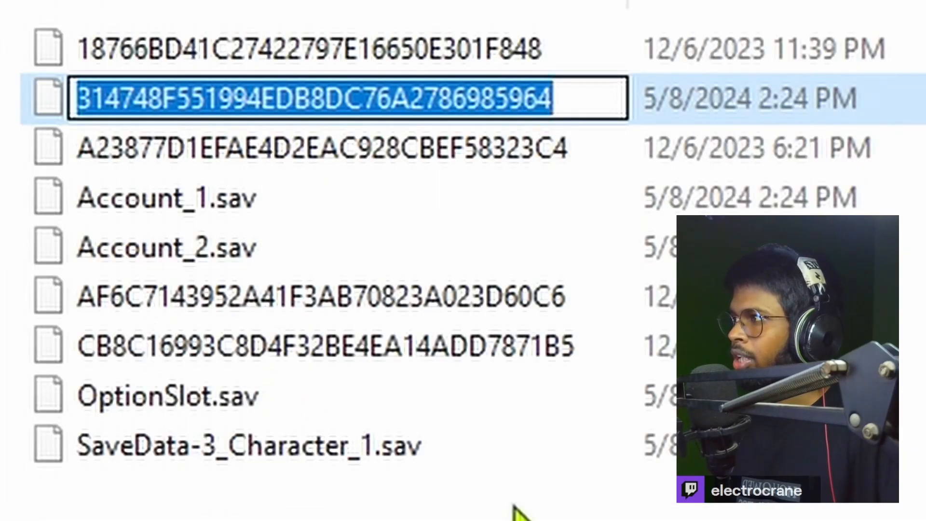
key("ctrl+v")
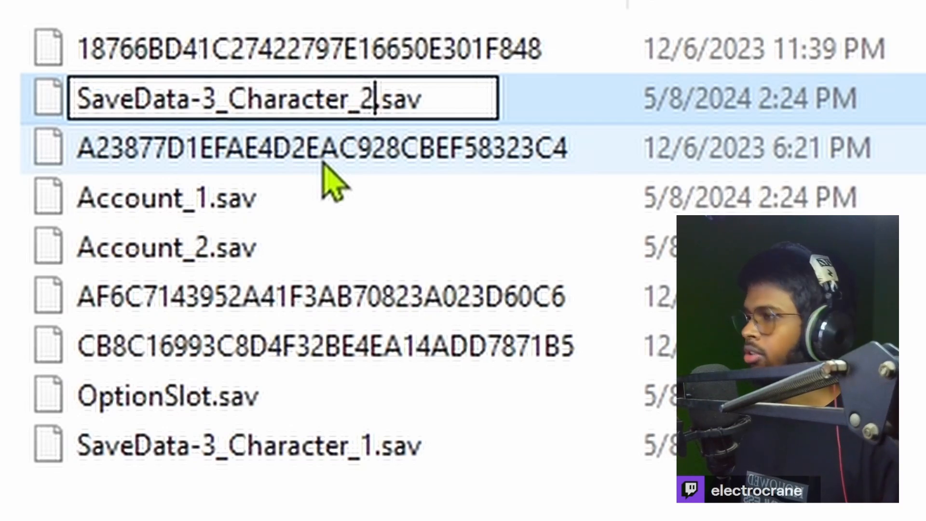
key("Return")
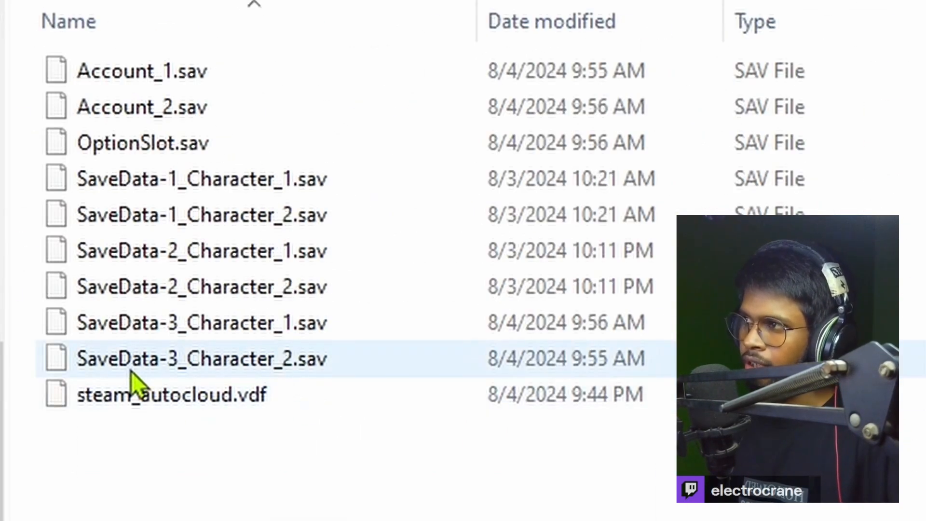
left_click(131, 371)
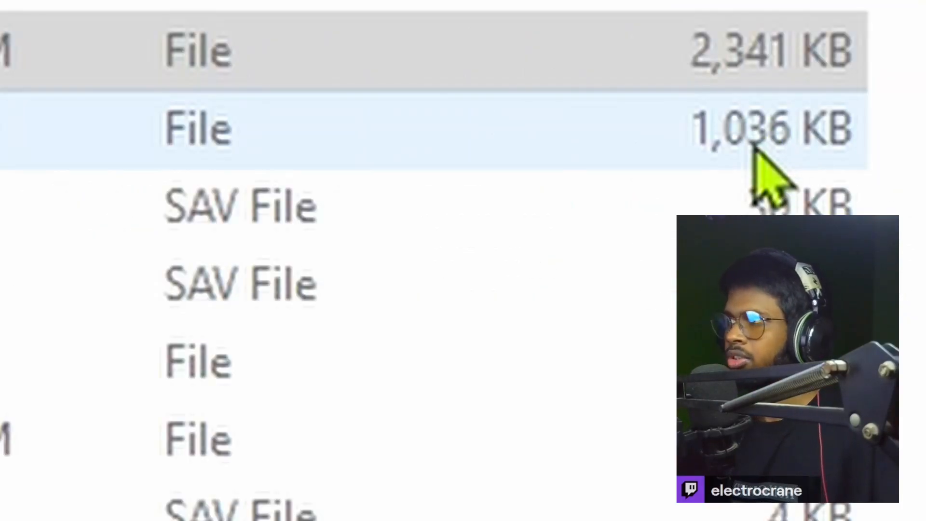
Step: Copy the name SaveData-1_Character_1.sav from Lies of P Cooking Steam and rename 18766BD41C27422797E16650E301F848 in Final Save File Build with it
left_click(873, 88)
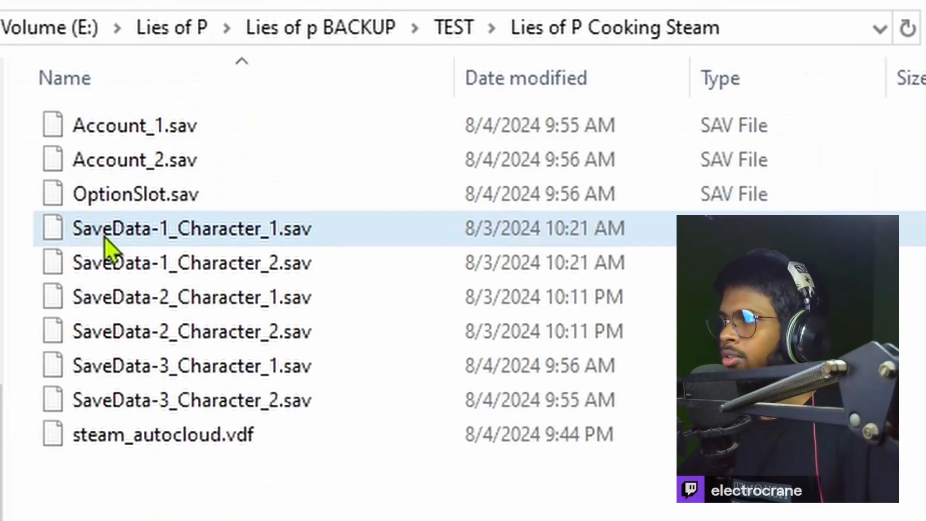
right_click(127, 236)
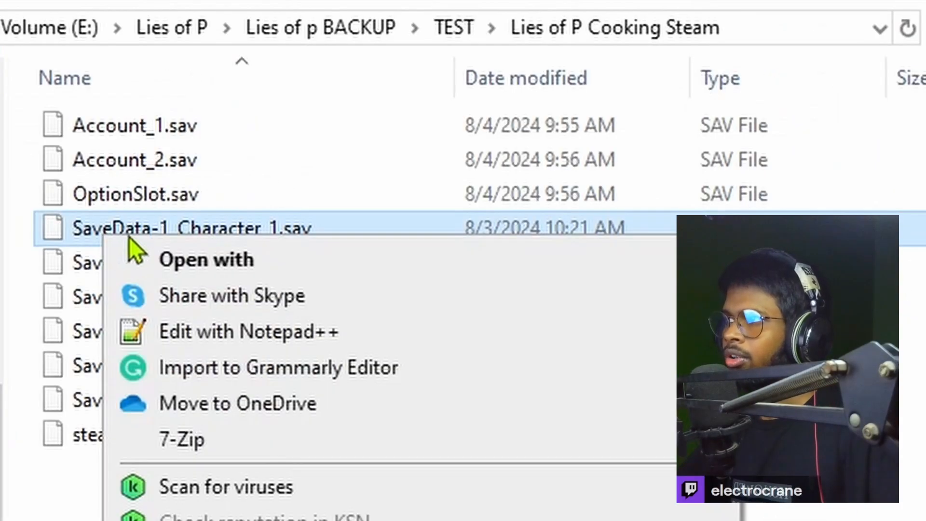
left_click(244, 447)
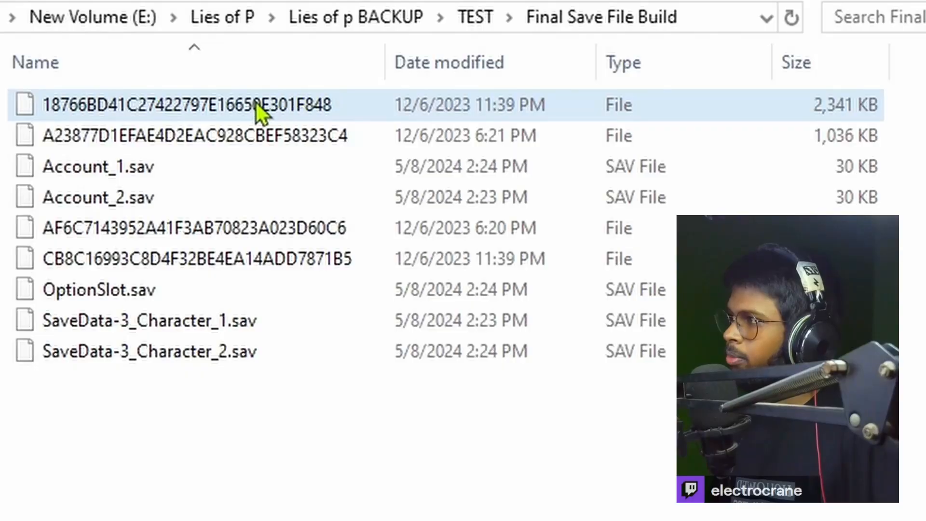
right_click(253, 103)
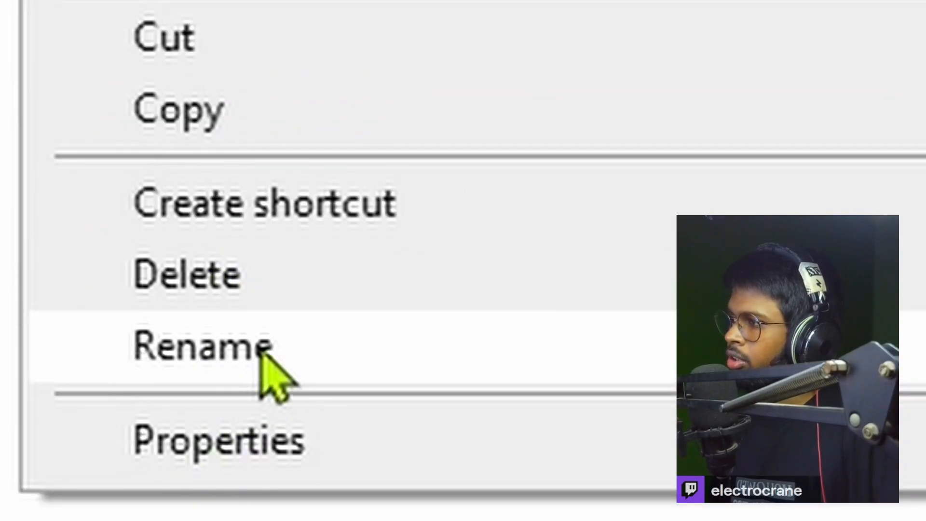
left_click(259, 356)
key("ctrl+v")
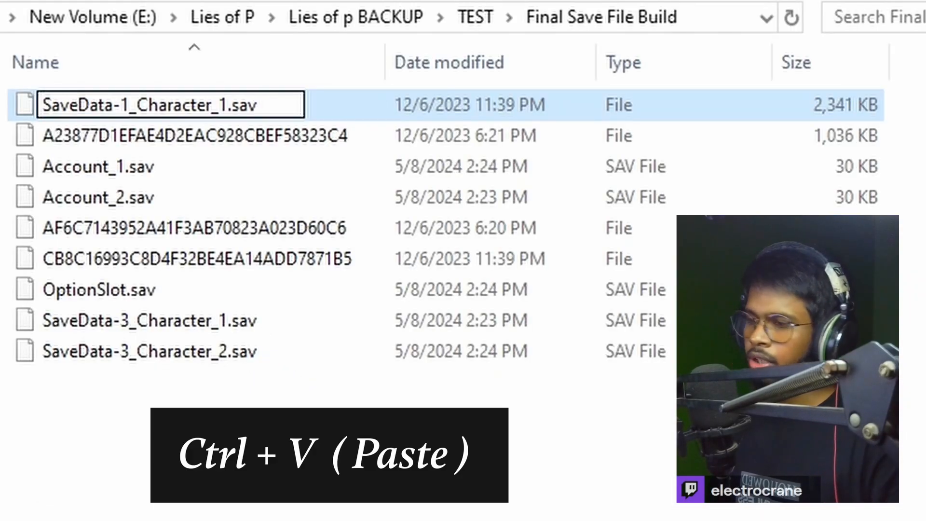
key("Return")
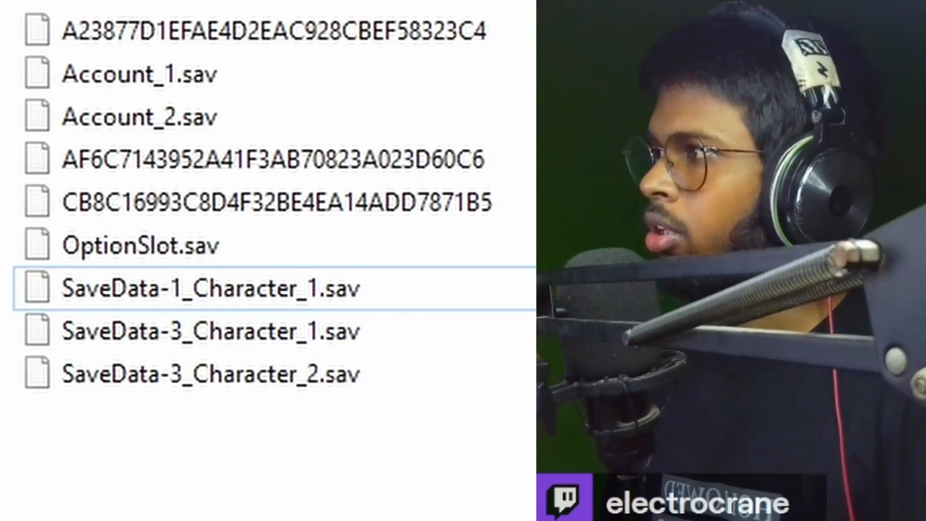
Step: Rename CB8C16993C8D4F32BE4EA14ADD7871B5 in Final Save File Build as SaveData-1_Character_2.sav
left_click(574, 199)
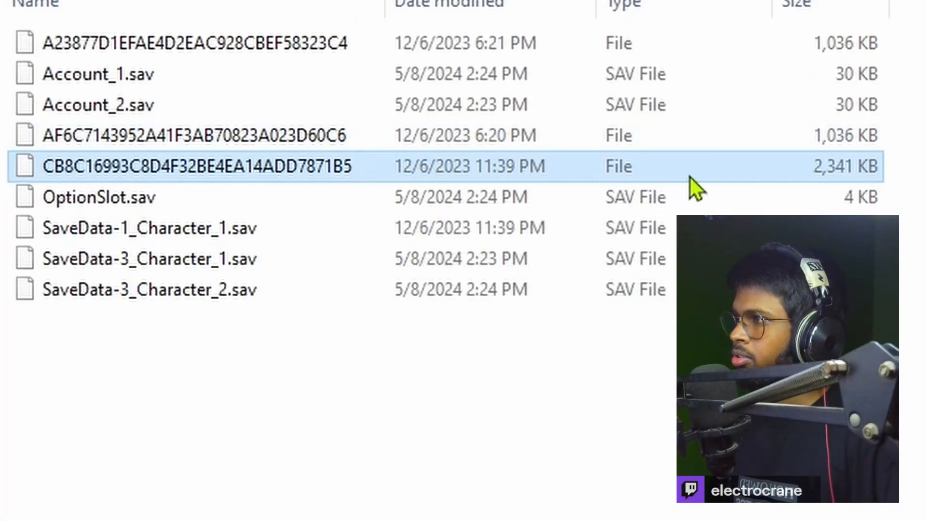
right_click(269, 173)
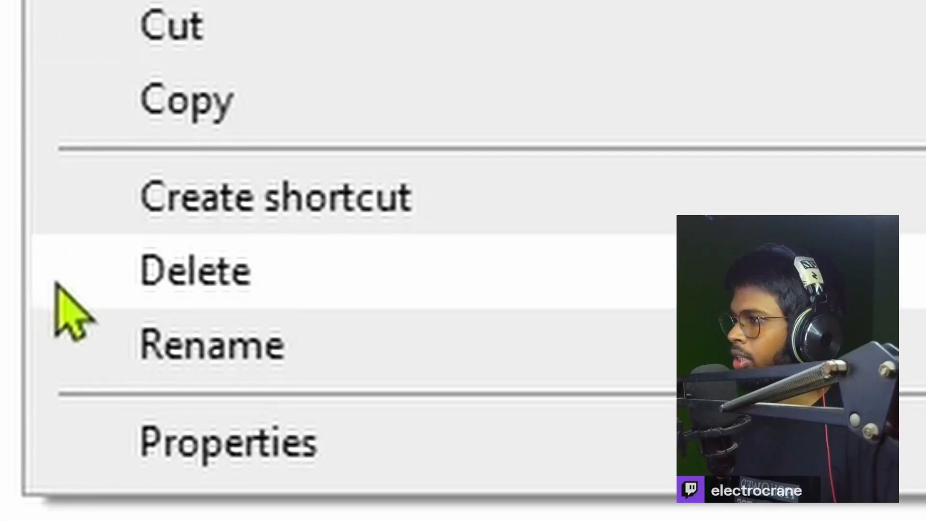
left_click(120, 328)
key("ctrl+v")
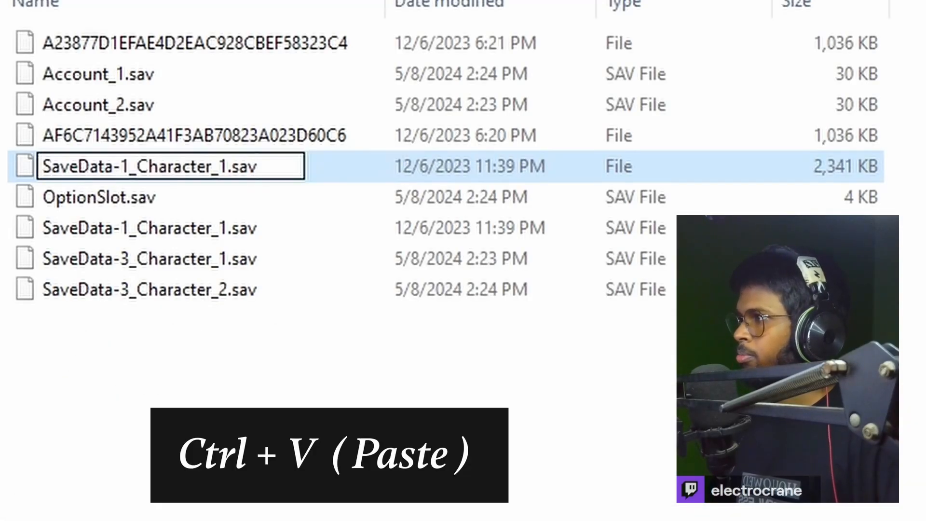
left_click(228, 167)
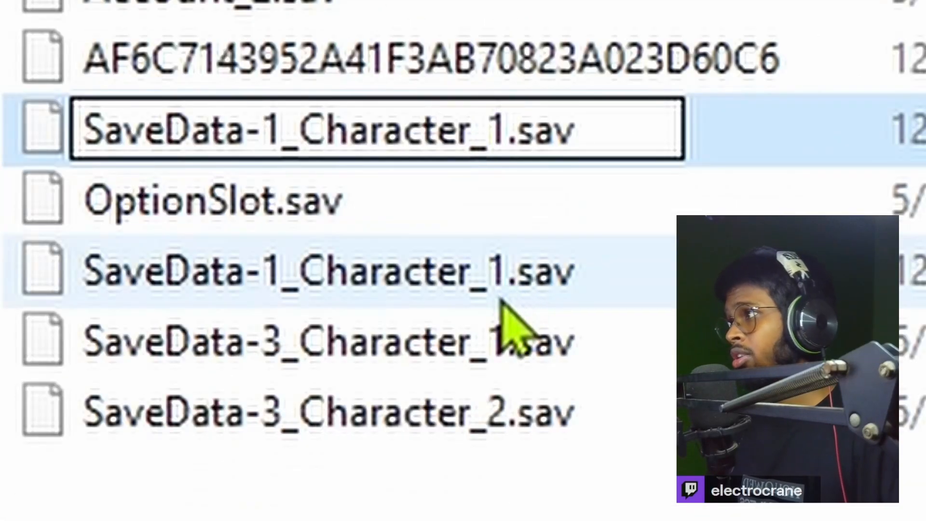
key("Return")
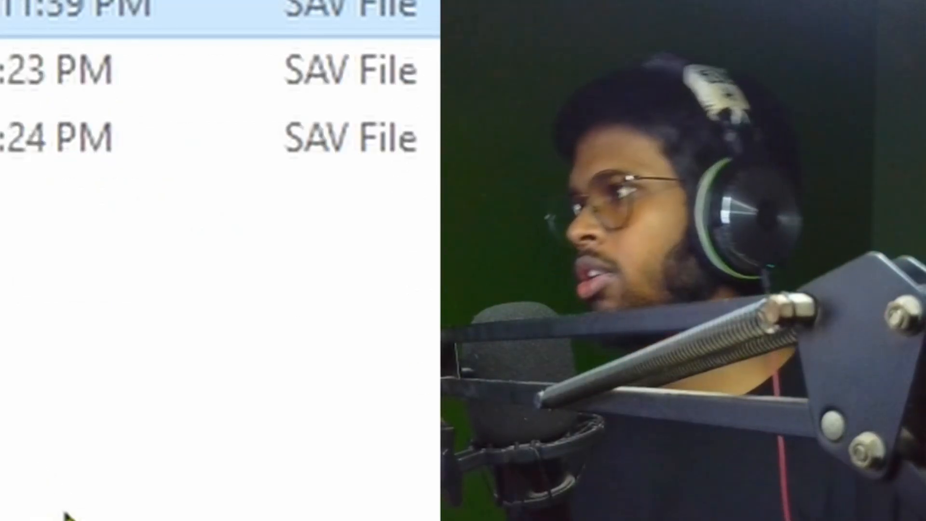
Step: Copy the name SaveData-2_Character_1.sav from the Steam save backup folder and rename A23877D1EFAE4D2EAC928CBEF58323C4 in Final Save File Build with it
left_click(65, 515)
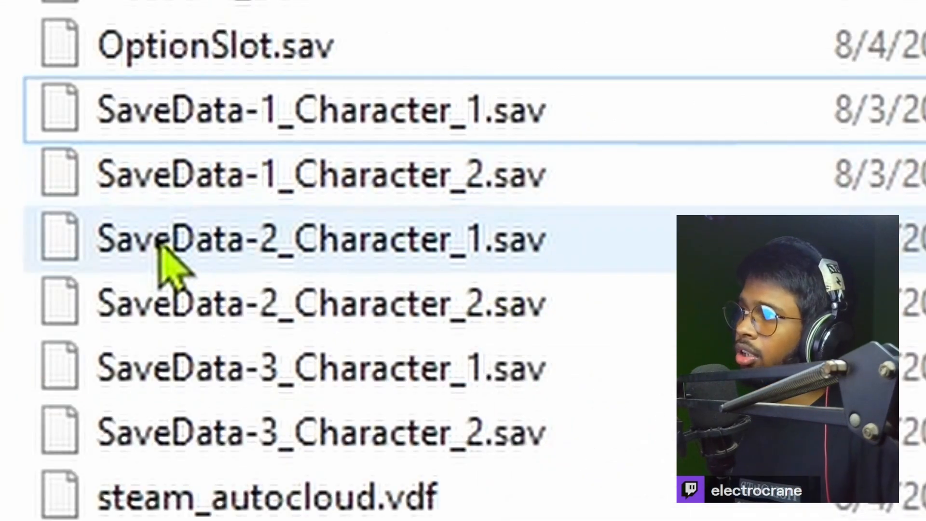
right_click(161, 247)
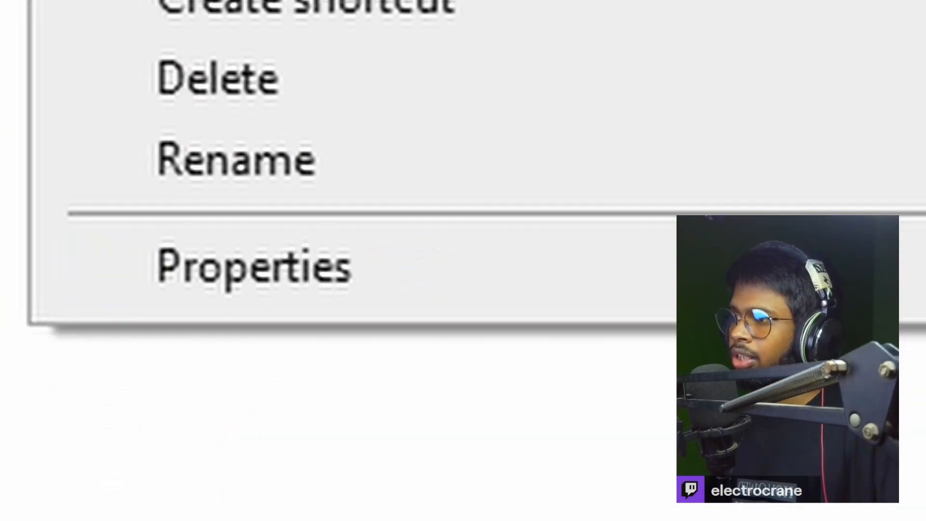
left_click(285, 287)
left_click_drag(486, 183, 196, 210)
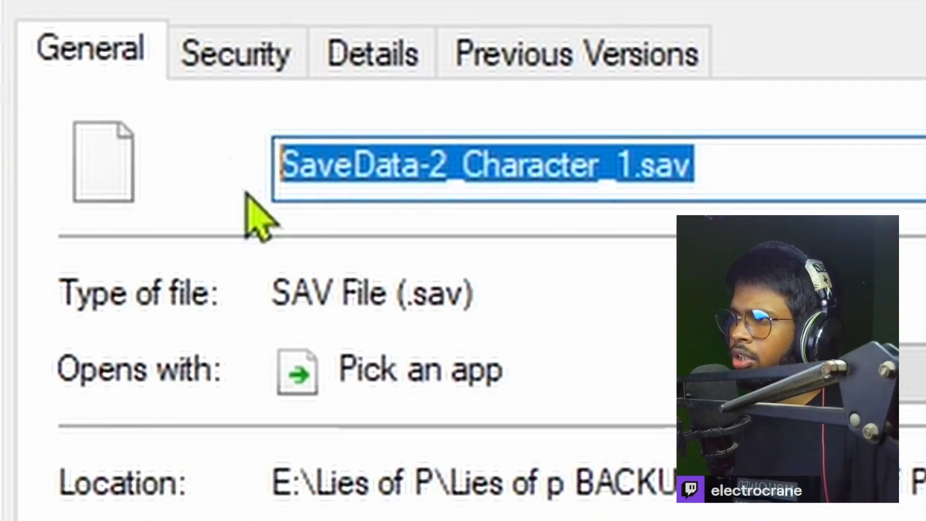
key("ctrl+c")
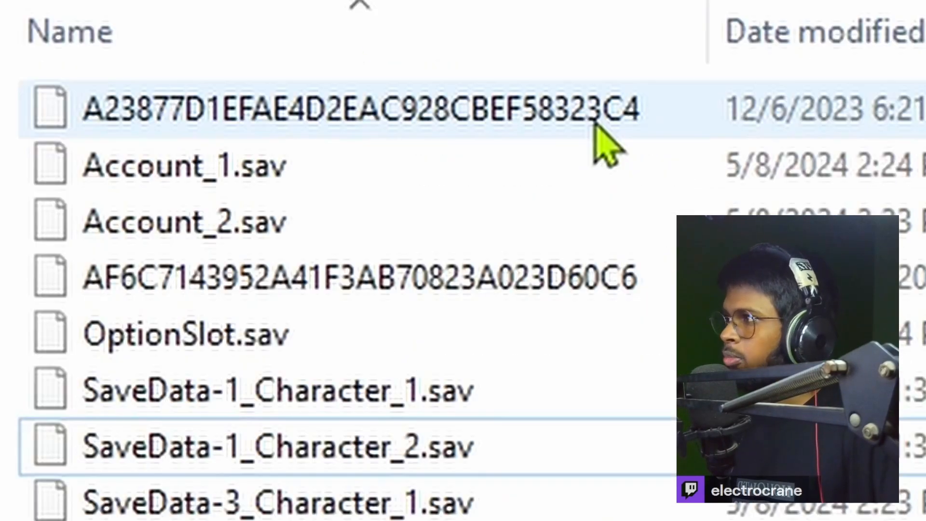
left_click(340, 116)
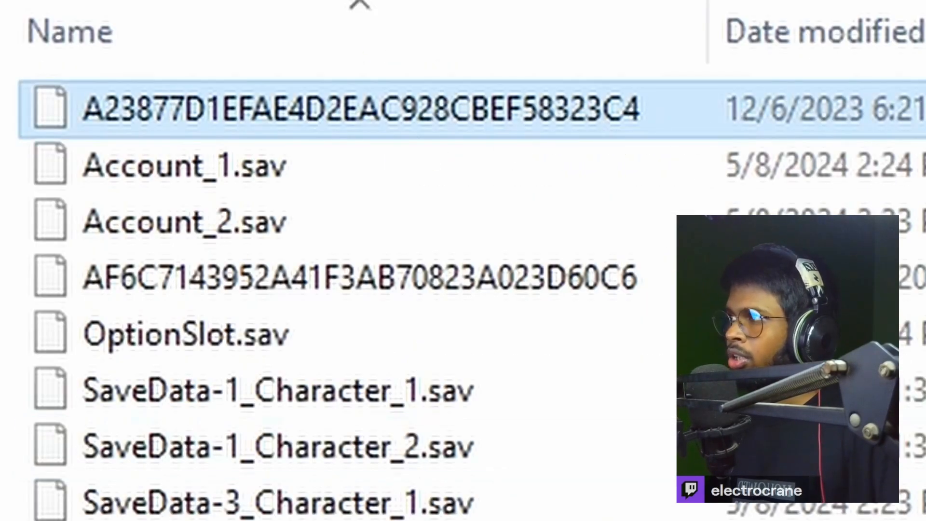
right_click(603, 121)
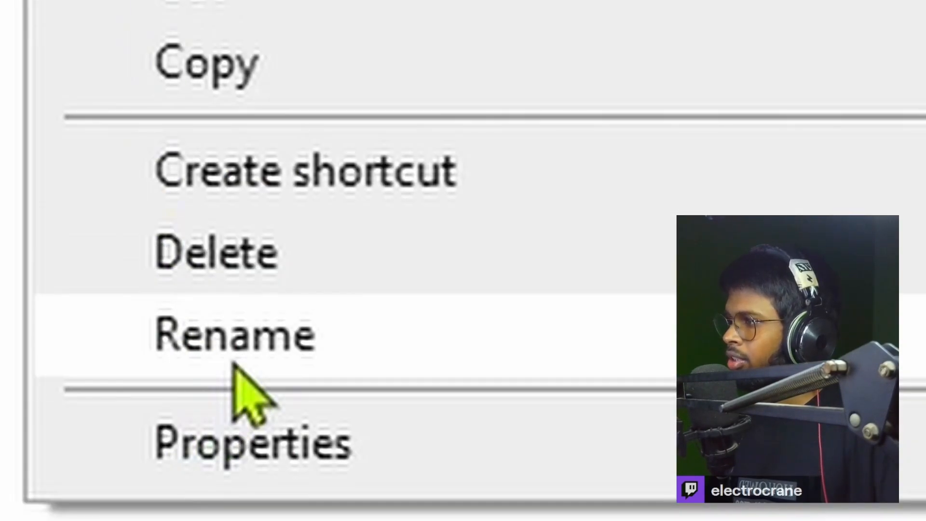
left_click(234, 366)
key("ctrl+v")
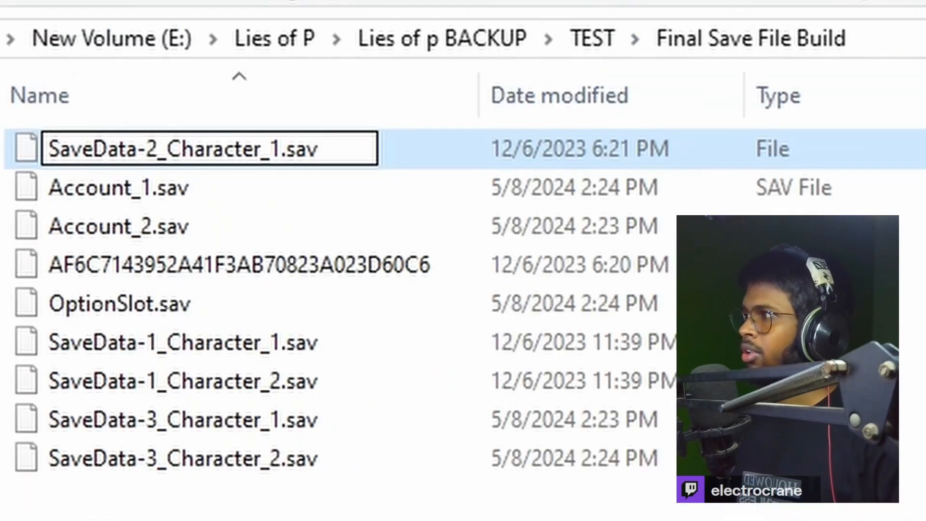
key("Return")
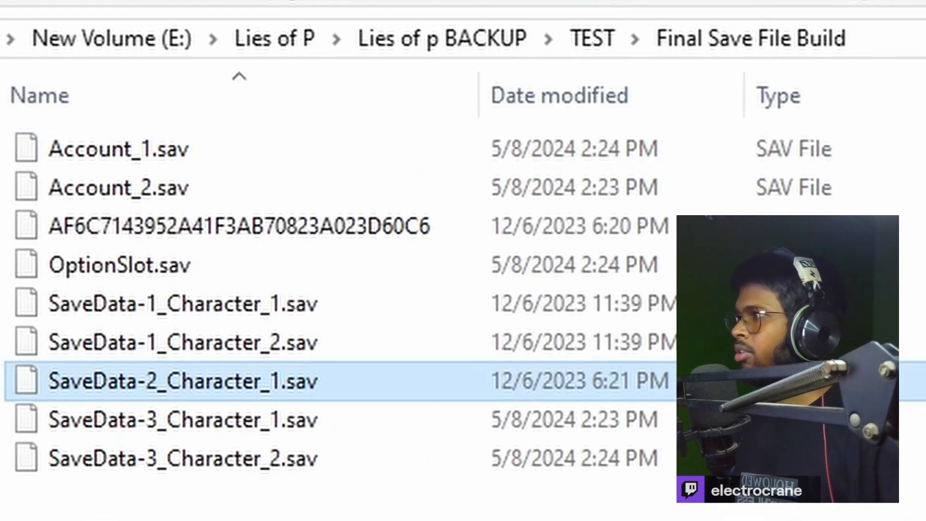
Step: Rename AF6C7143952A41F3AB70823A023D60C6 in Final Save File Build as SaveData-2_Character_2.sav
right_click(263, 227)
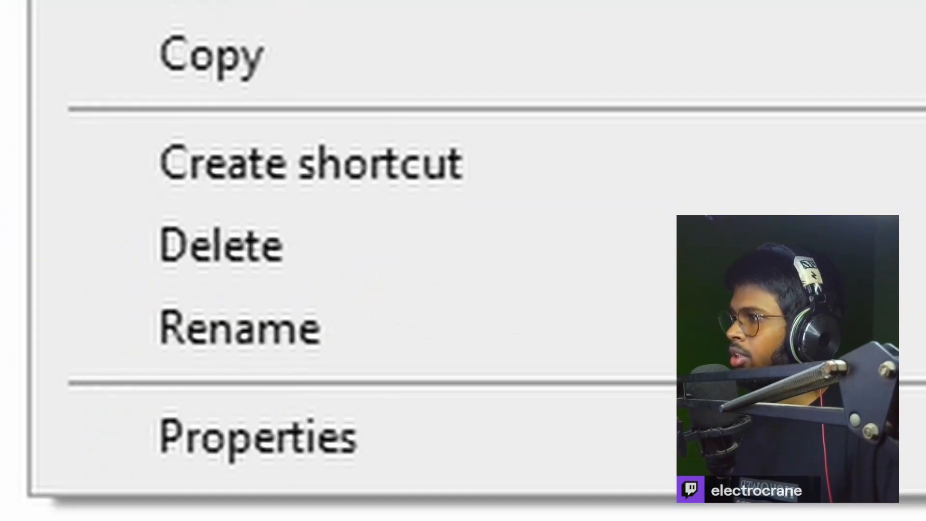
left_click(322, 362)
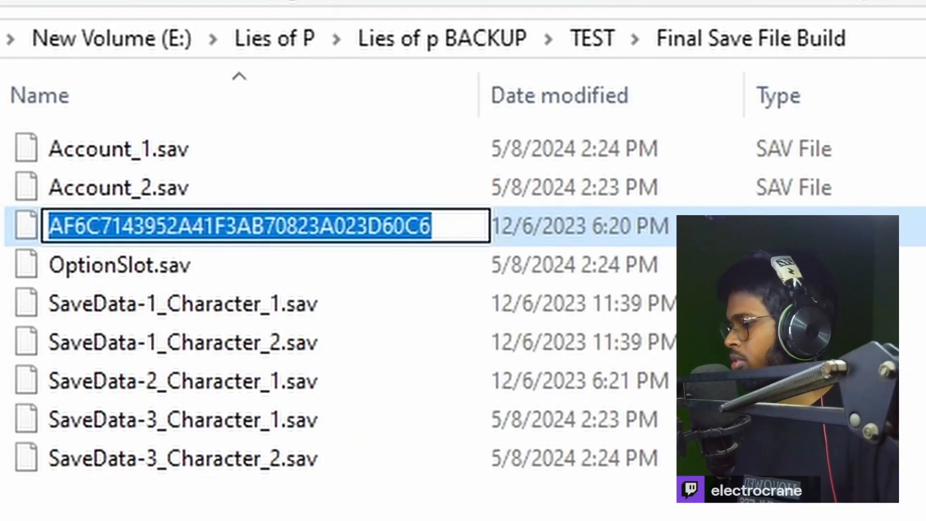
key("ctrl+v")
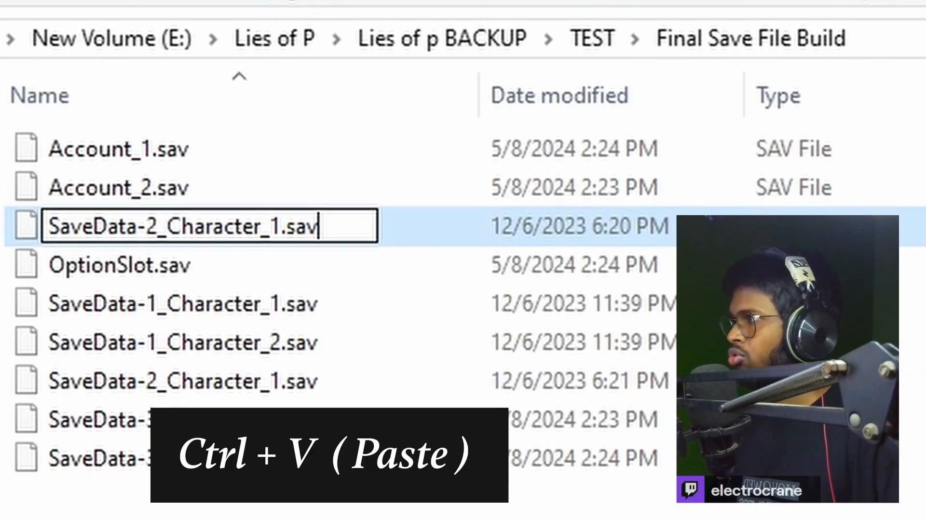
left_click(262, 226)
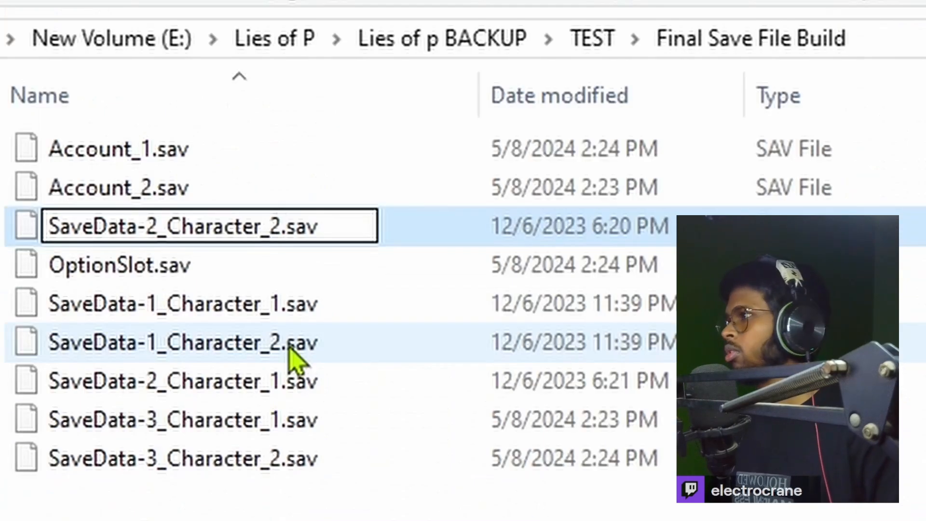
key("Return")
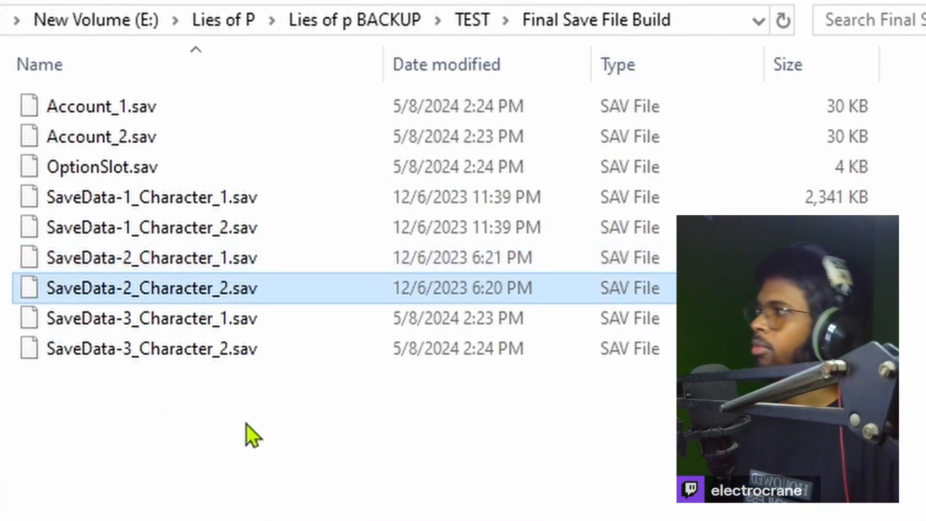
left_click(246, 430)
left_click_drag(144, 465, 229, 240)
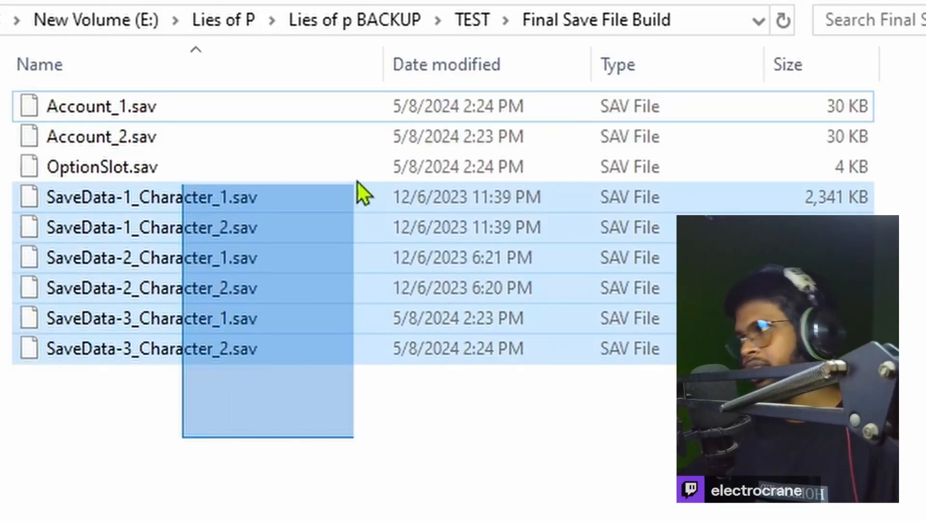
left_click_drag(356, 190, 366, 116)
left_click_drag(300, 71, 297, 53)
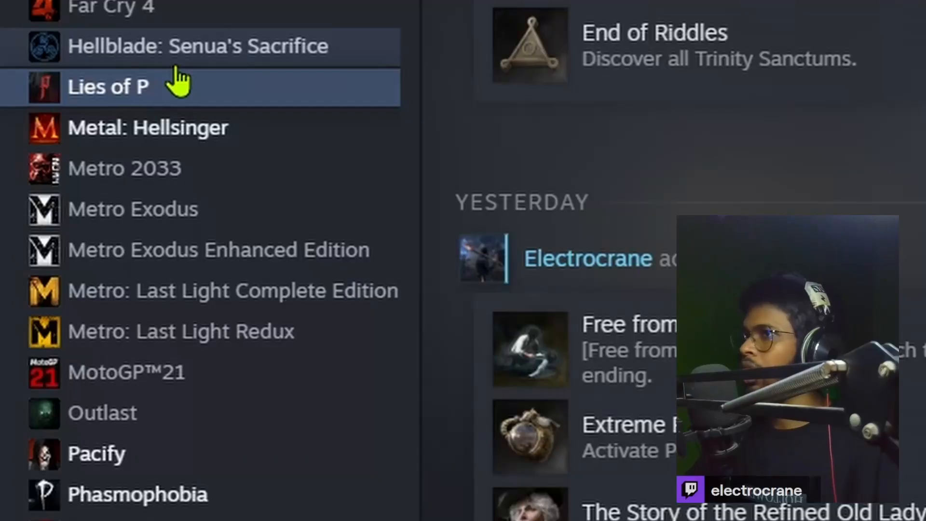
Step: Switch to Steam, browse the local files of Lies of P and open the numbered account folder inside LiesofP > Saved > SaveGames
left_click(173, 87)
right_click(172, 87)
mouse_move(306, 289)
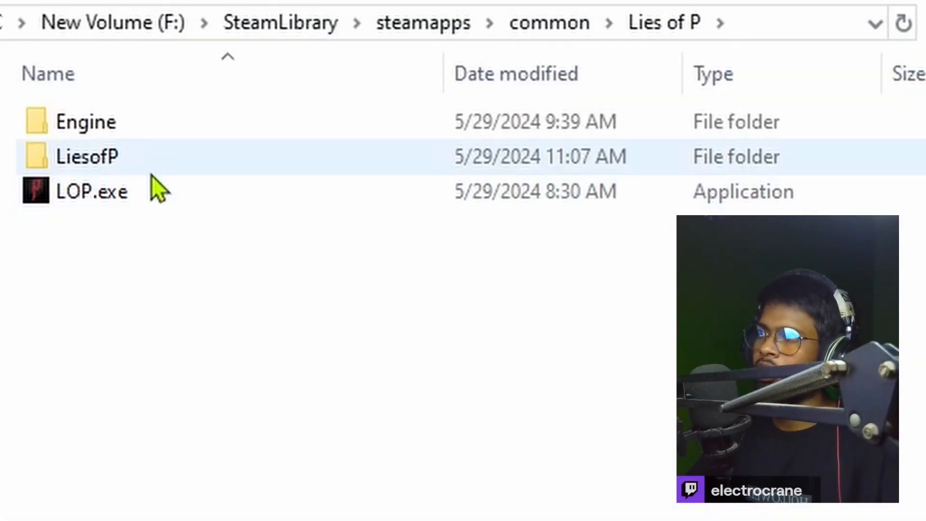
double_click(152, 170)
double_click(142, 193)
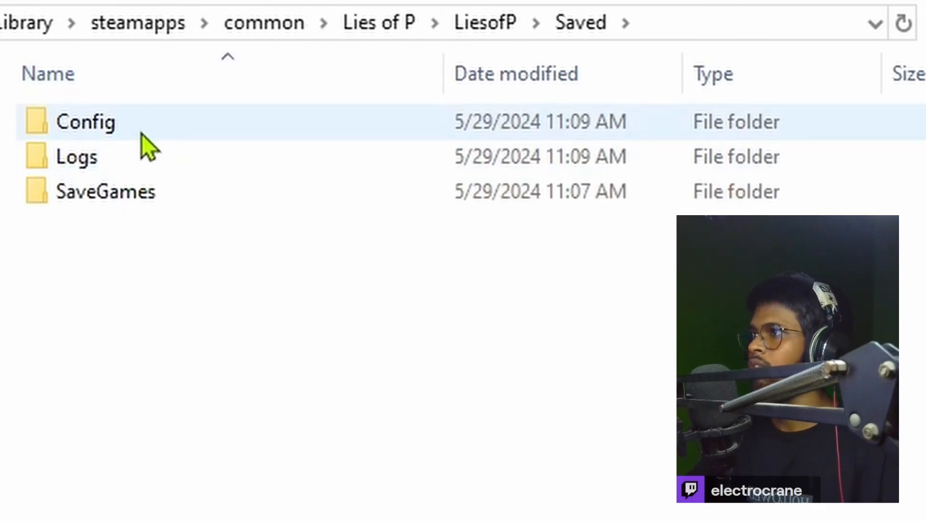
double_click(134, 192)
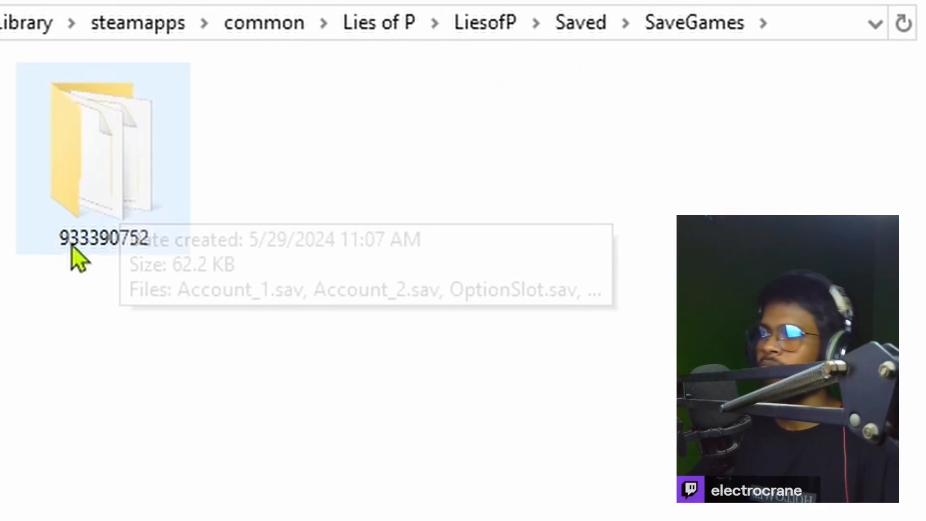
double_click(147, 230)
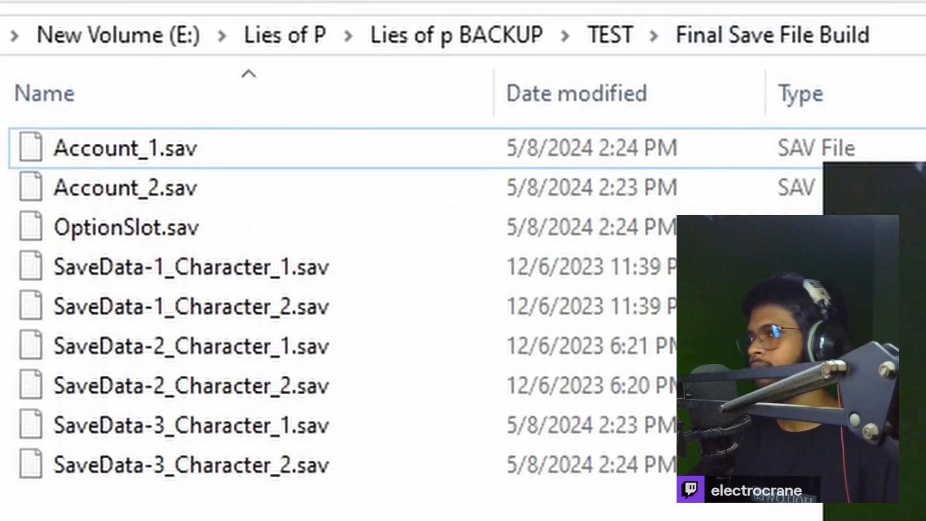
Step: Copy all the save files from Final Save File Build into the numbered account folder under Steam's SaveGames
key("ctrl+a")
right_click(302, 161)
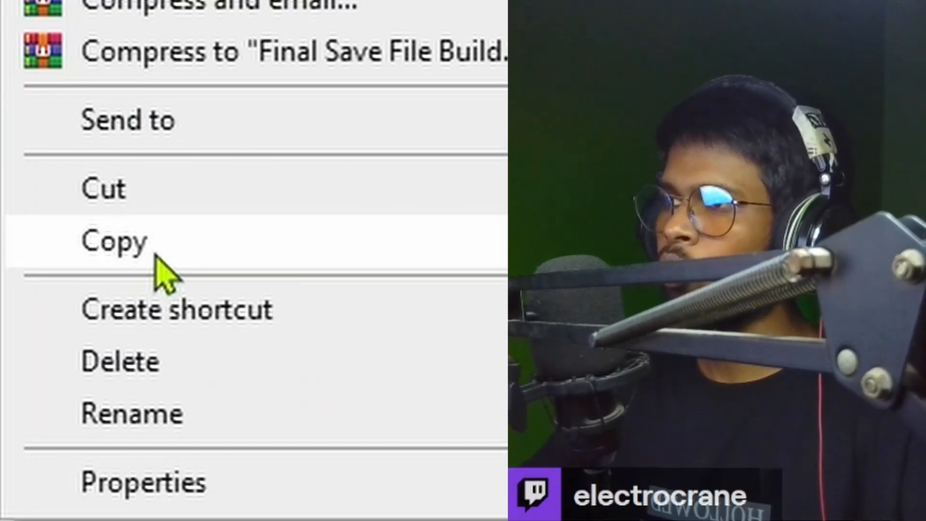
left_click(156, 257)
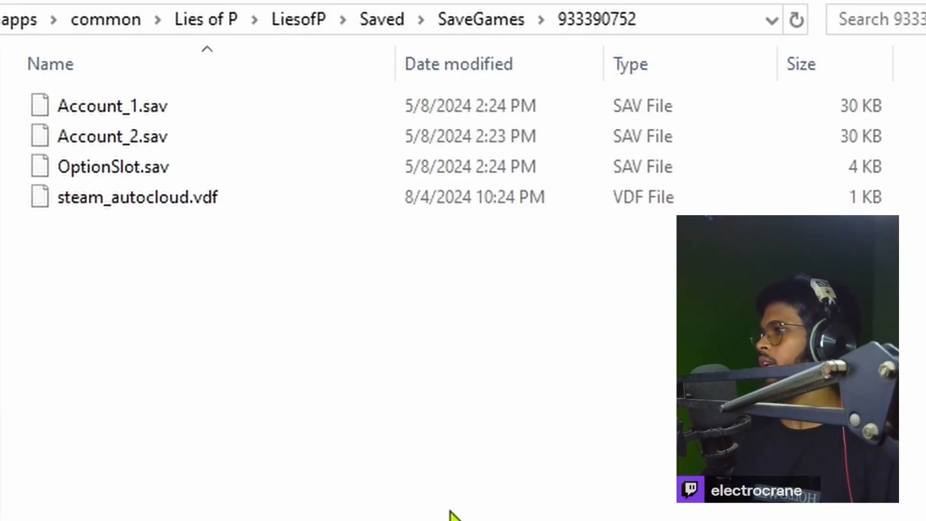
right_click(450, 510)
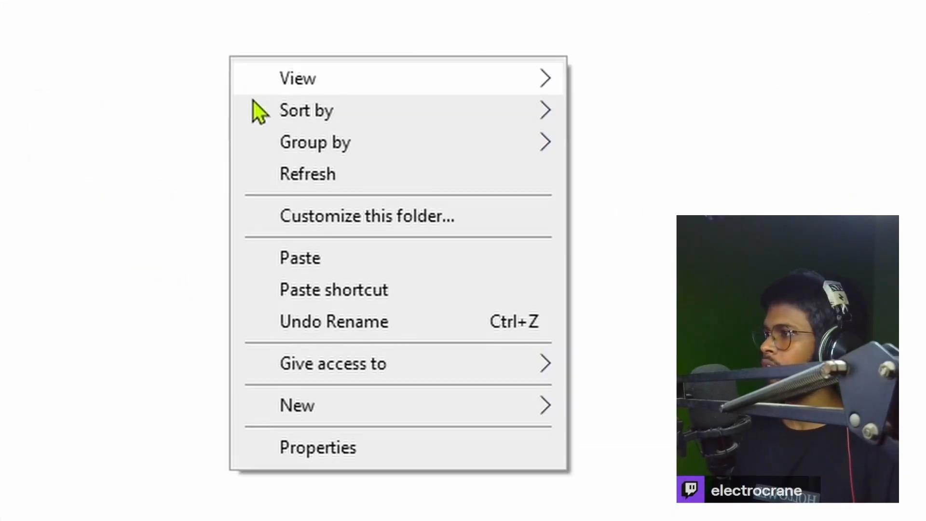
left_click(291, 258)
left_click(320, 226)
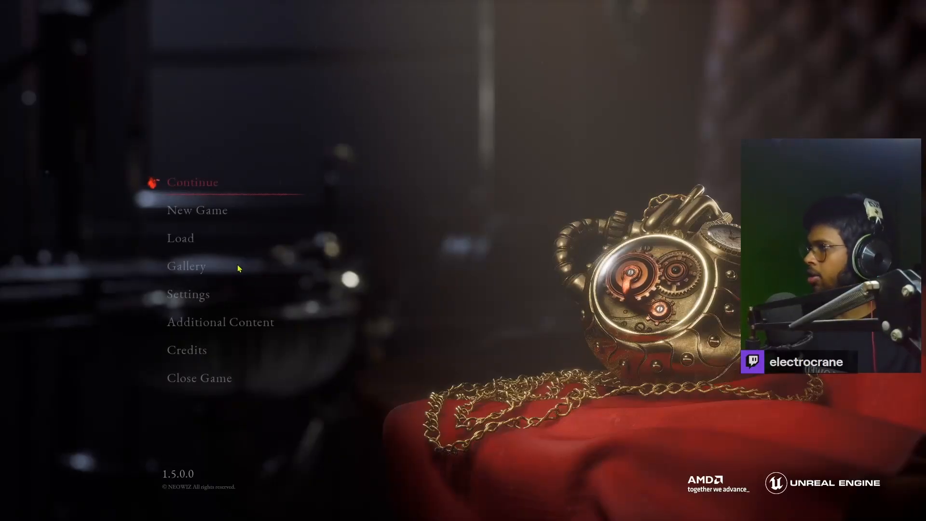
Step: Open the Load screen in Lies of P, check save slots I to III and return to the main menu
left_click(187, 246)
left_click(215, 324)
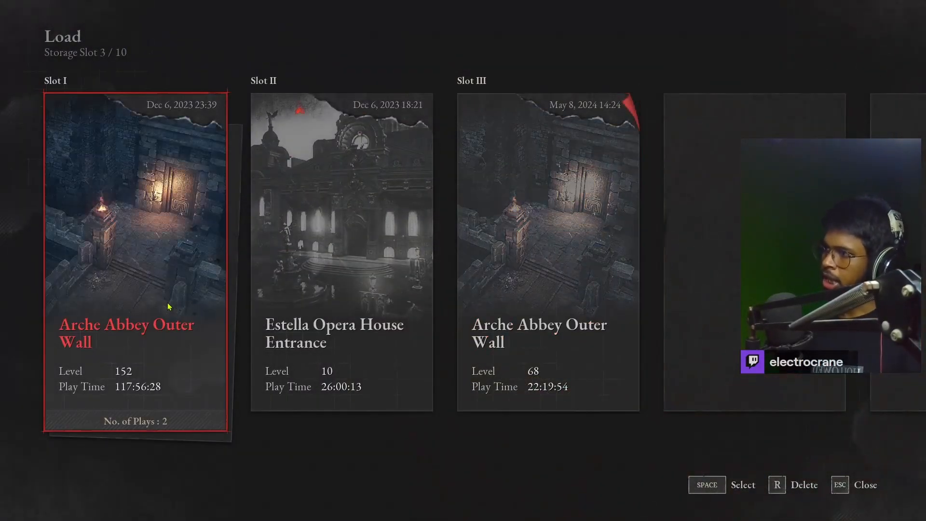
key("Right")
key("Right")
key("Escape")
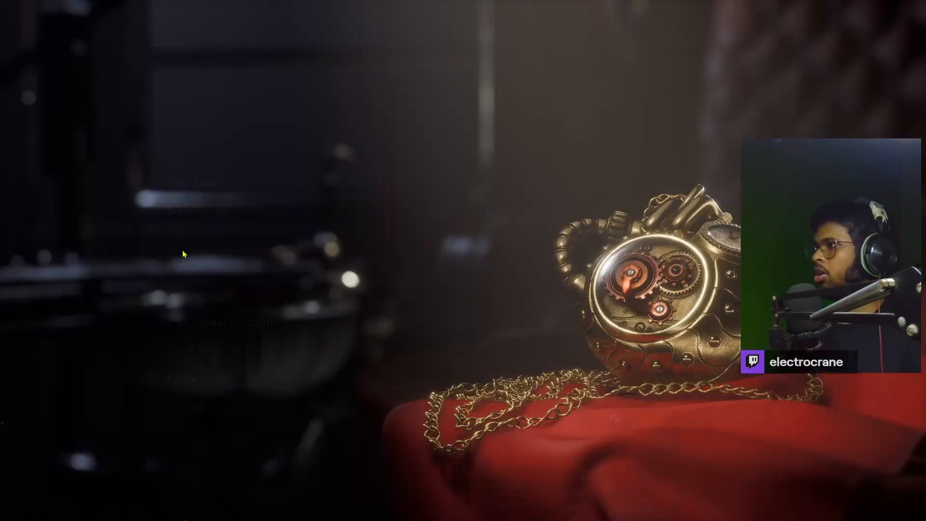